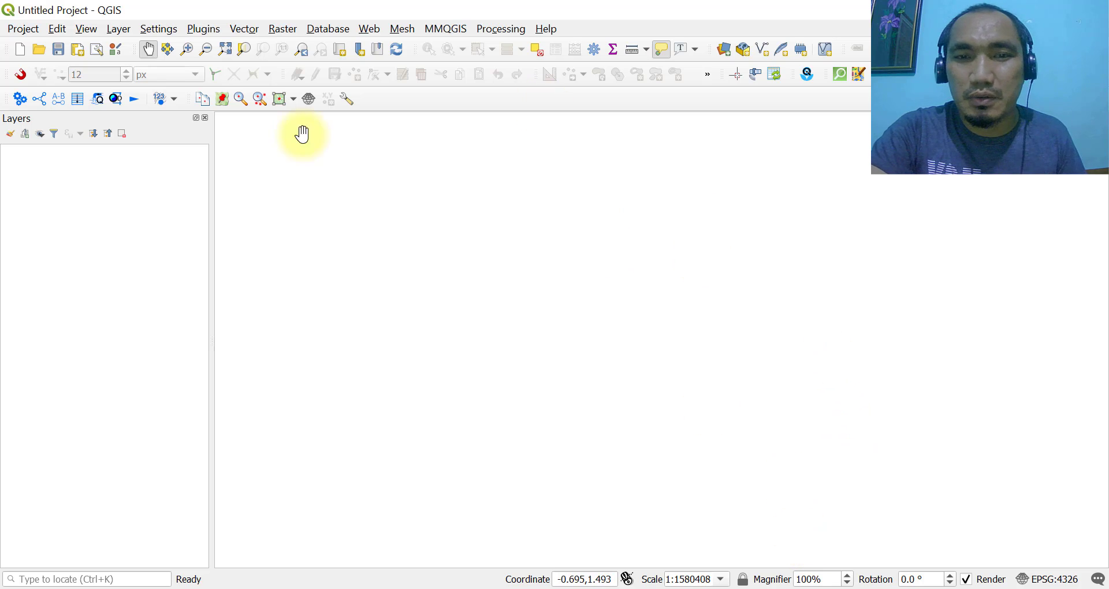
Switch to File Explorer to check the path of the demo_qfield folder in Documents, and return to QGIS
double_click(249, 6)
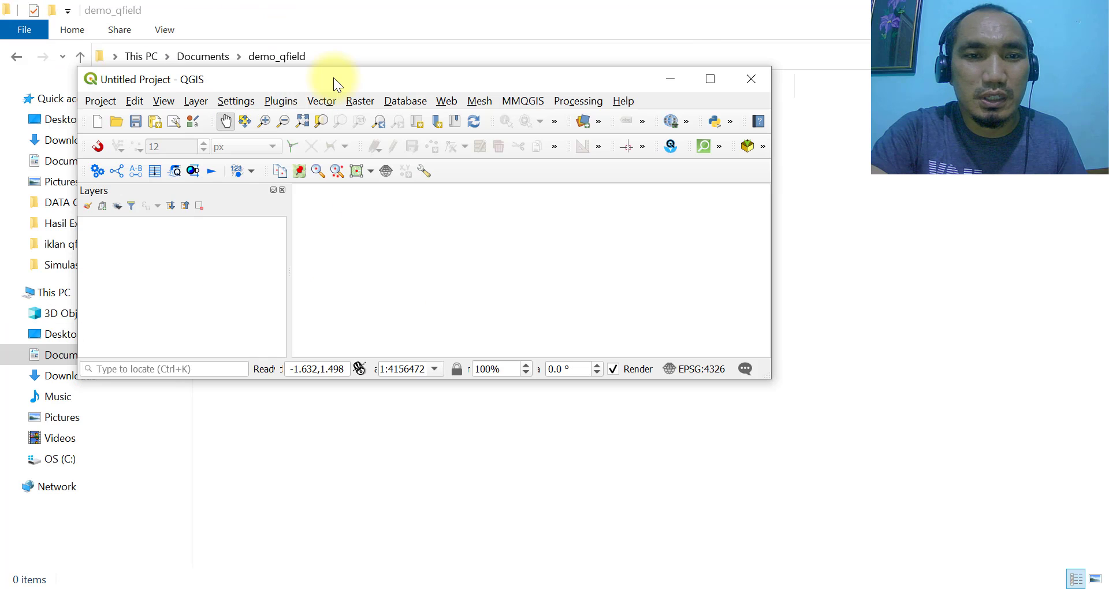
click(711, 79)
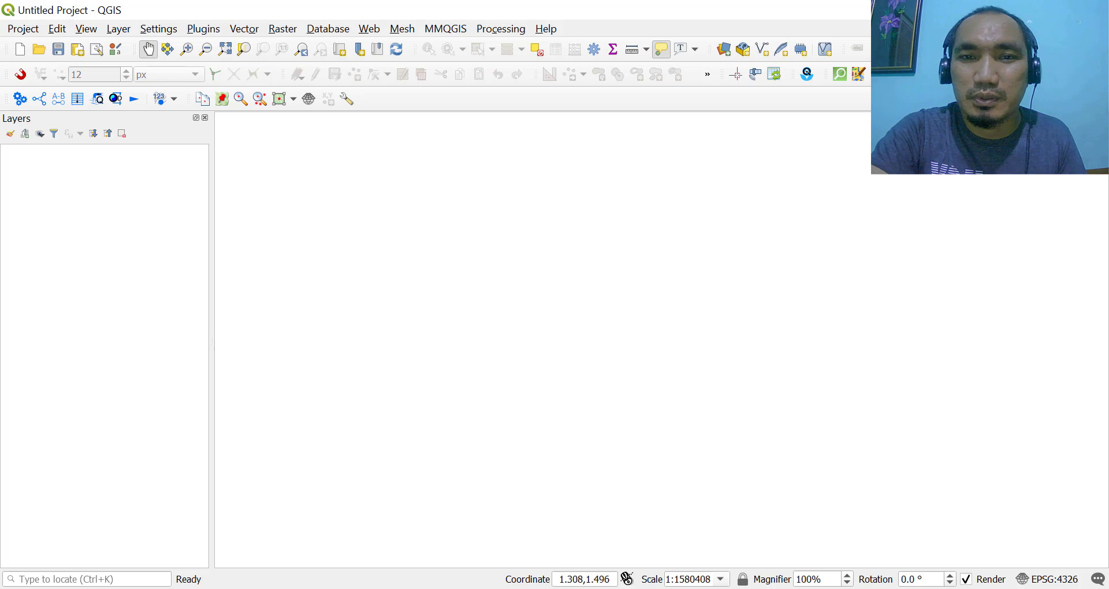
key(alt+Tab)
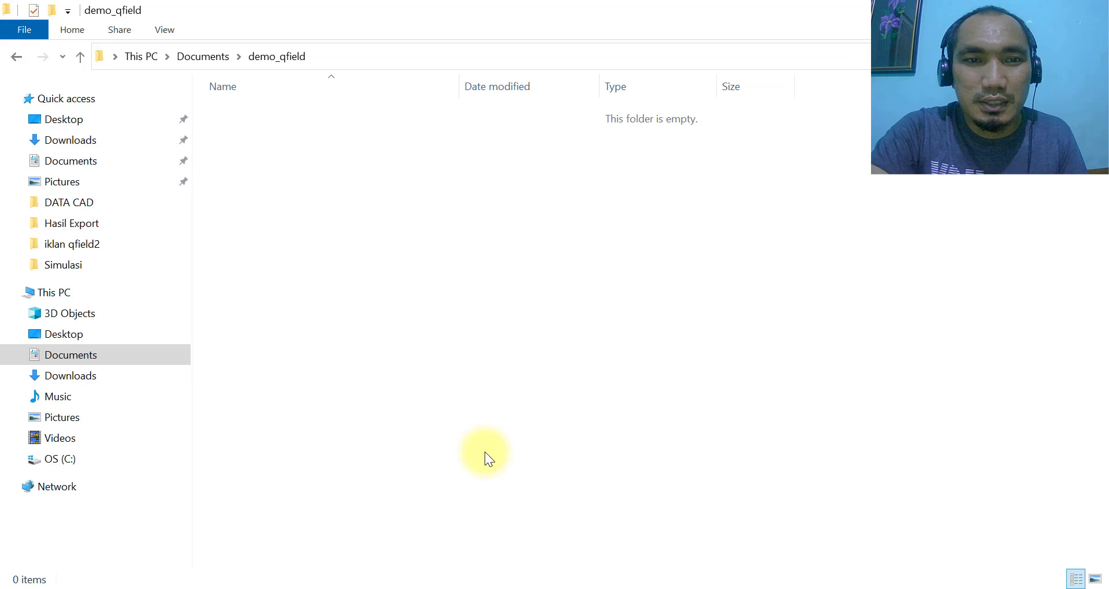
click(352, 58)
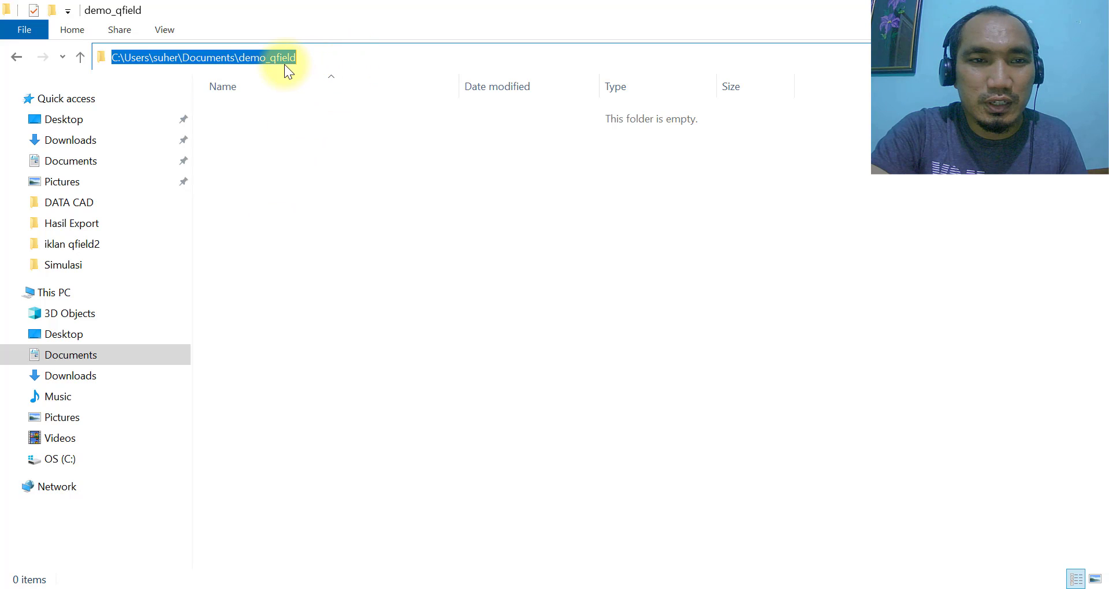
click(238, 57)
drag(237, 58, 317, 57)
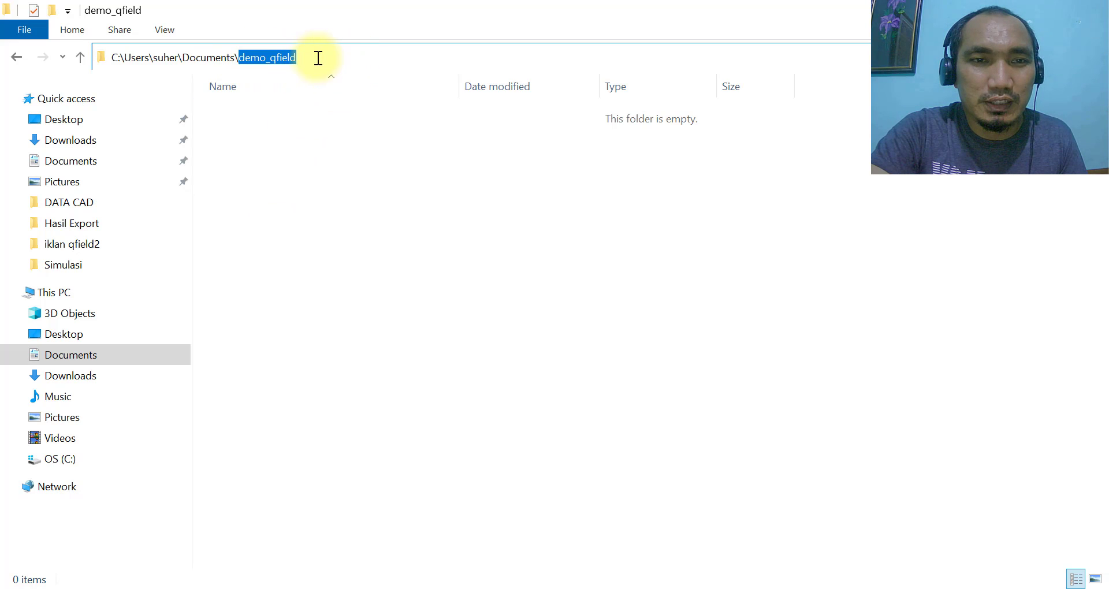
click(400, 220)
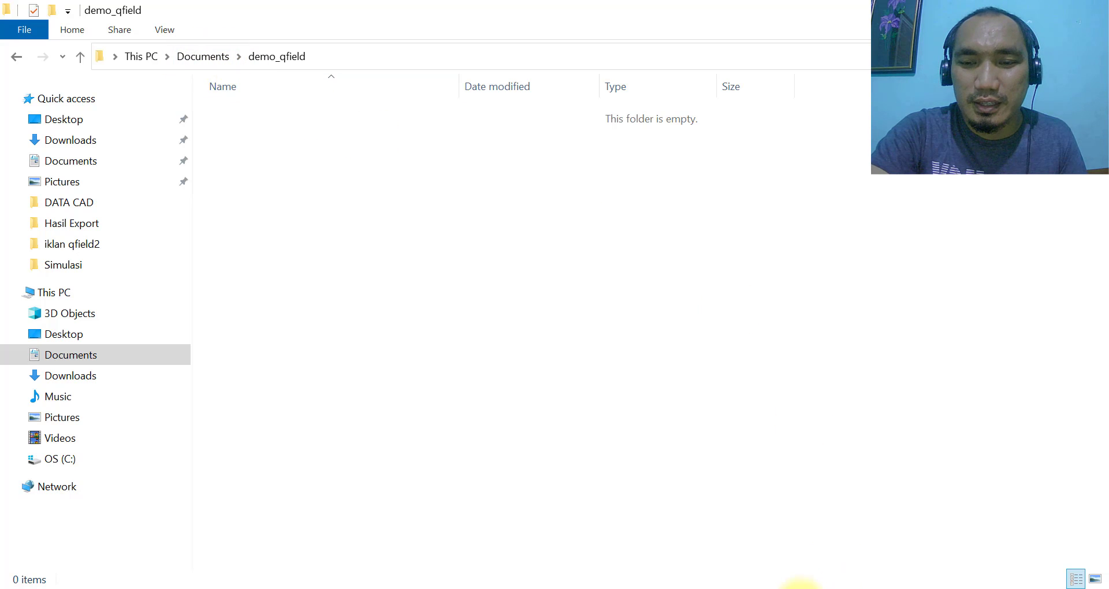
click(751, 586)
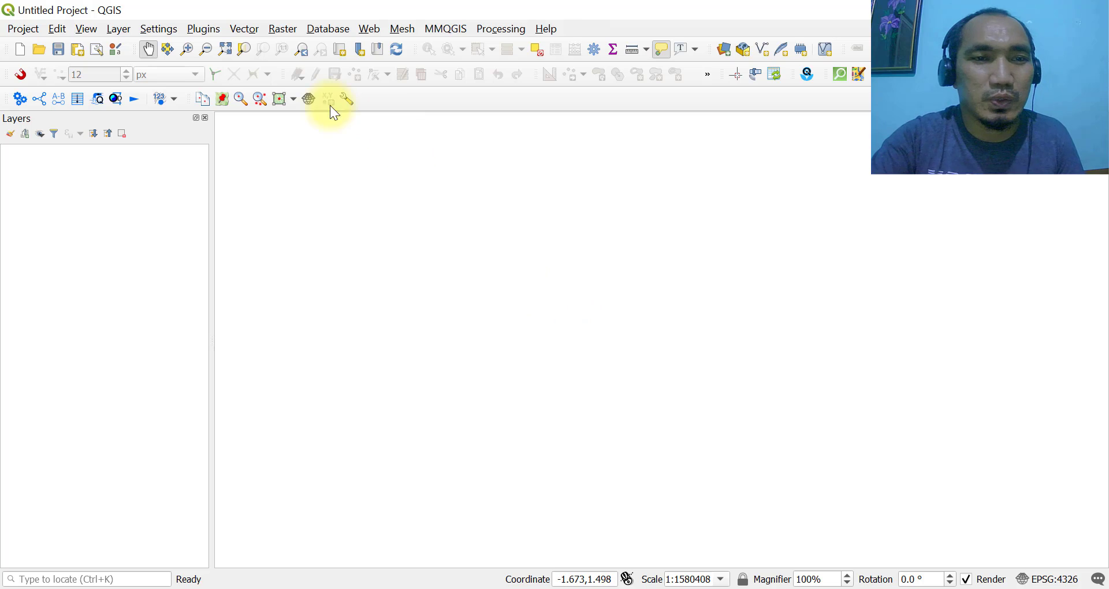
Show the Browser panel in the QGIS window
click(119, 29)
click(92, 28)
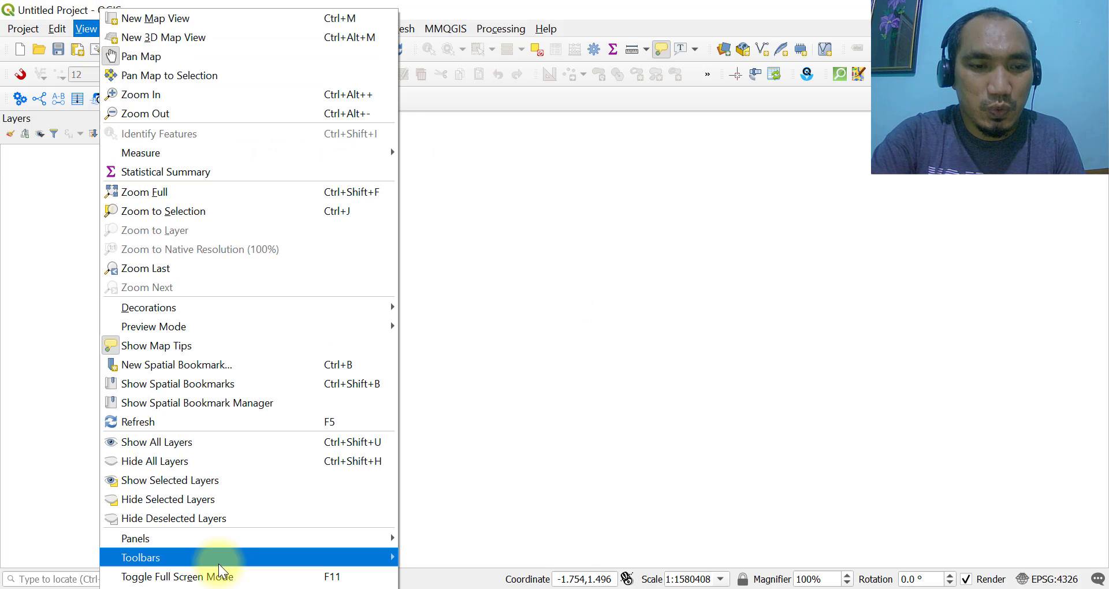
mouse_move(223, 558)
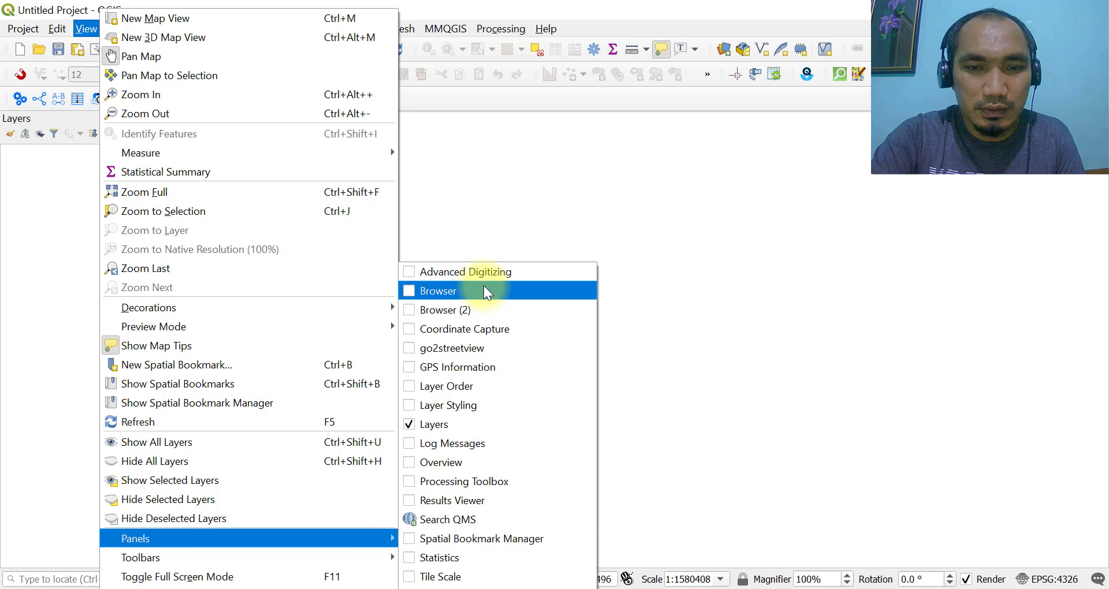
click(484, 291)
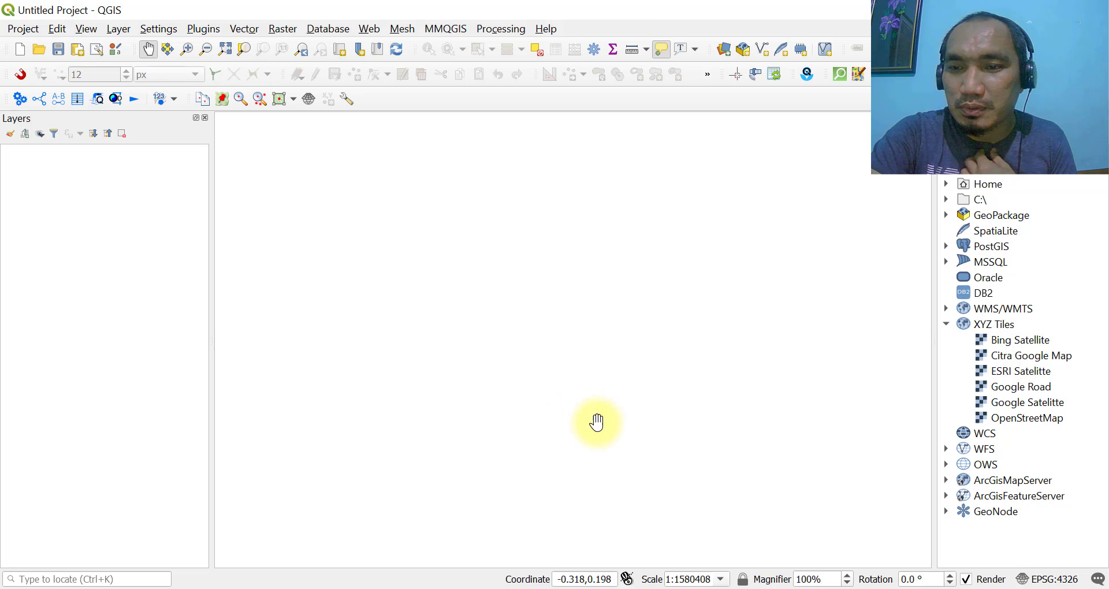
Add the OpenStreetMap layer from the XYZ Tiles sources to the map
click(985, 327)
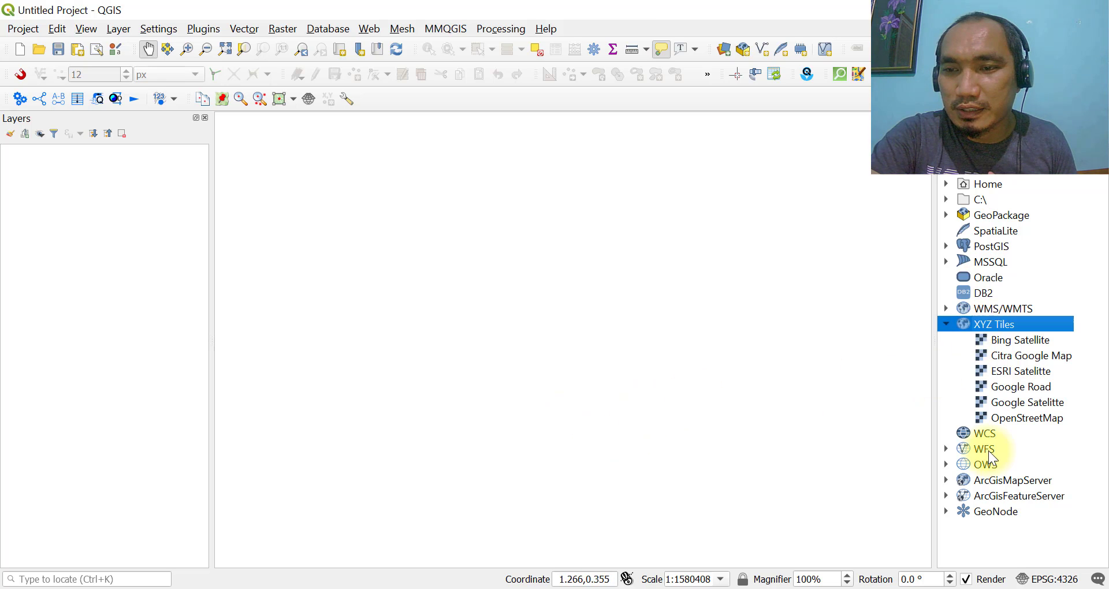
click(1027, 419)
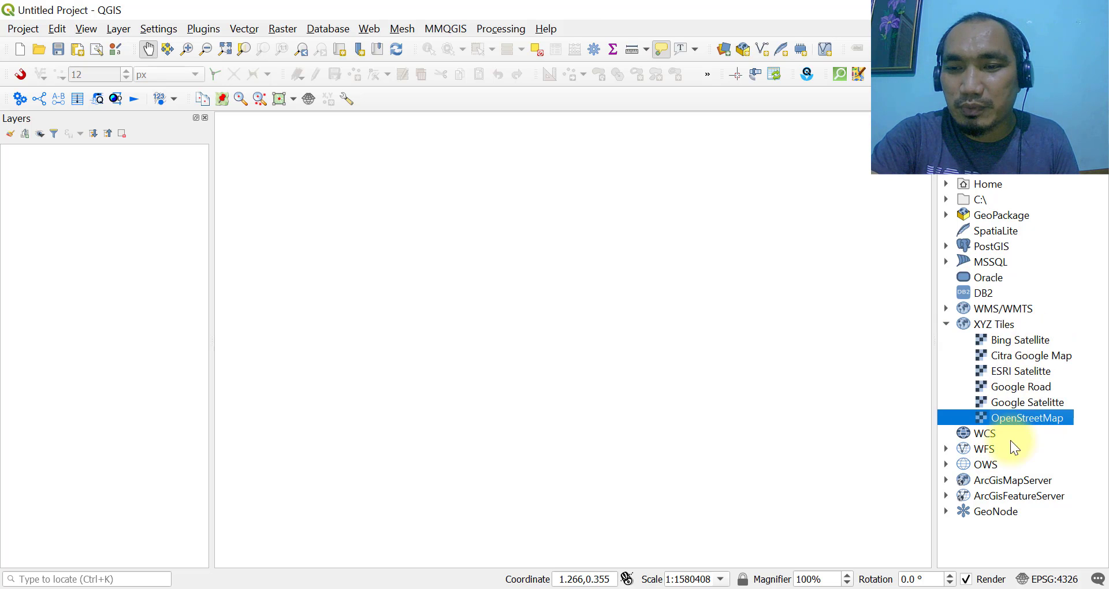
drag(1034, 419, 603, 355)
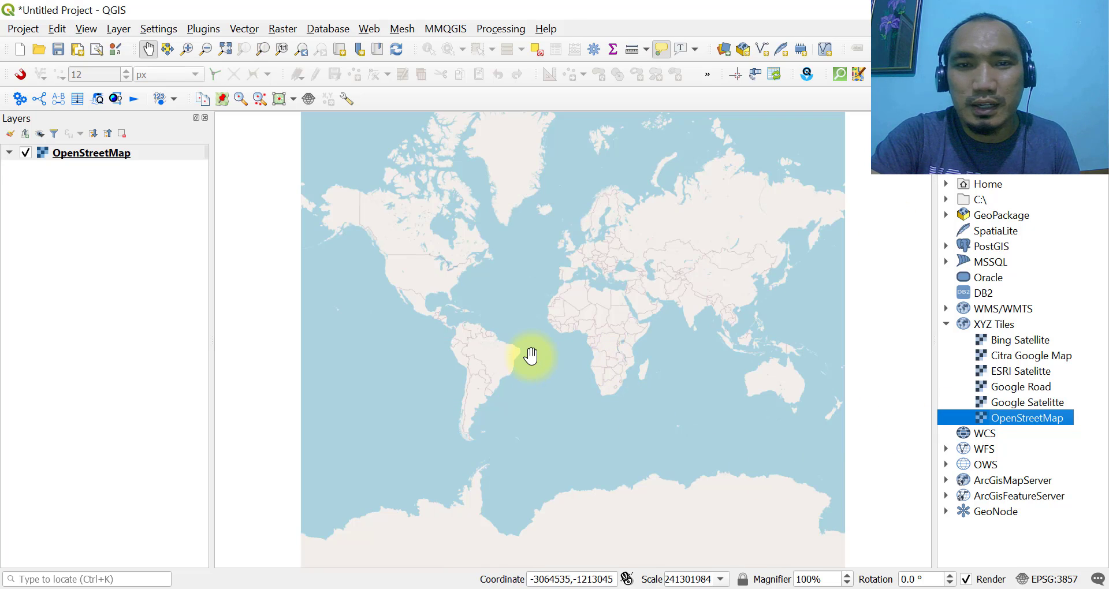
Zoom the map in to the Surabaya city area around Pacar Keling and hide the Browser panel
click(182, 51)
drag(744, 346, 769, 371)
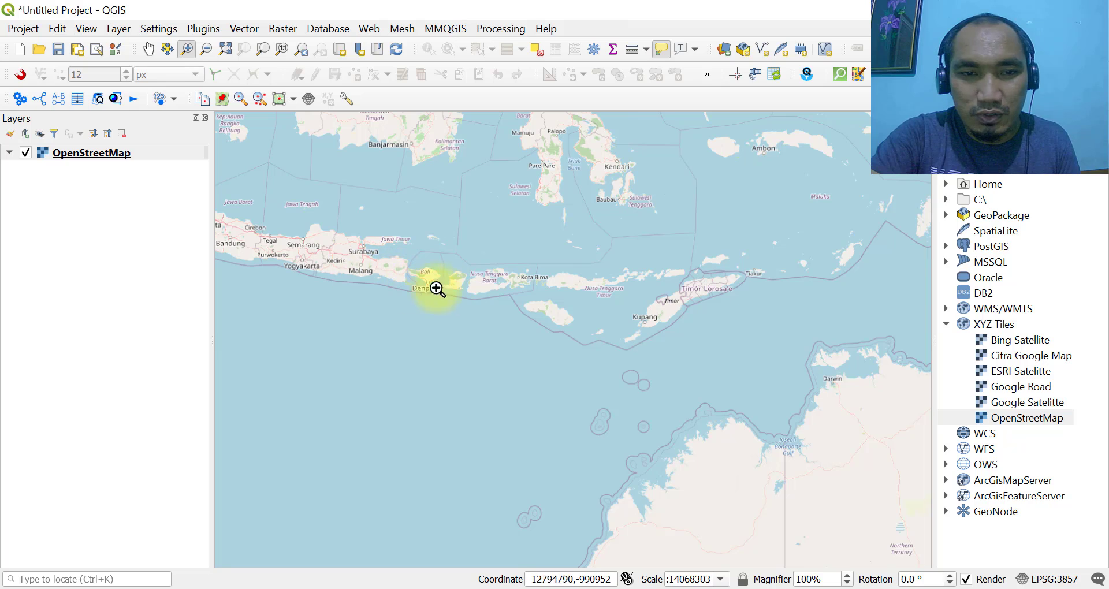
drag(458, 289, 559, 329)
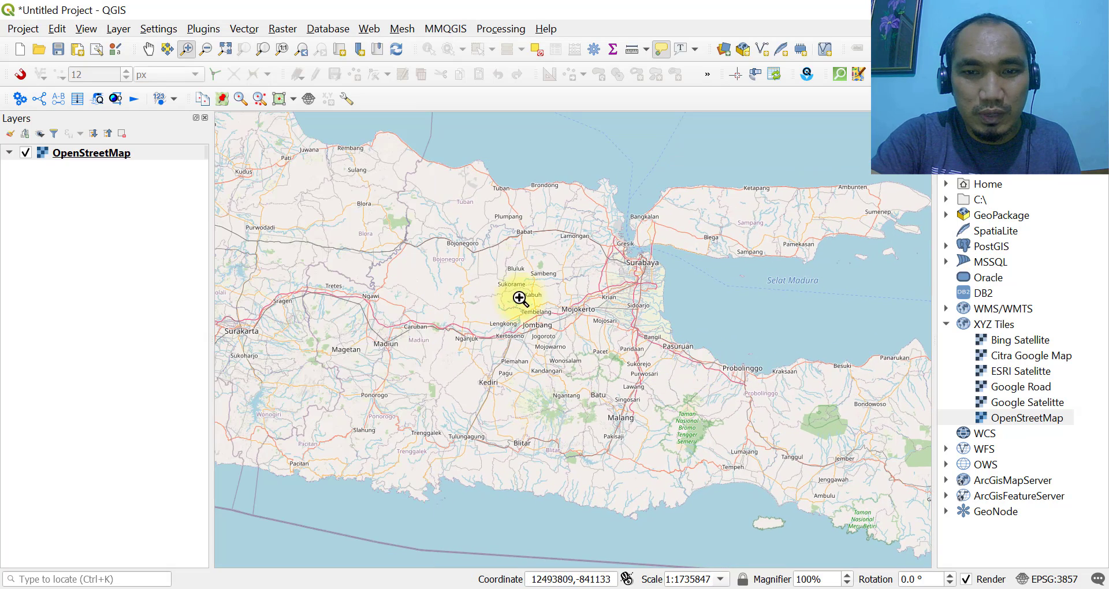
click(530, 278)
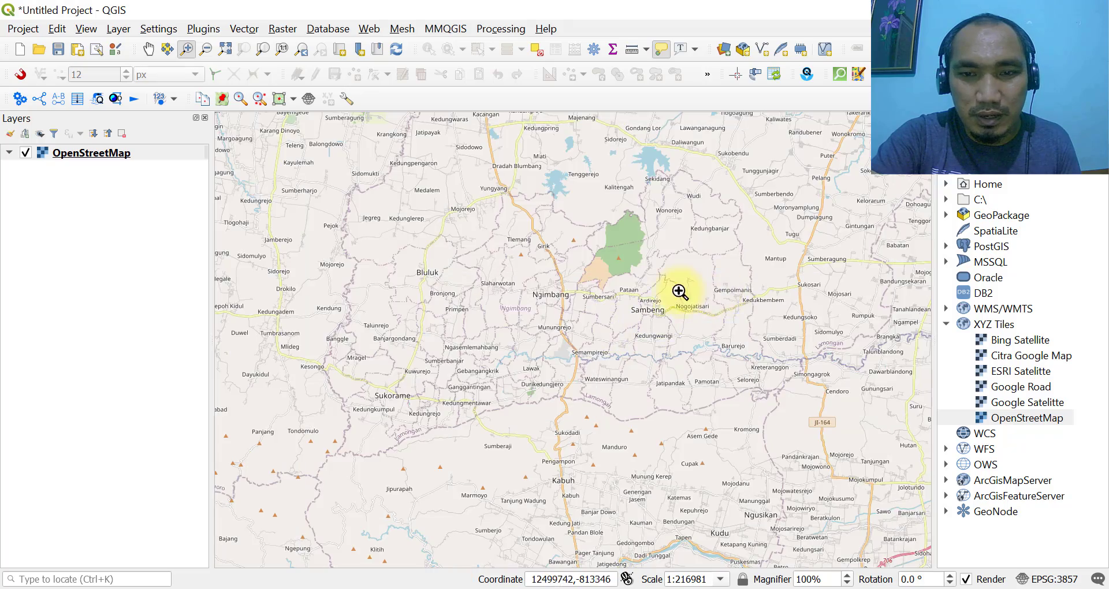
scroll(679, 292, down, 2)
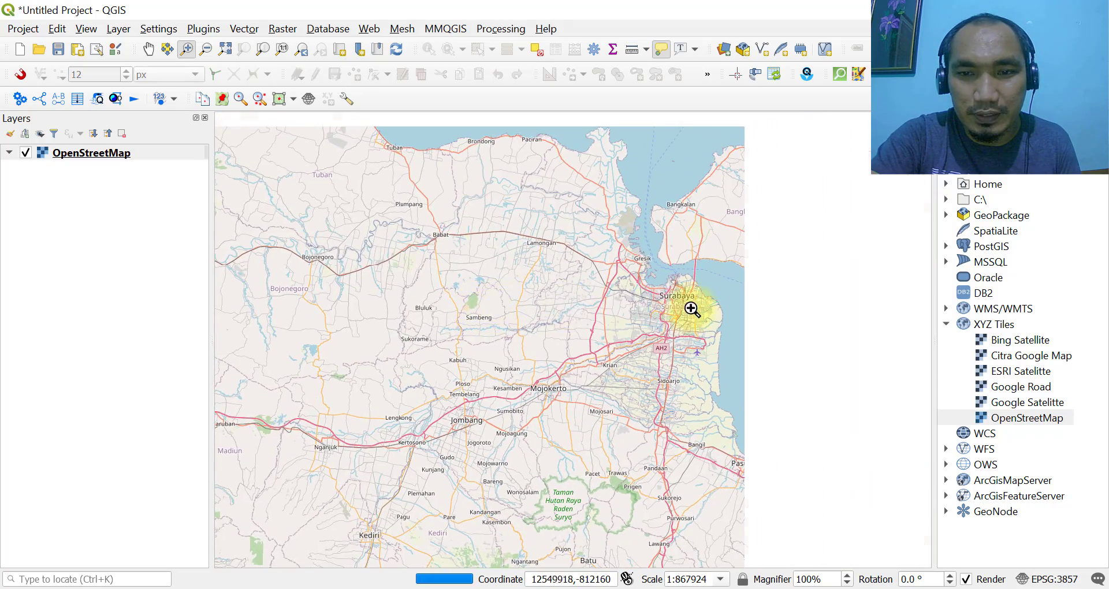
scroll(691, 309, up, 4)
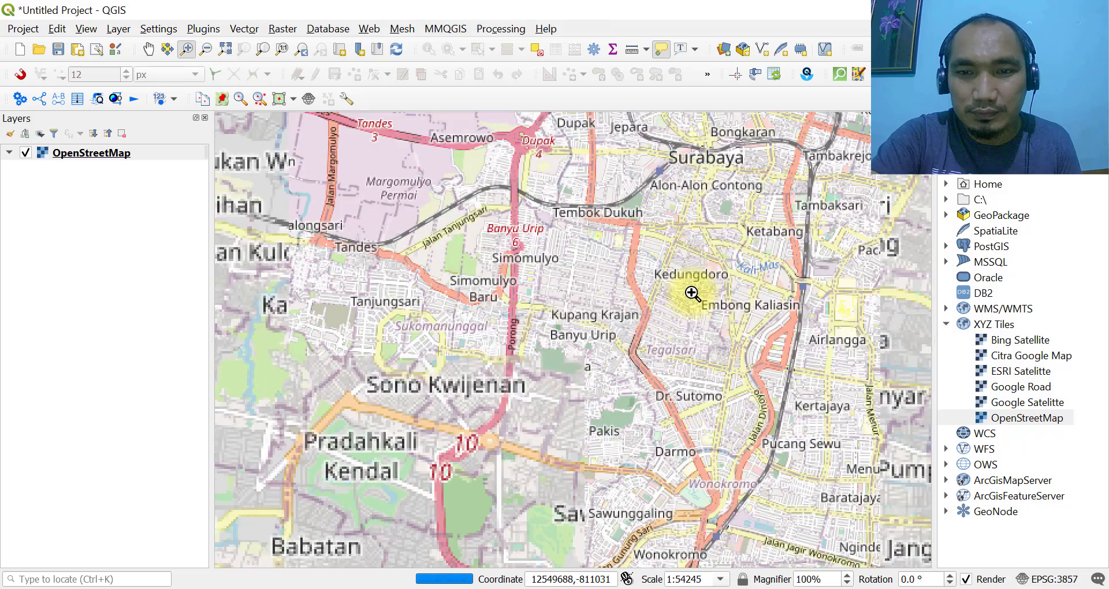
drag(755, 293, 520, 366)
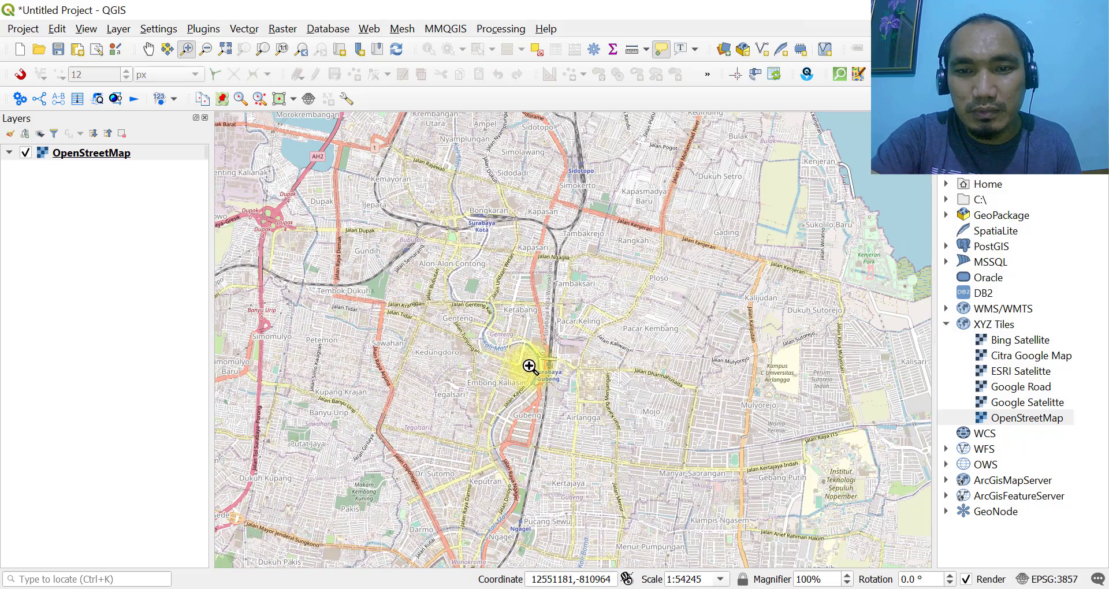
scroll(674, 270, up, 1)
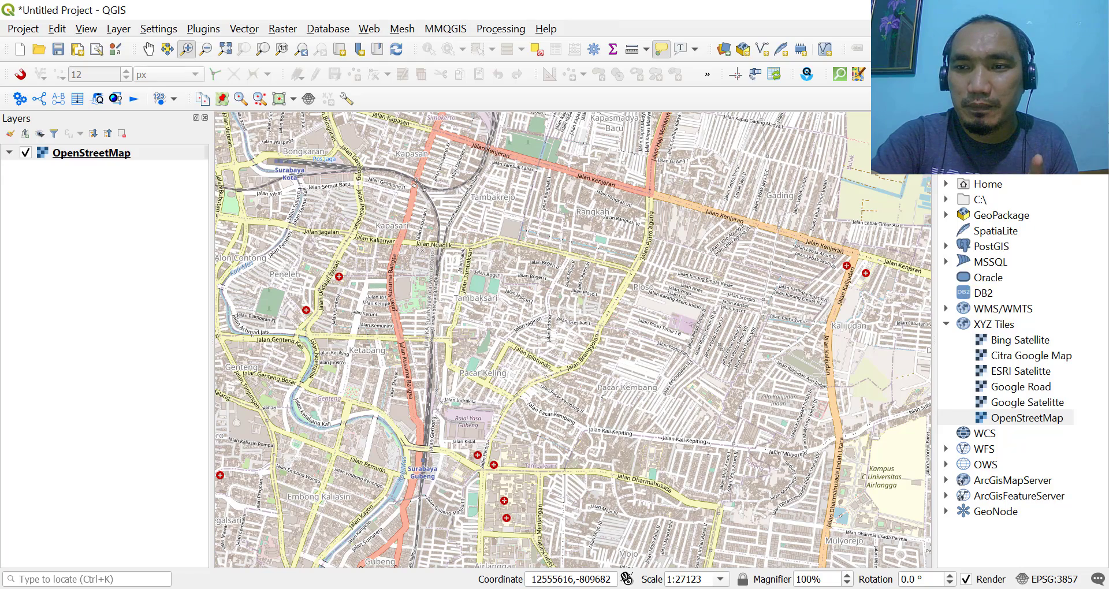
key(ctrl+2)
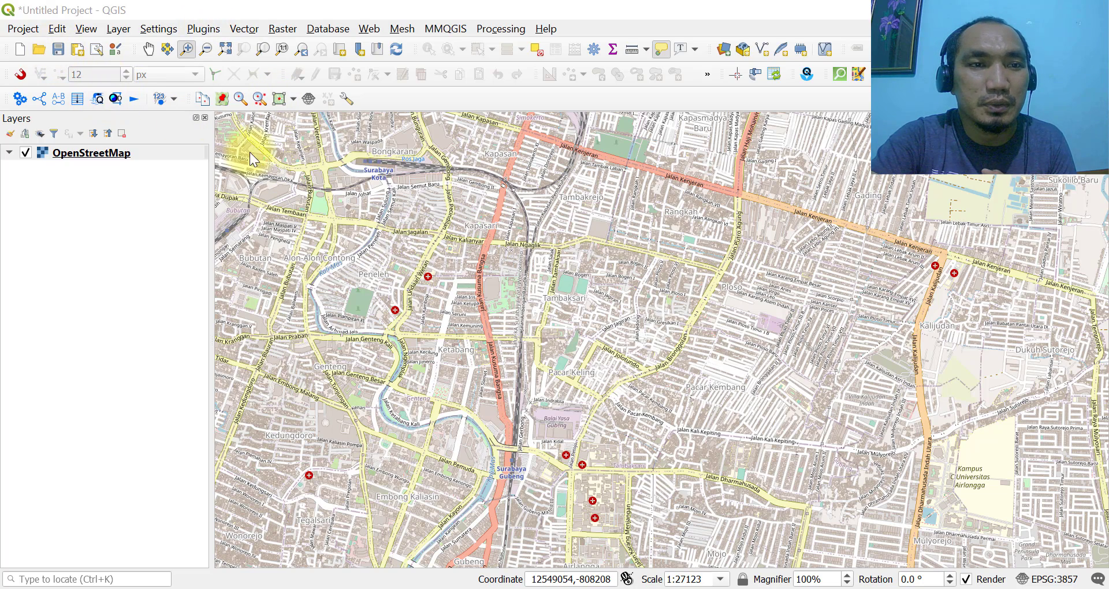
Save the project as demo1 in QGZ format in the demo_qfield folder under Documents
key(ctrl+s)
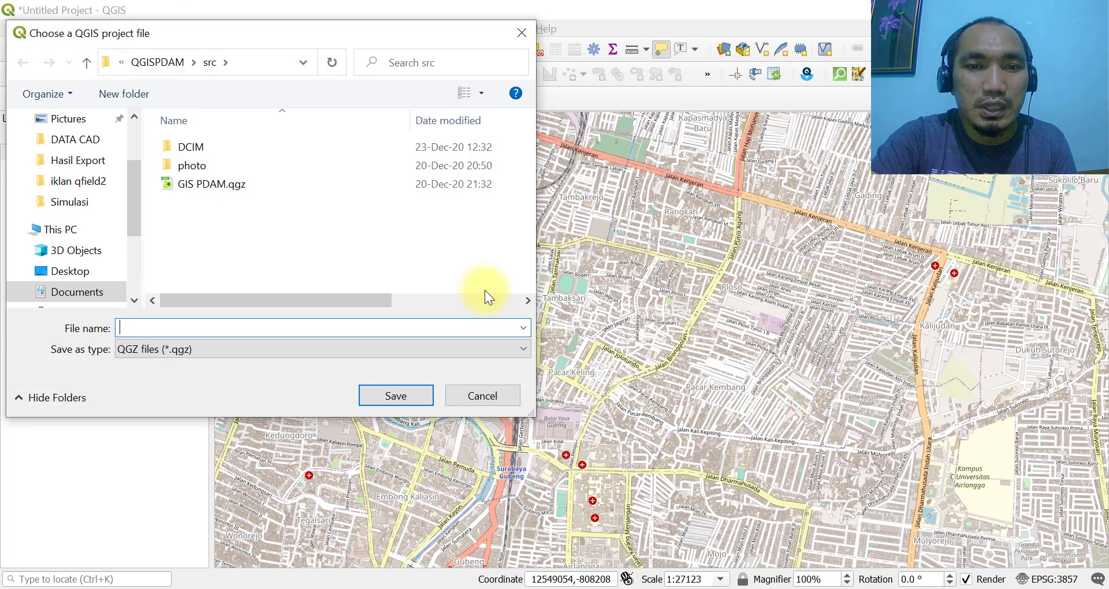
click(97, 294)
click(211, 233)
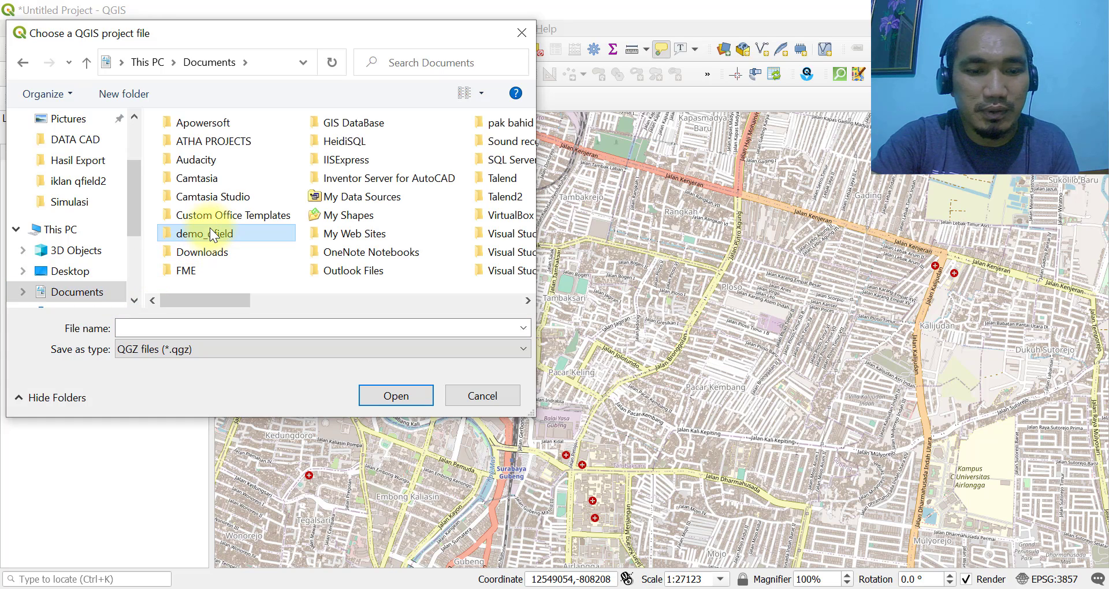
key(Down)
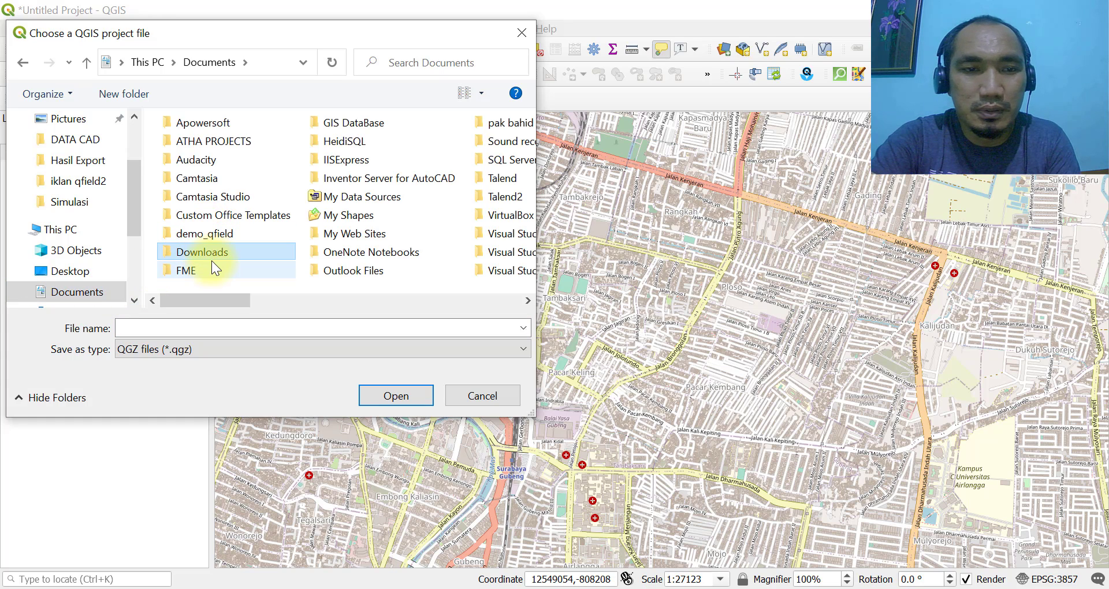
double_click(234, 232)
click(237, 325)
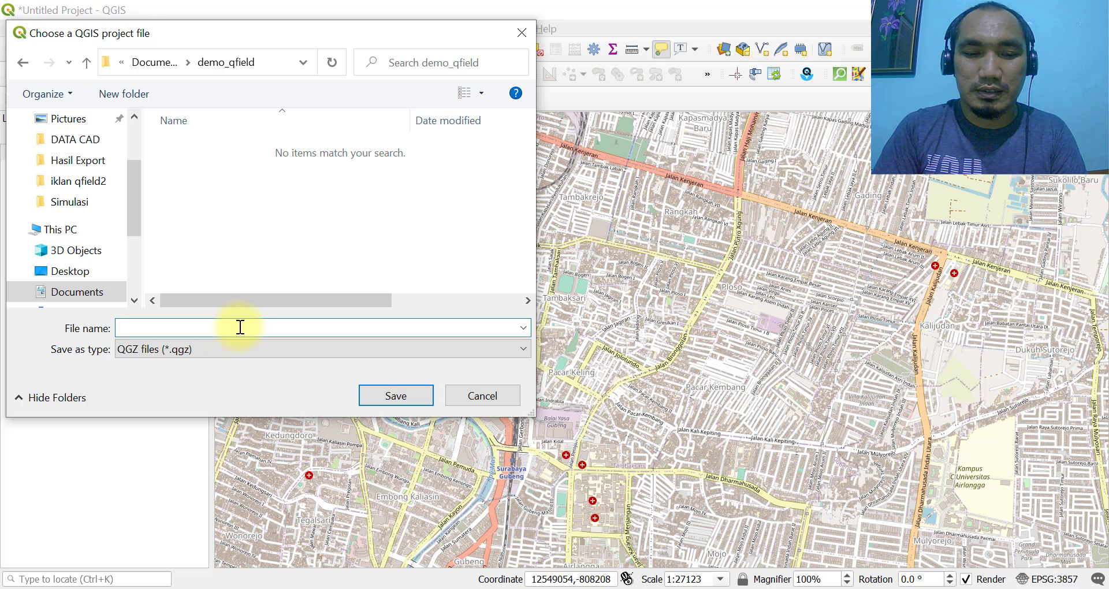
text(demo)
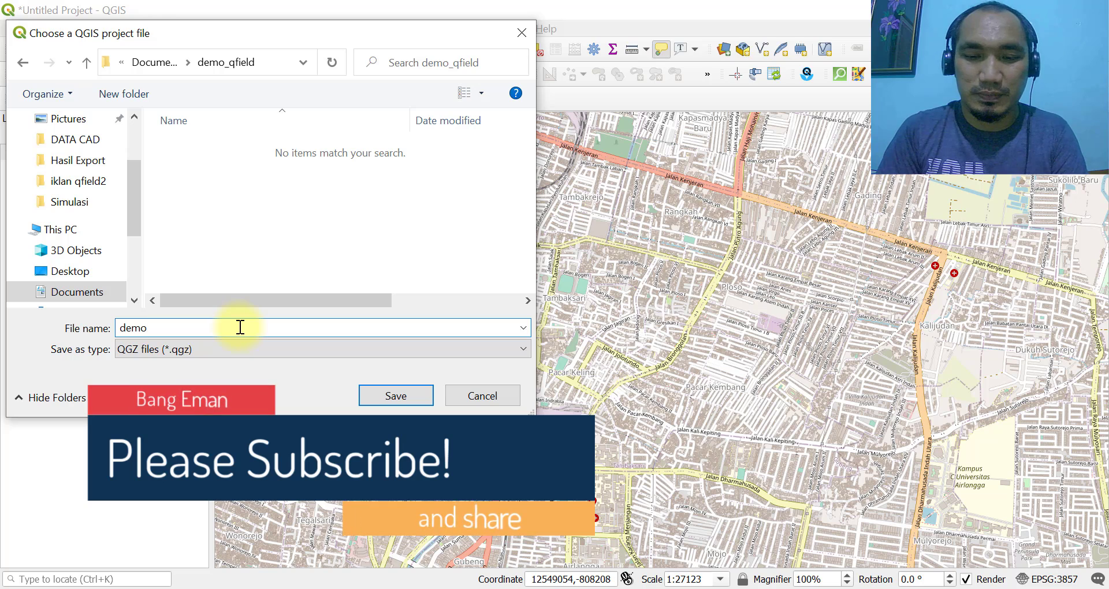
text(_)
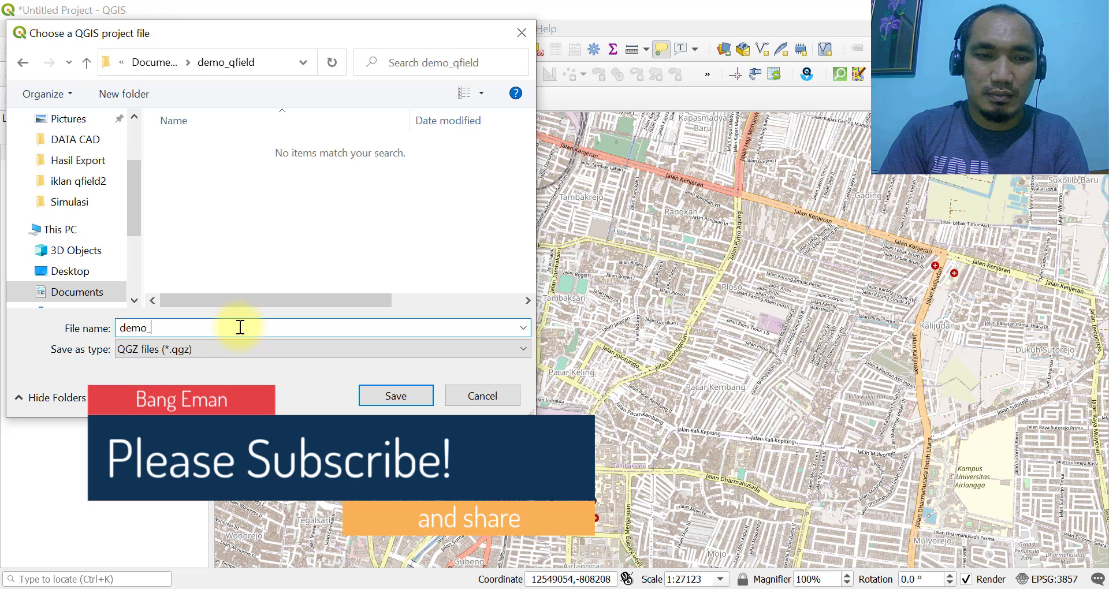
key(BackSpace)
text(1)
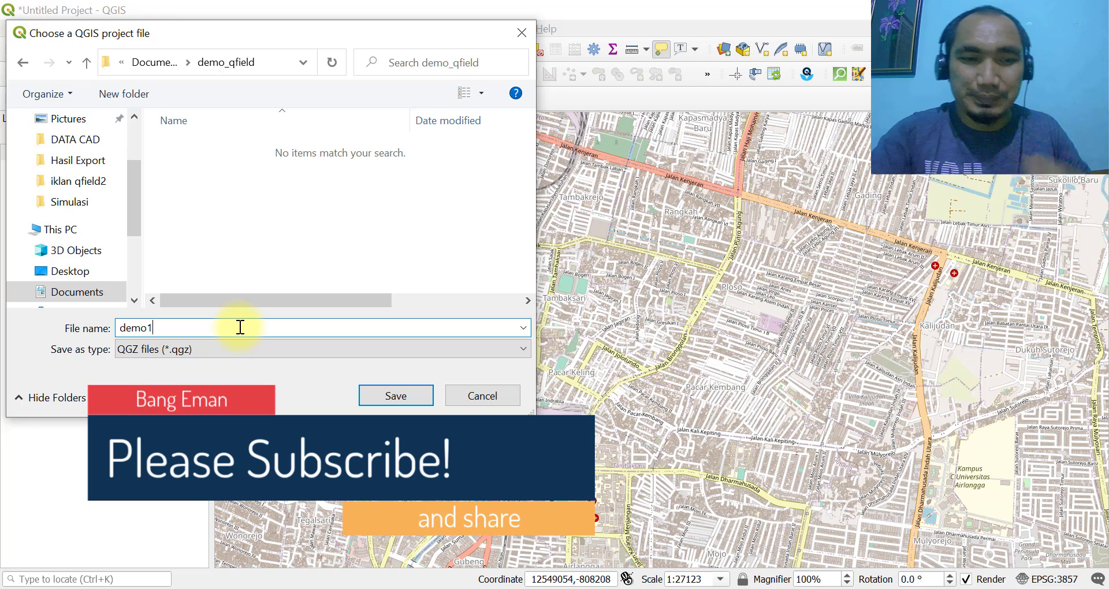
click(415, 394)
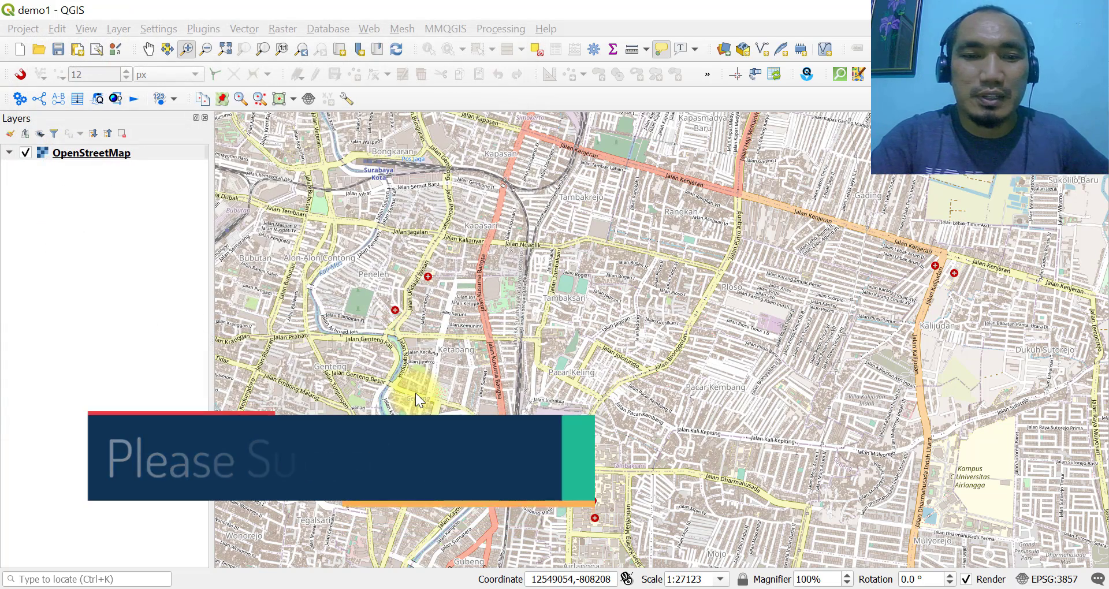
click(119, 30)
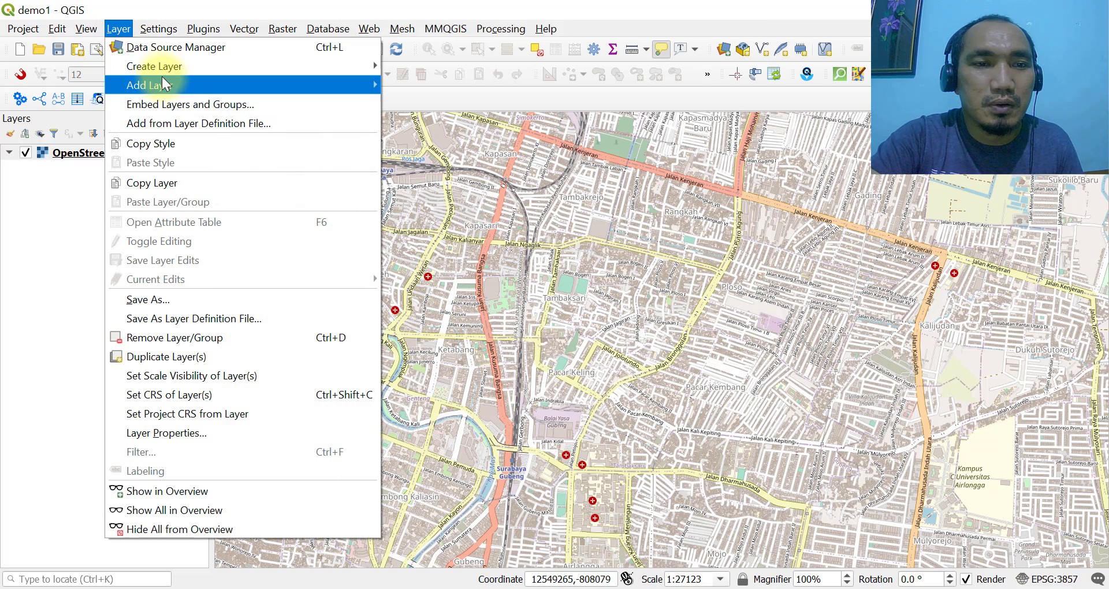
mouse_move(163, 68)
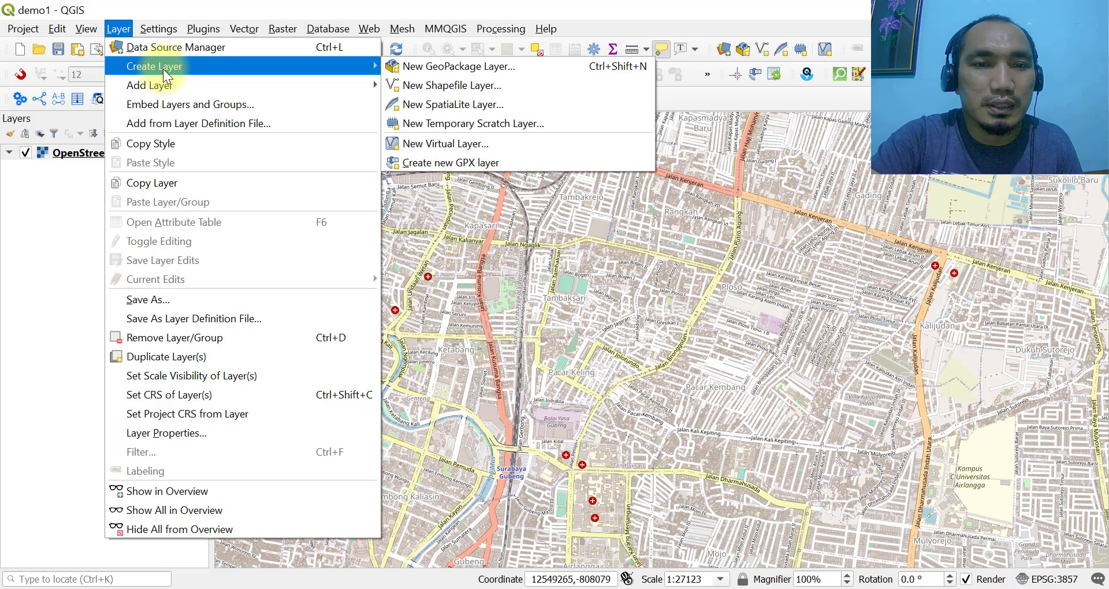
click(452, 68)
drag(472, 113, 604, 81)
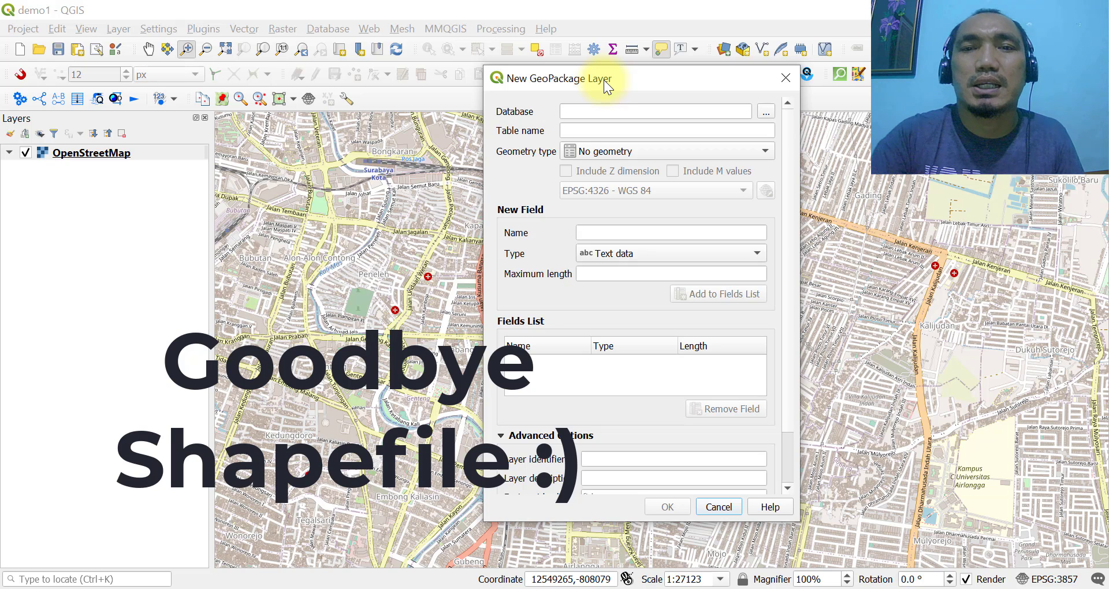
click(764, 115)
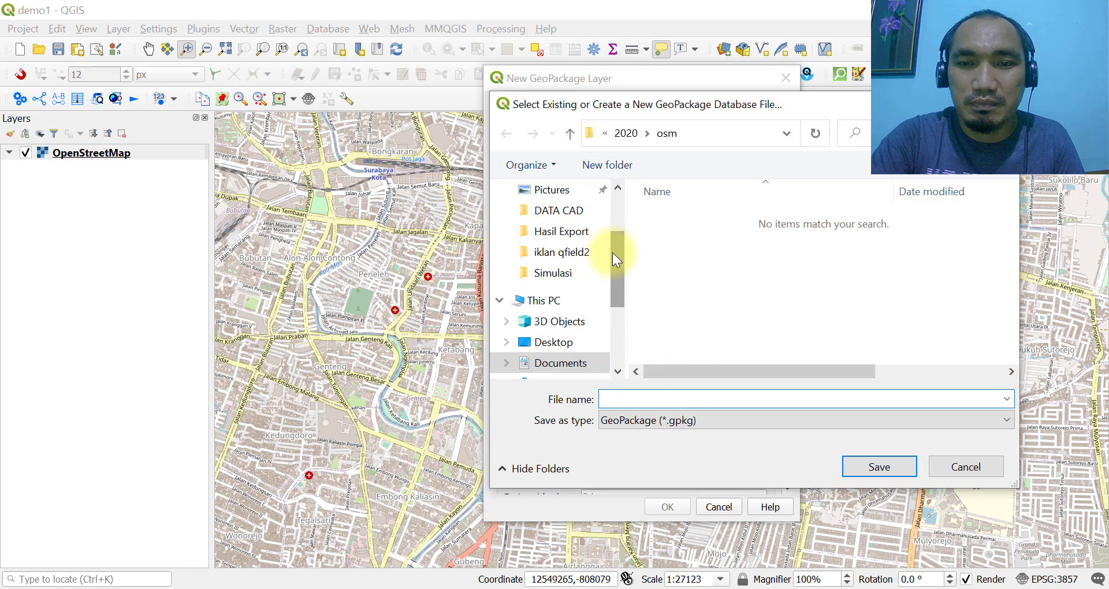
click(961, 469)
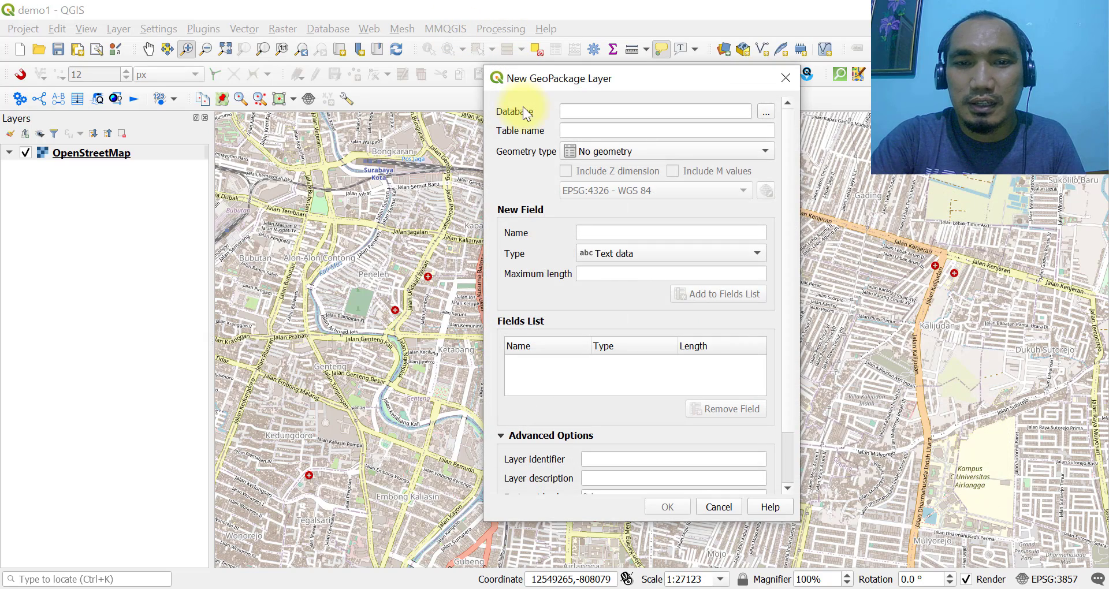
click(786, 77)
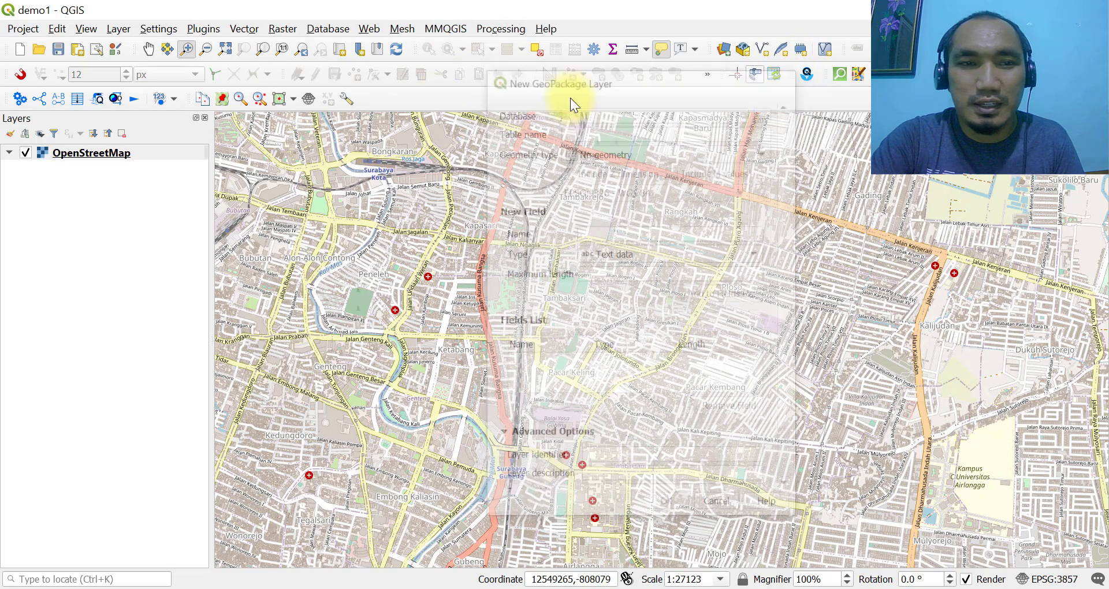
Start a new GeoPackage layer with its database file named datademo1 in the demo_qfield folder under Documents
click(120, 28)
mouse_move(290, 67)
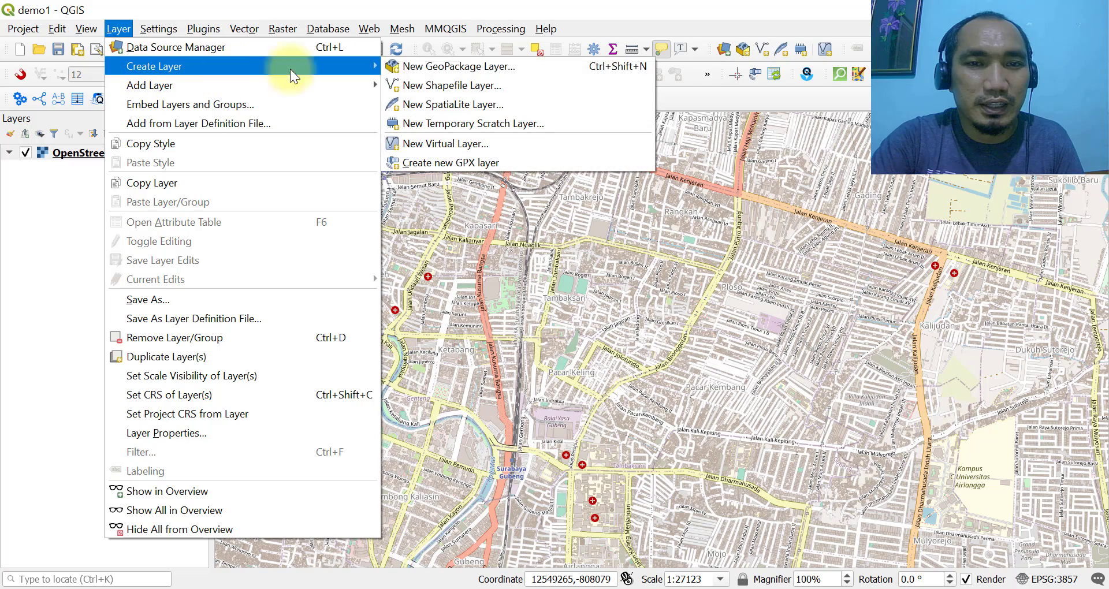
click(443, 74)
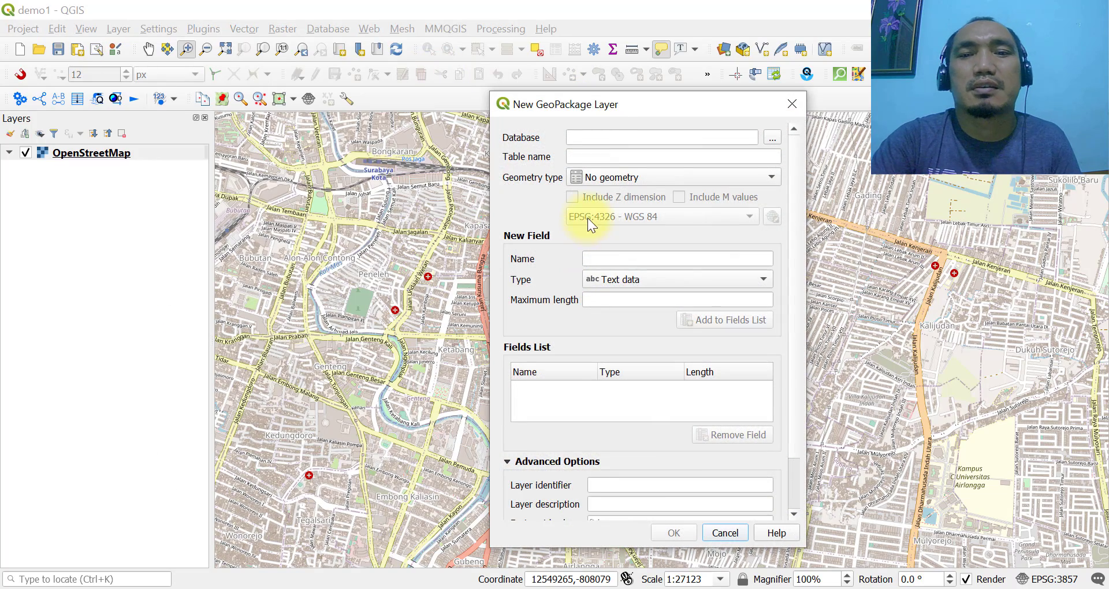
drag(602, 107, 531, 94)
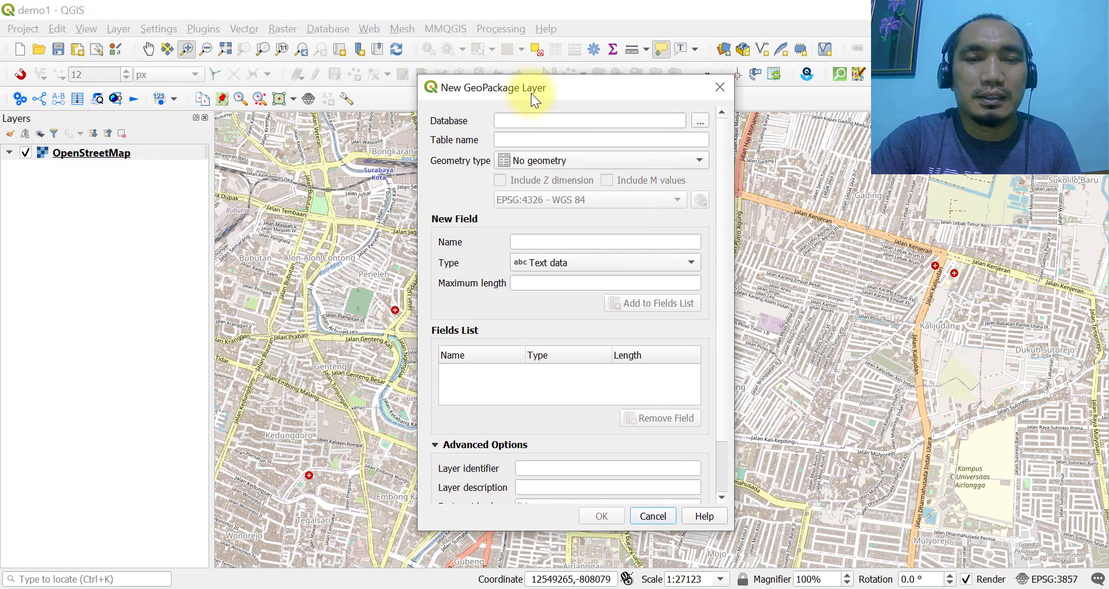
click(700, 121)
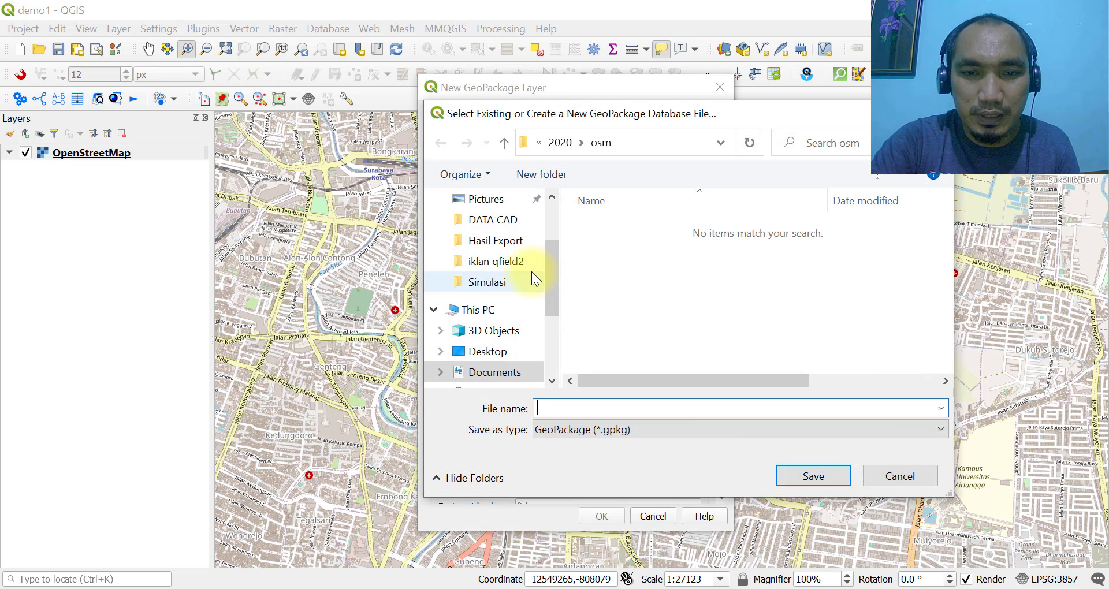
scroll(504, 350, down, 1)
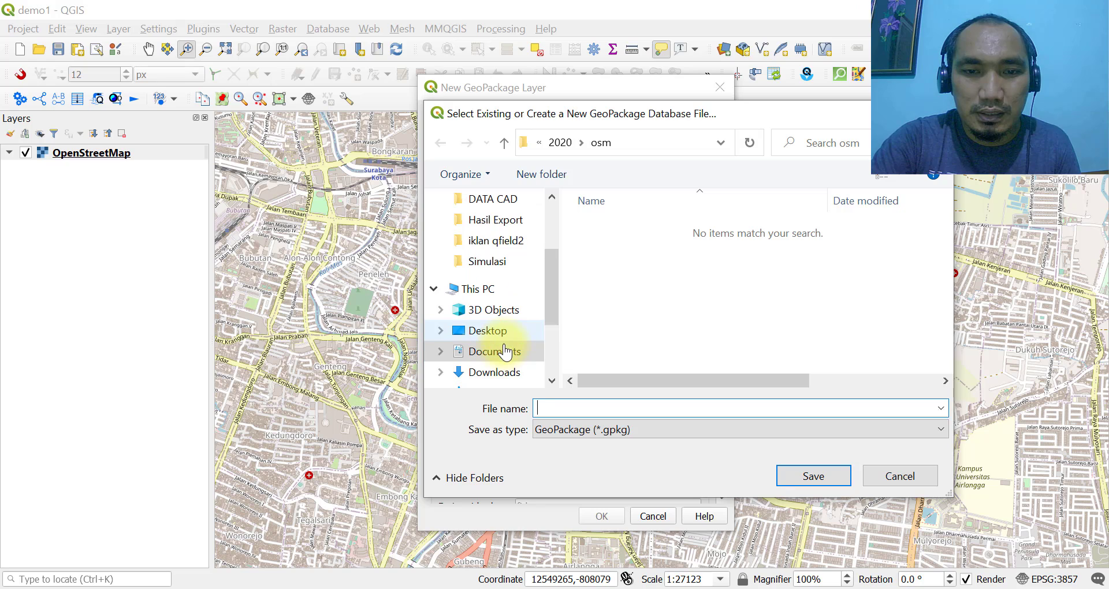
click(504, 351)
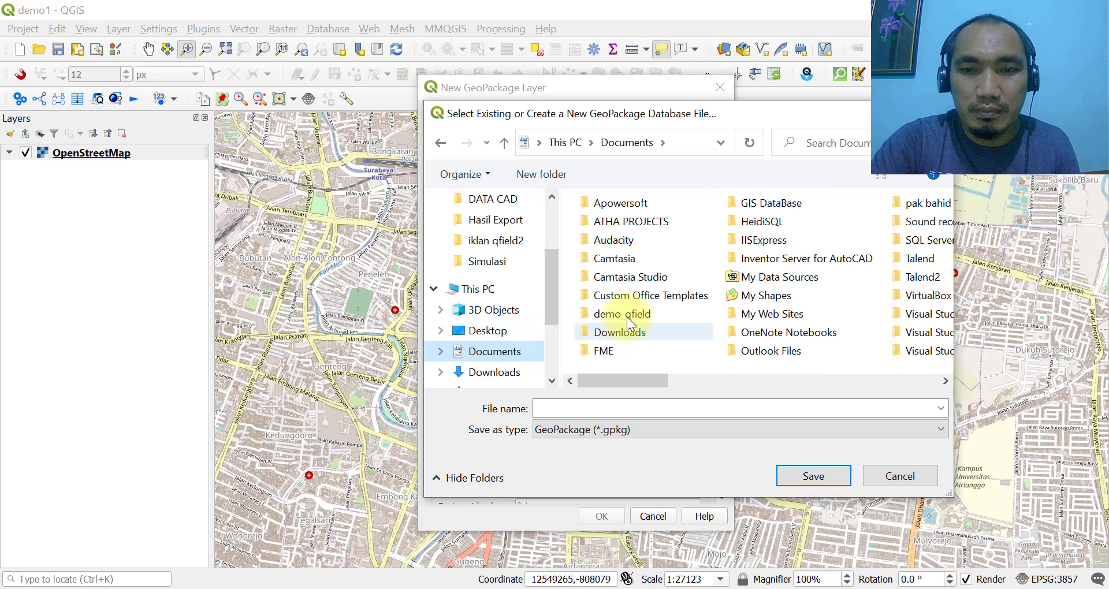
double_click(626, 314)
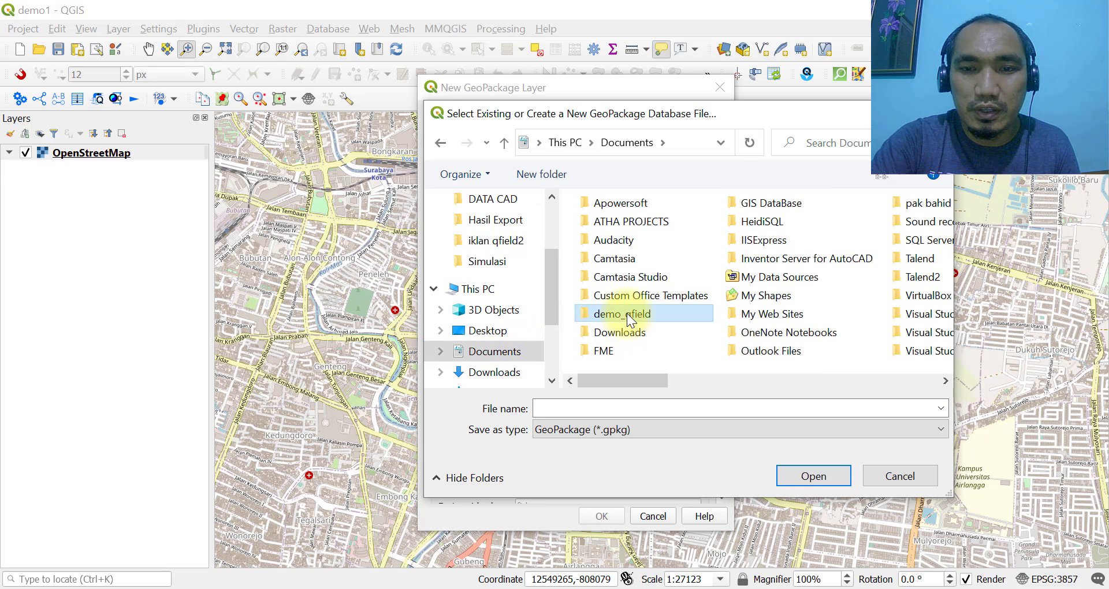
click(595, 407)
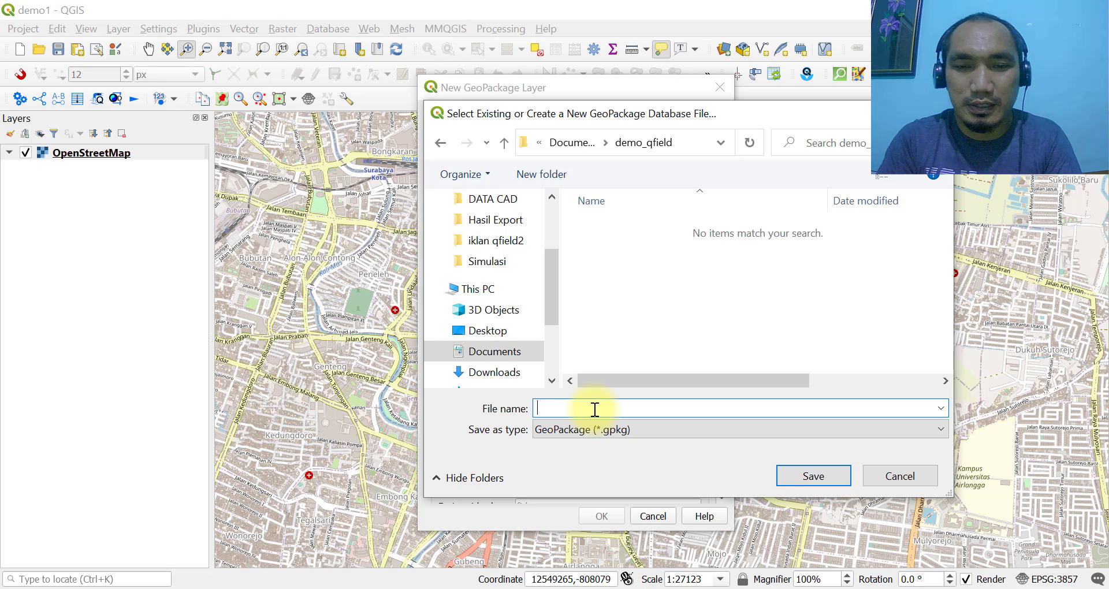
text(data)
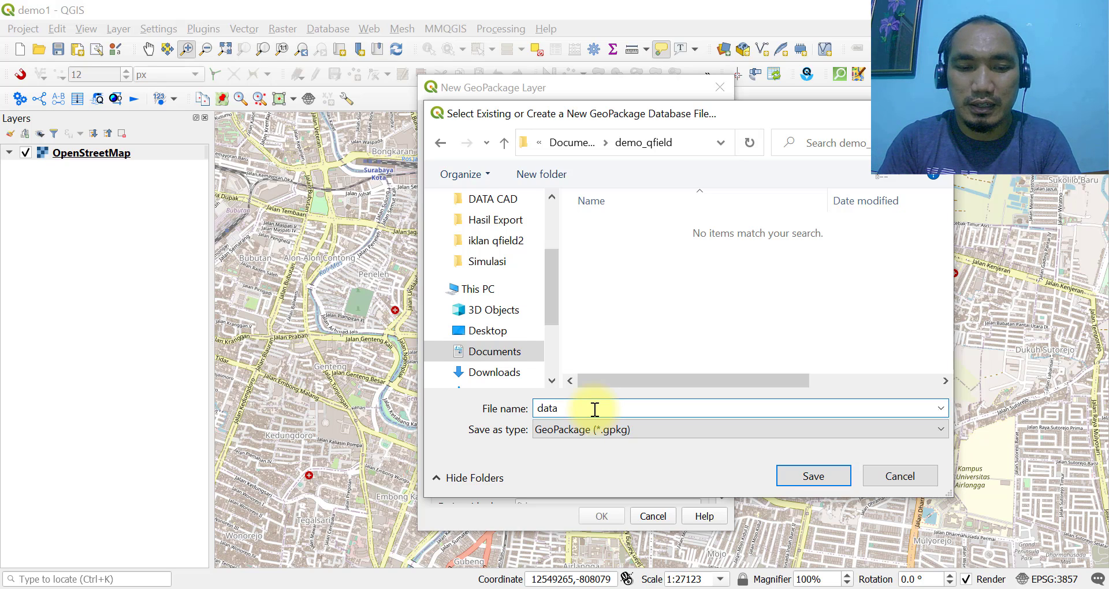
text(demo)
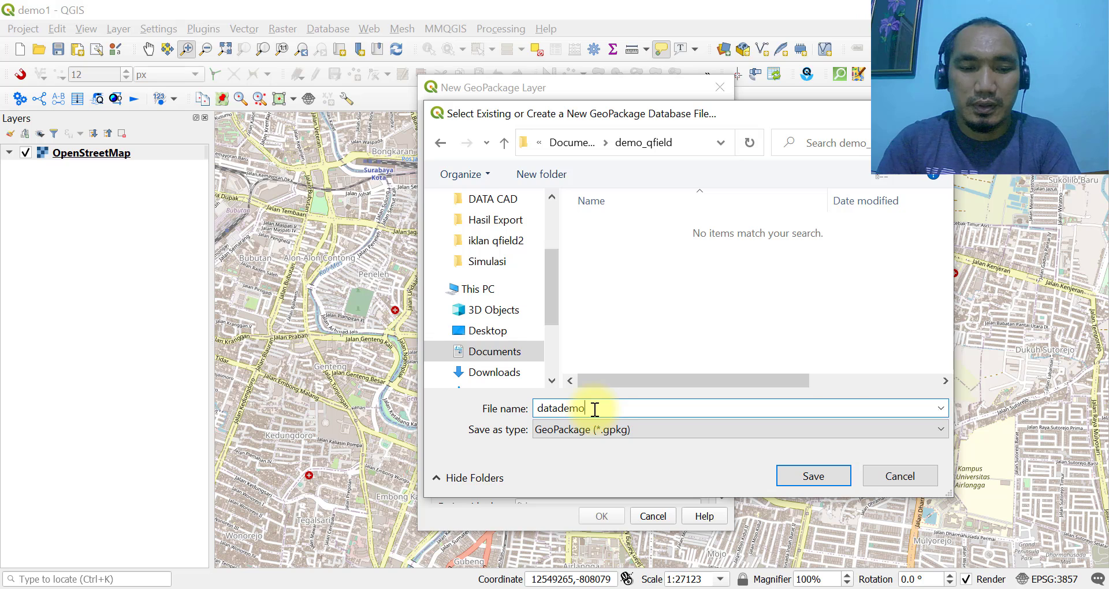
text(1)
click(816, 478)
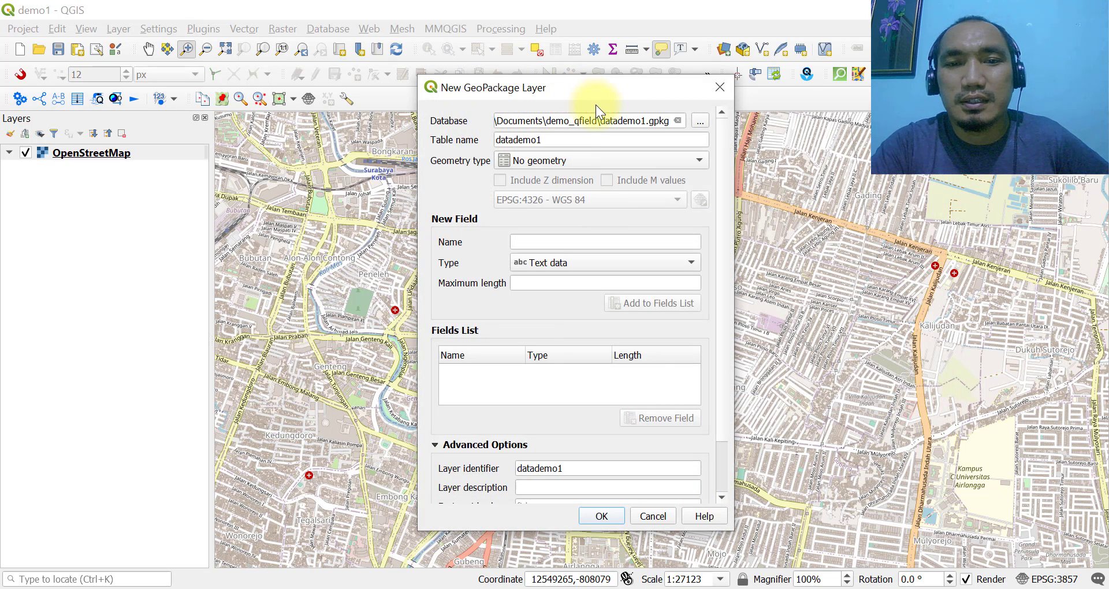
Name the new layer's table pelanggan and set its geometry type to Point
drag(597, 85, 608, 86)
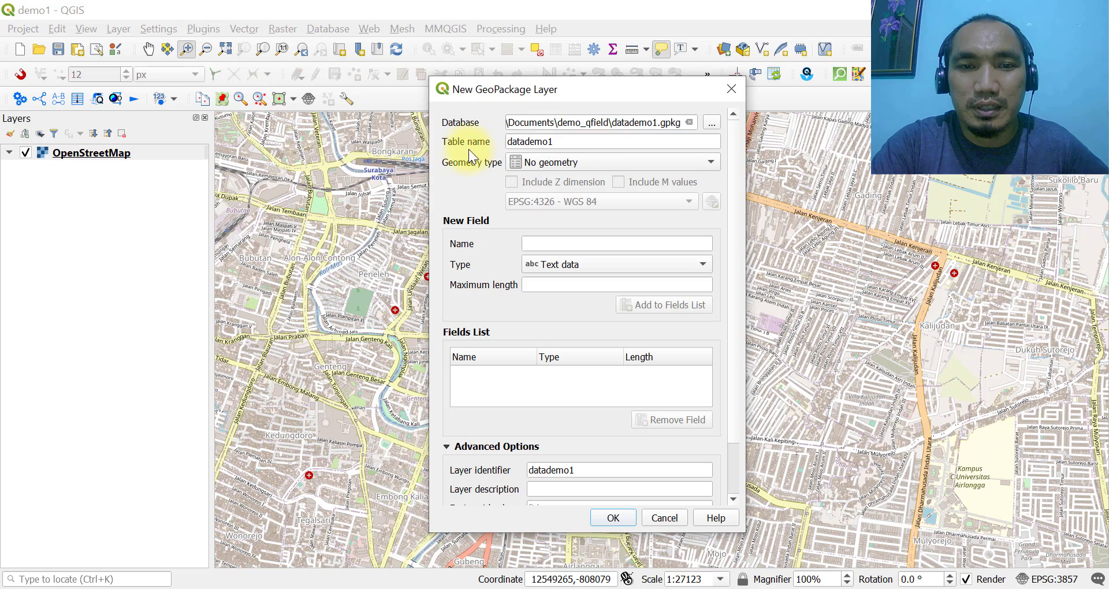
drag(577, 141, 471, 141)
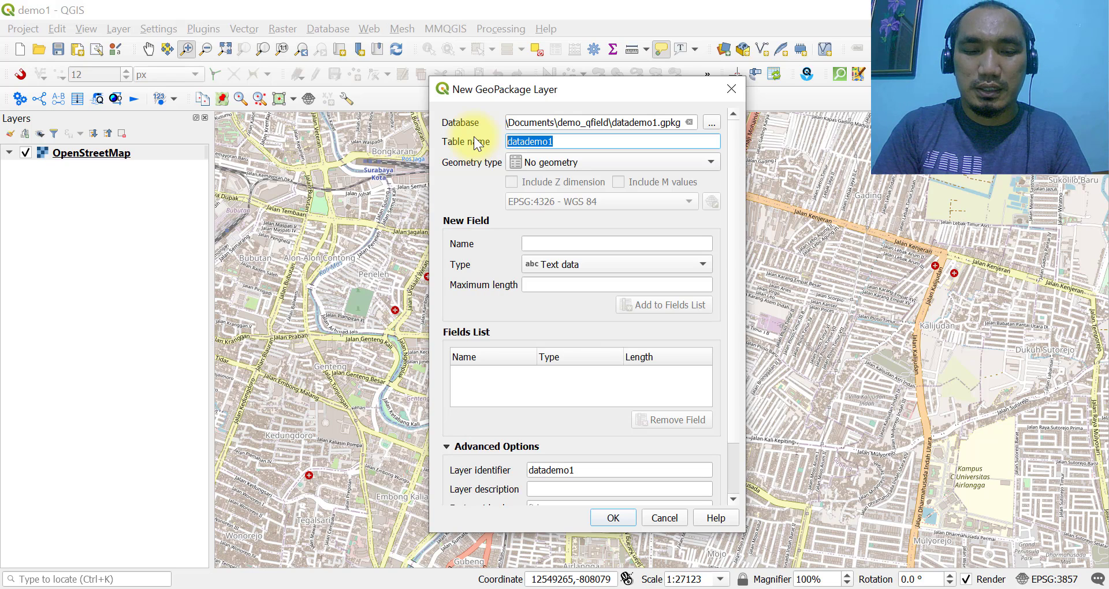
text(pelag)
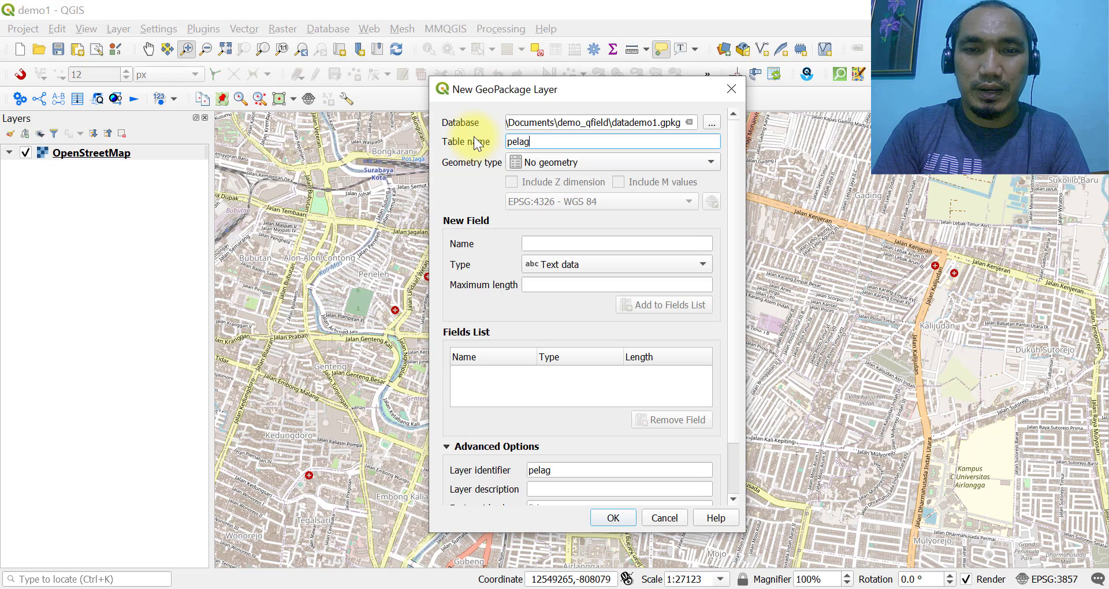
key(BackSpace)
text(nggan)
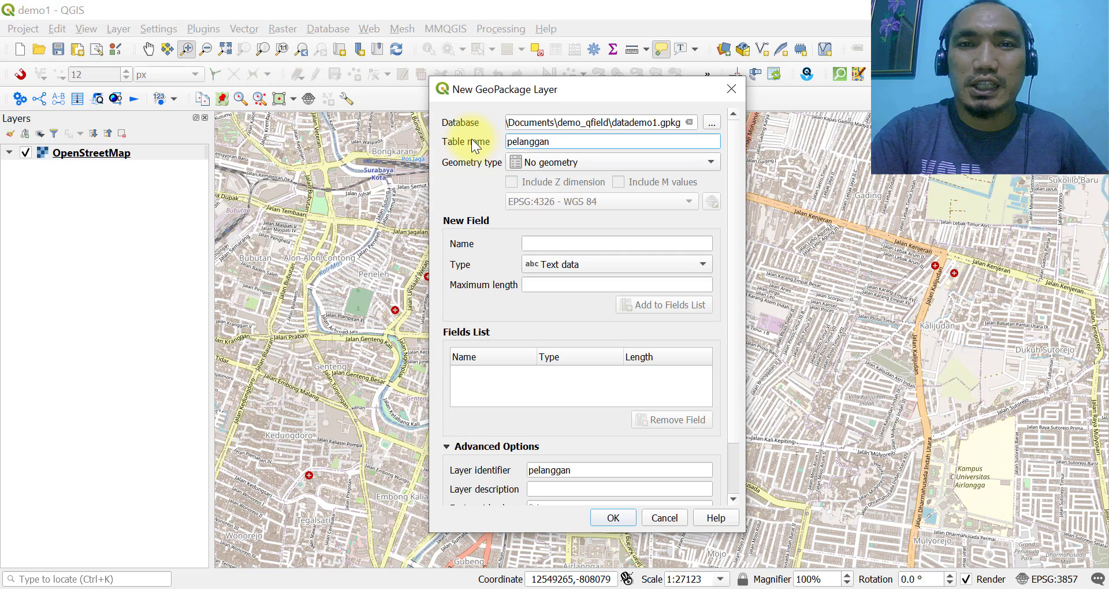
click(559, 161)
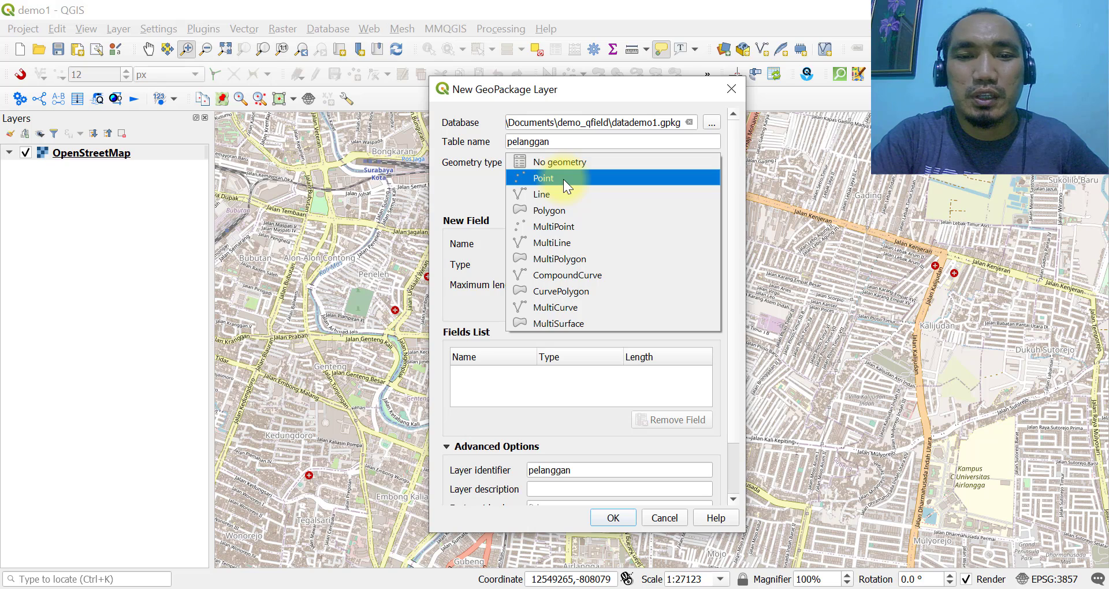
click(563, 179)
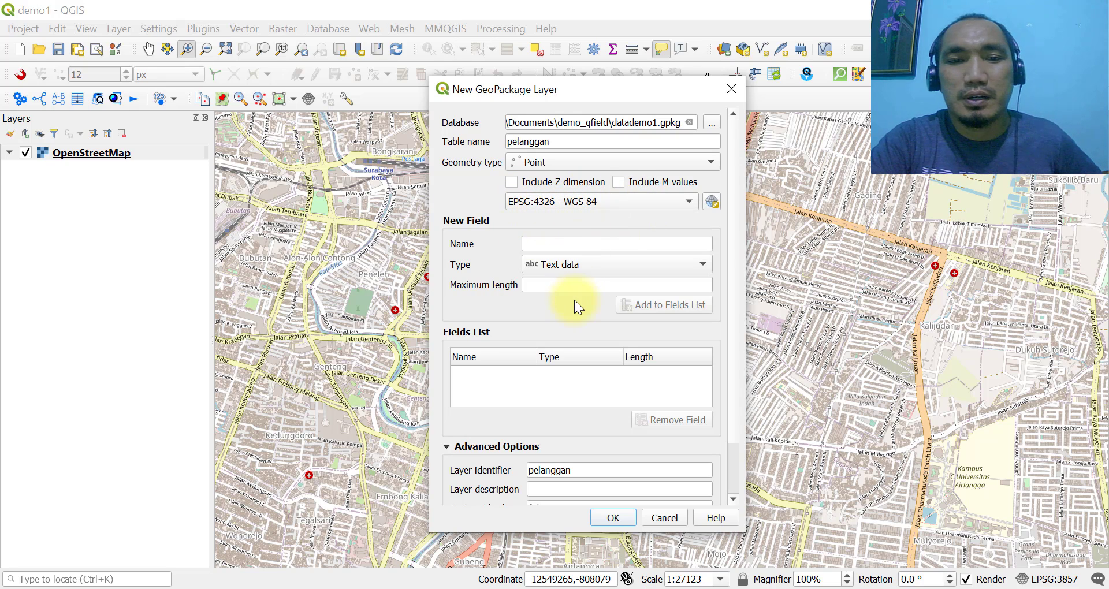
Add a text field named nama with a maximum length of 50 to the pelanggan layer's fields
click(574, 242)
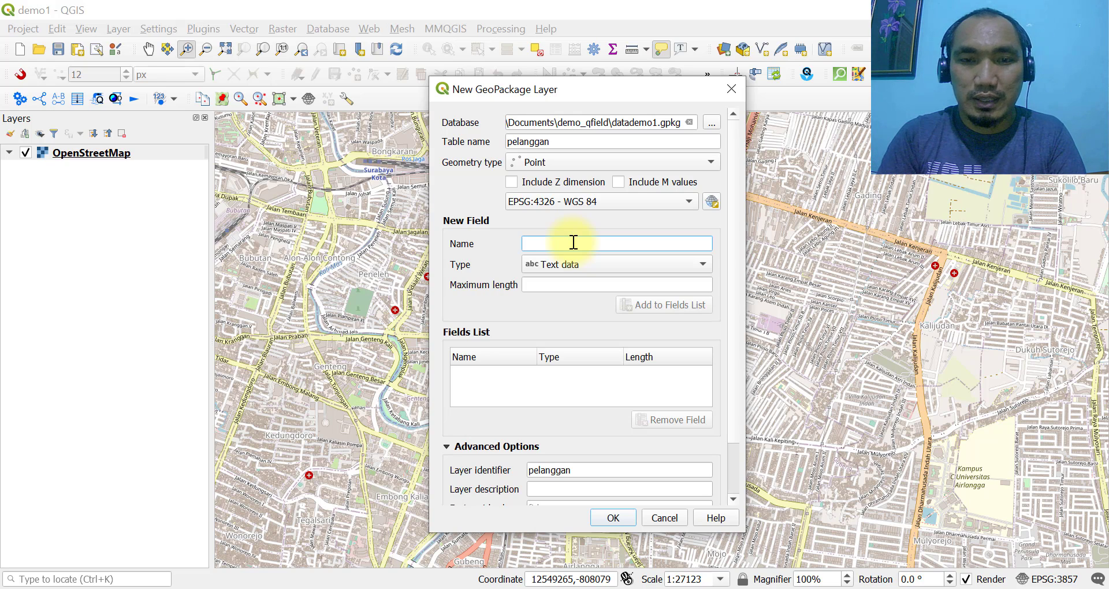
text(nama)
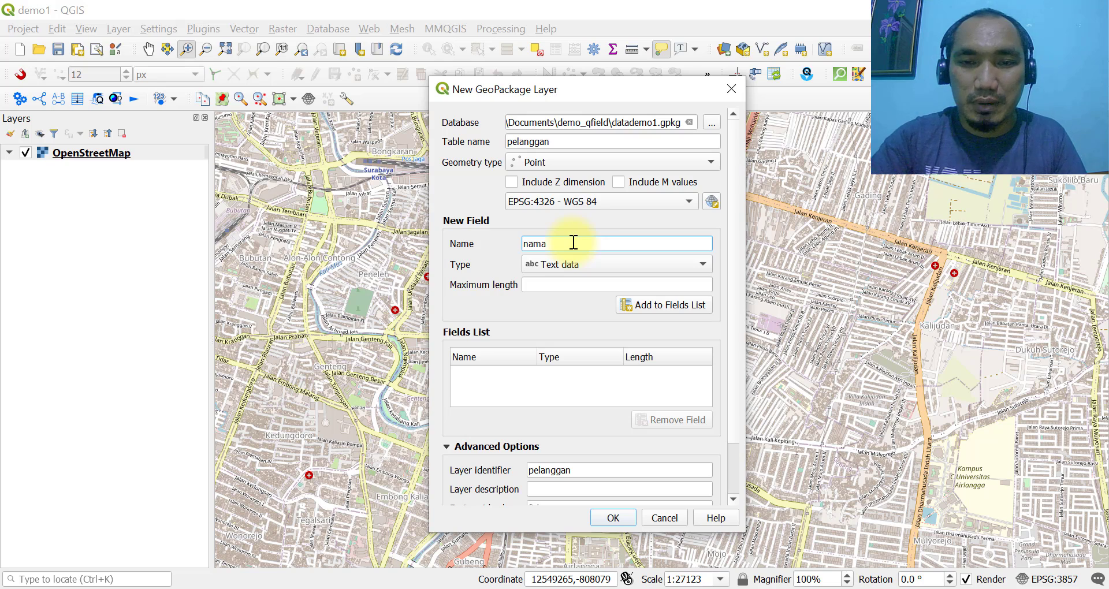
click(597, 262)
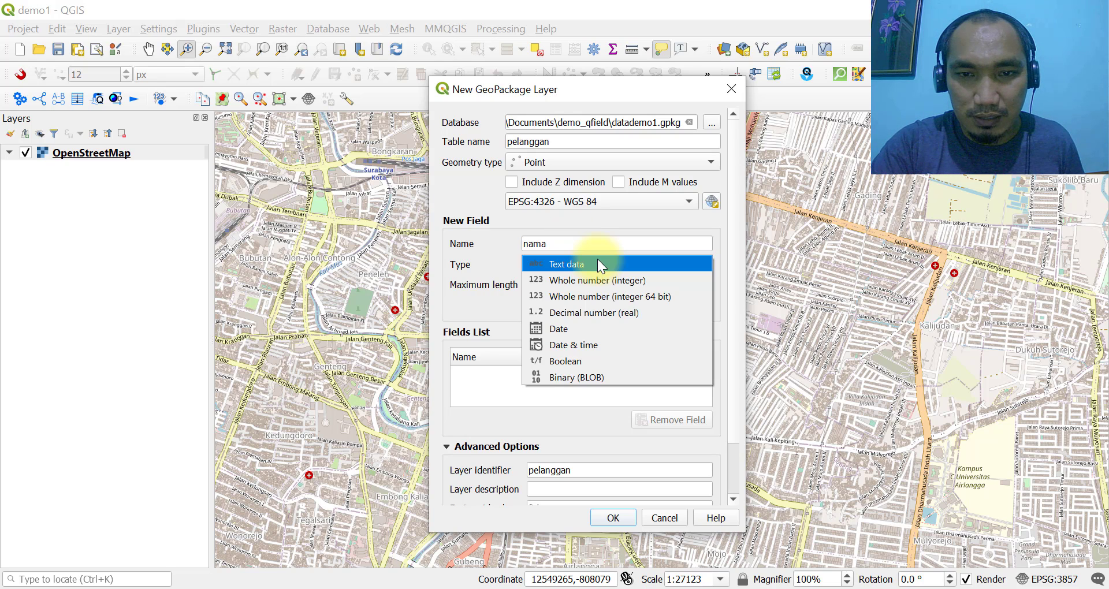
click(598, 263)
click(589, 287)
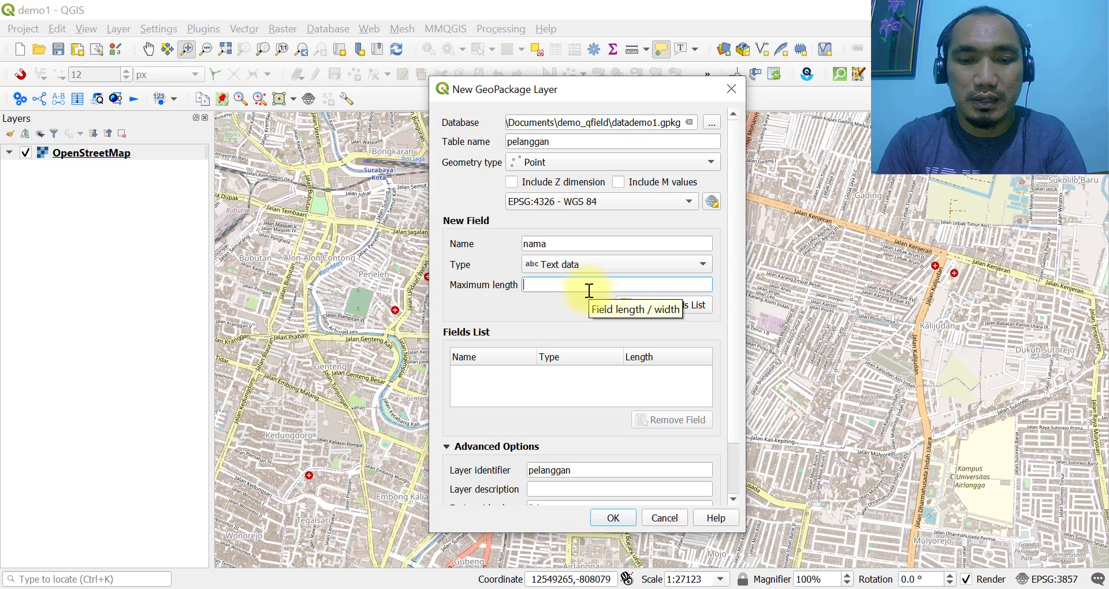
text(50)
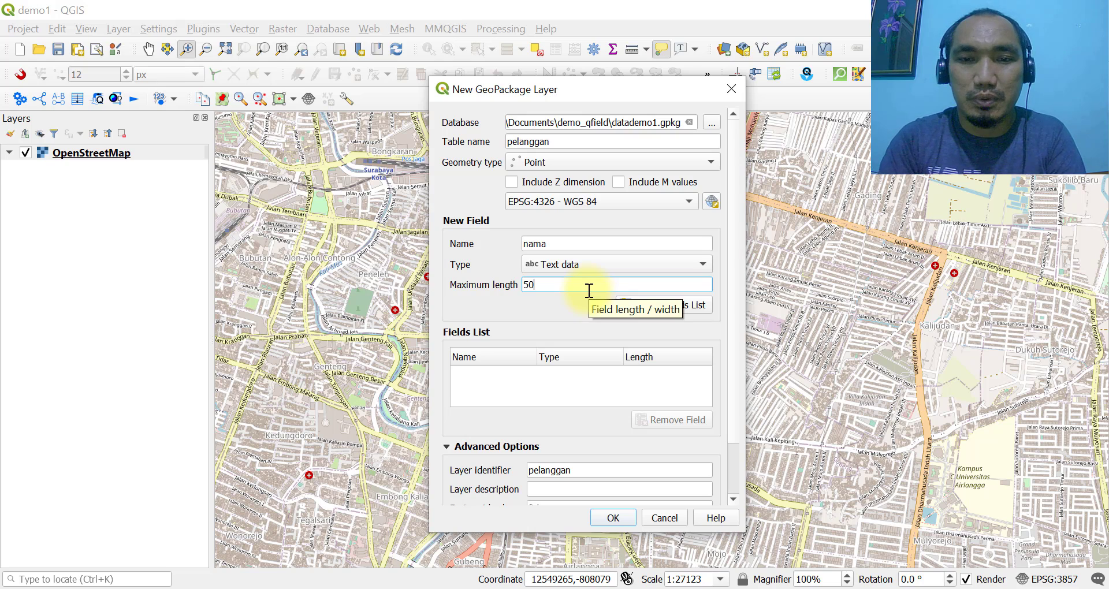
click(680, 299)
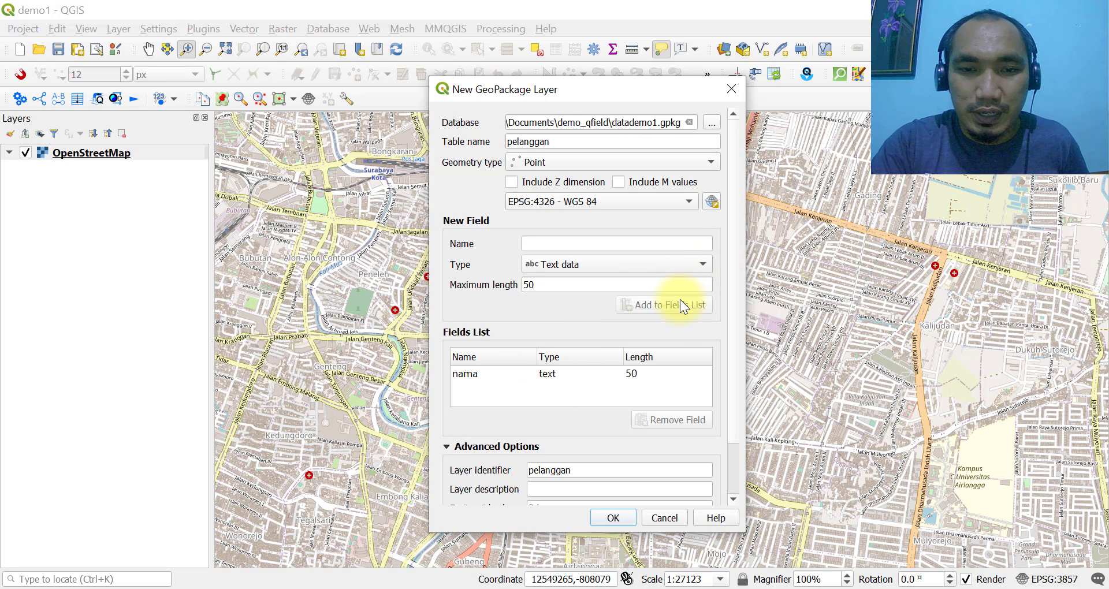
Add a text field named nomor_pelanggan with a maximum length of 50 to the pelanggan layer's fields
click(576, 244)
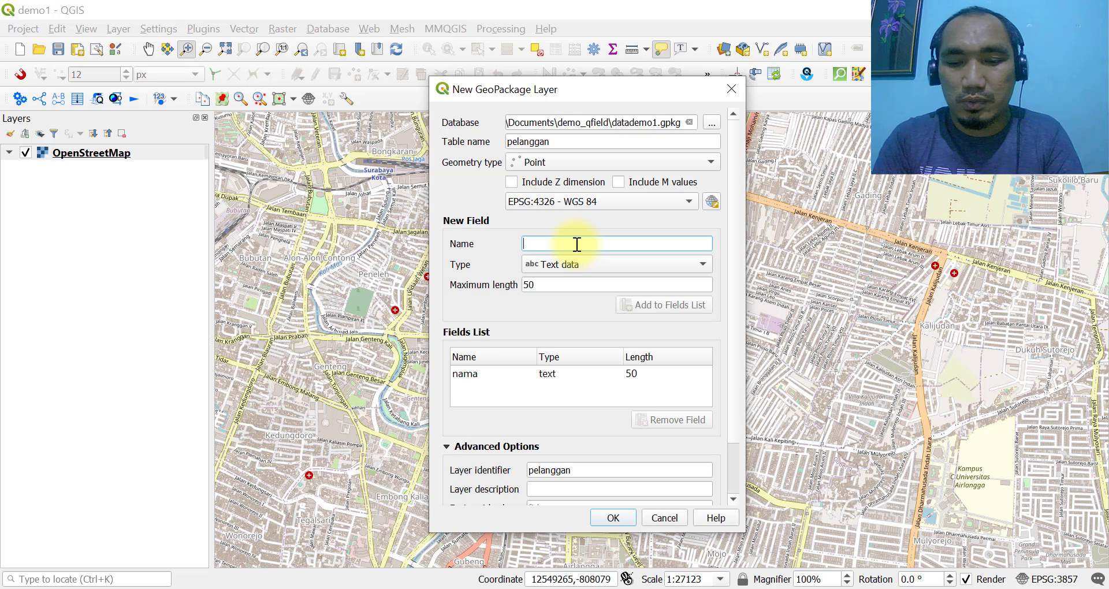
text(nomor)
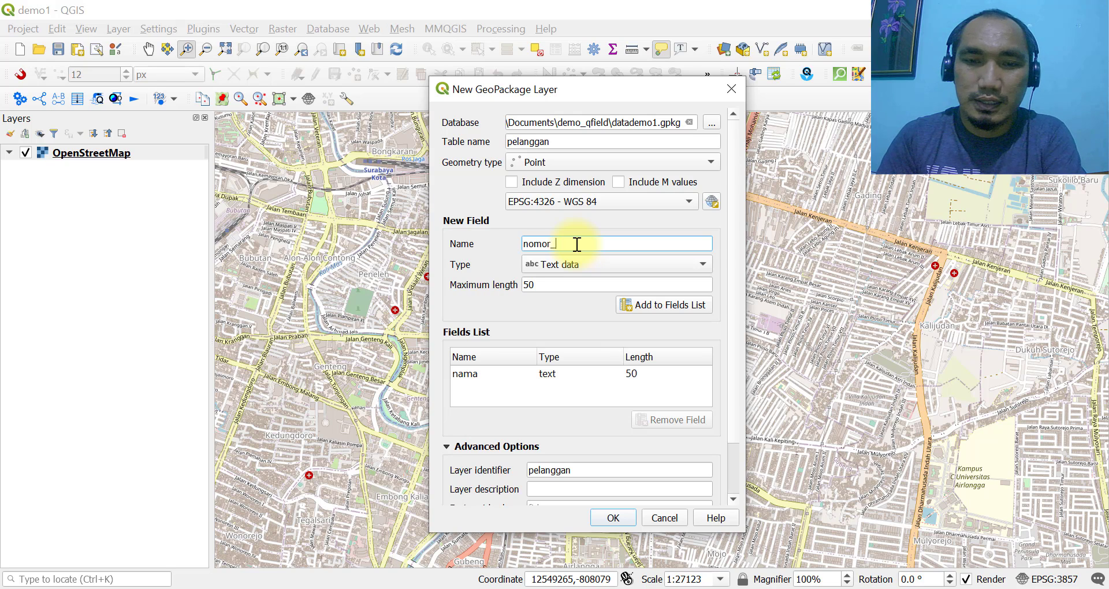
text(_pelanggan)
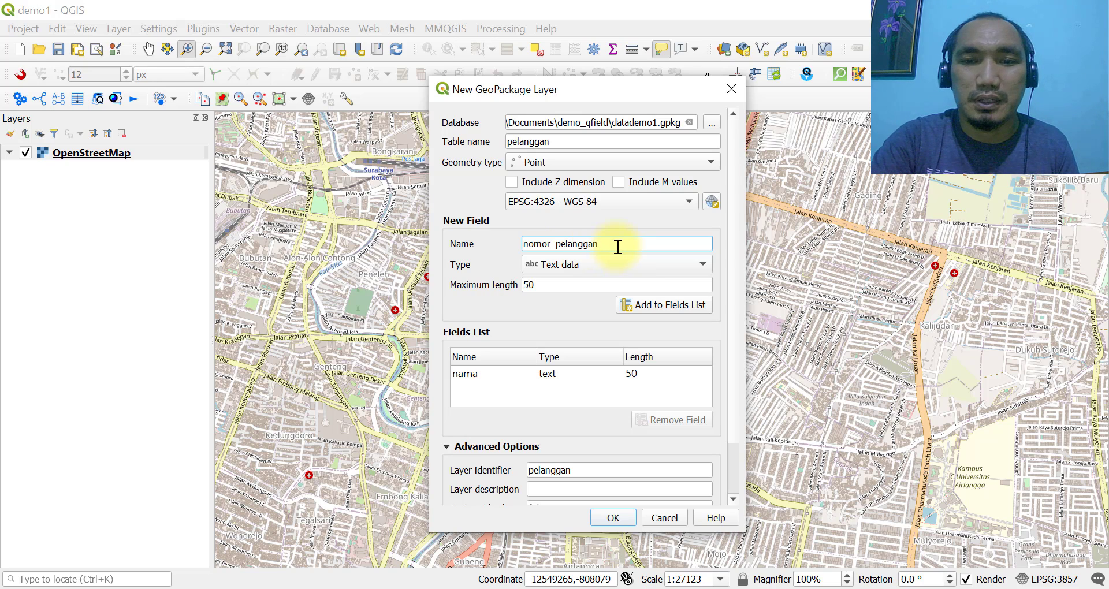
click(555, 285)
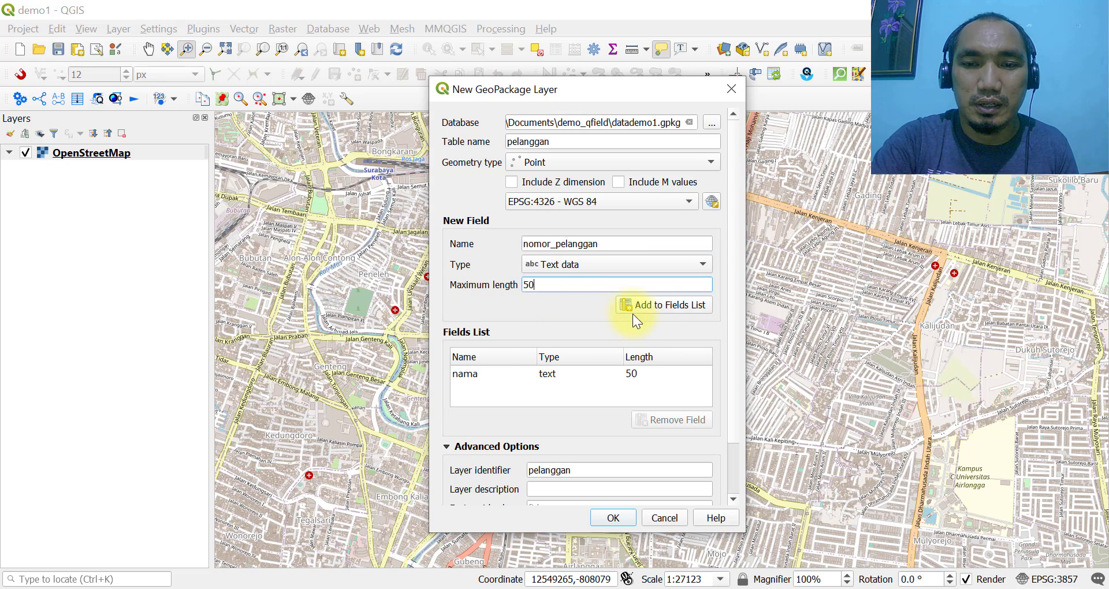
click(654, 302)
Add a whole number (integer) field named thn_bangunan to the pelanggan layer's fields
click(557, 243)
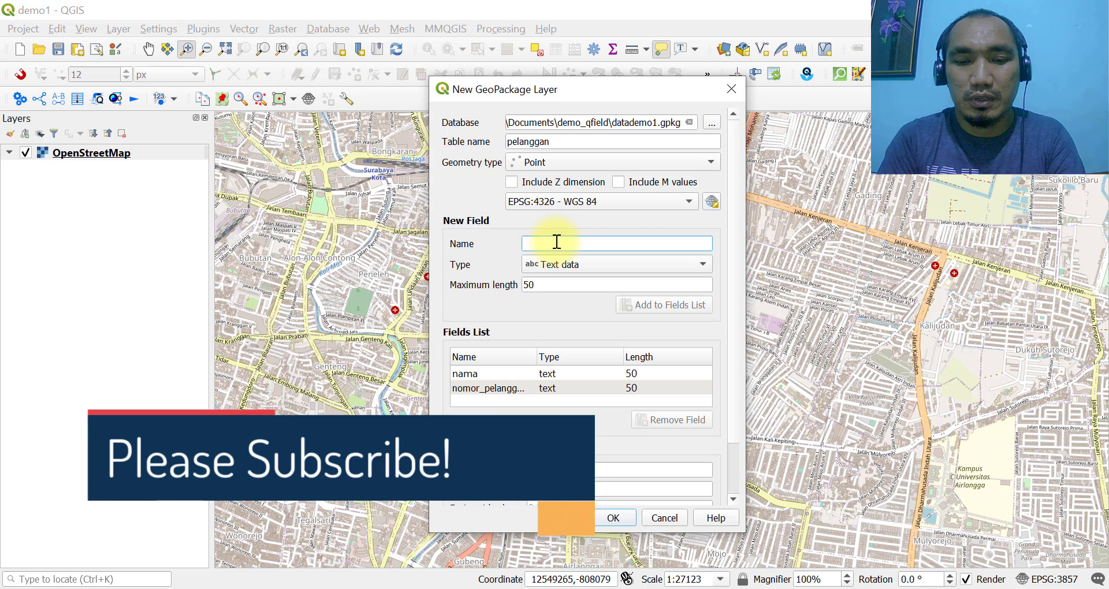
text(th)
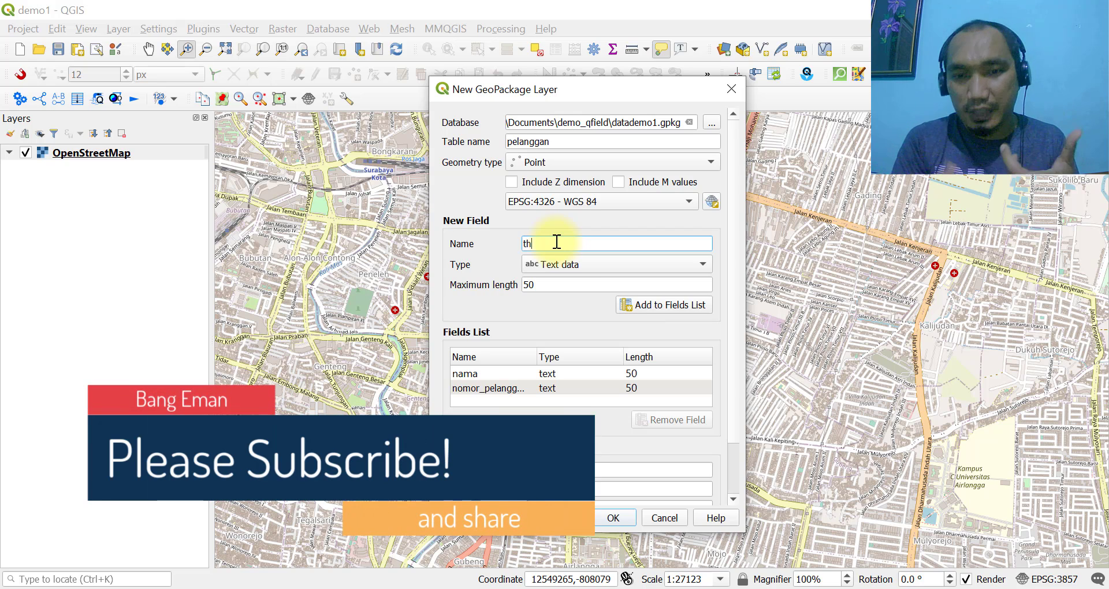
text(n)
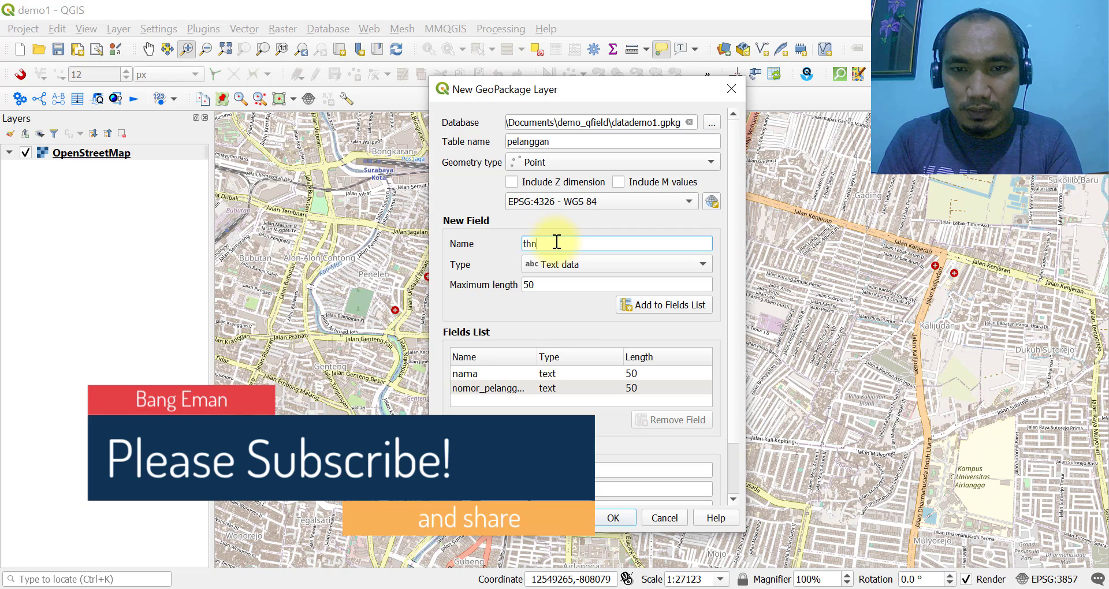
text(_bangunan)
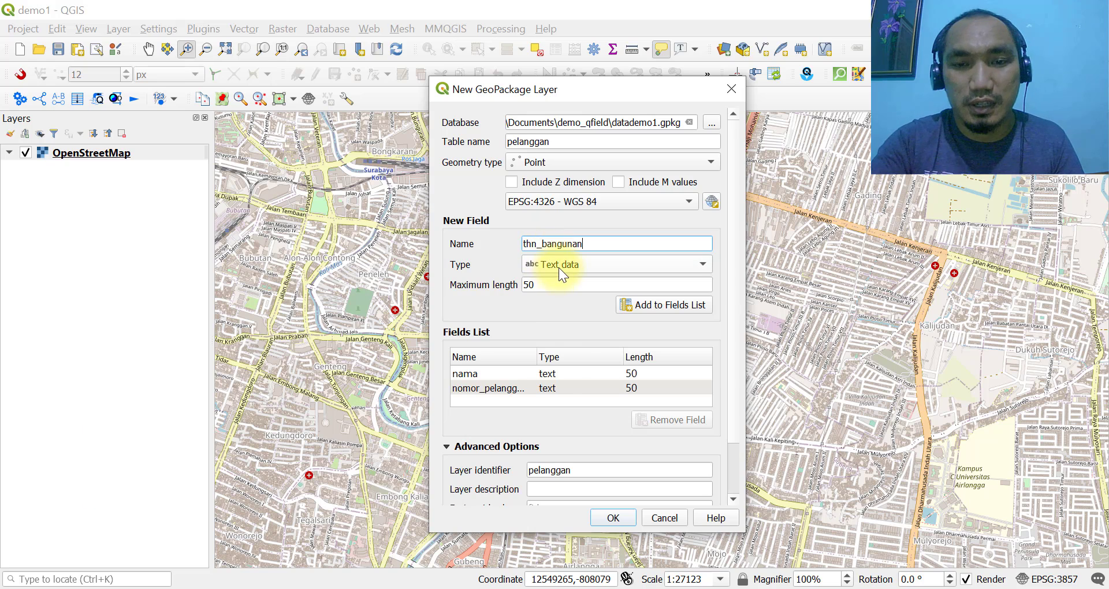
click(559, 266)
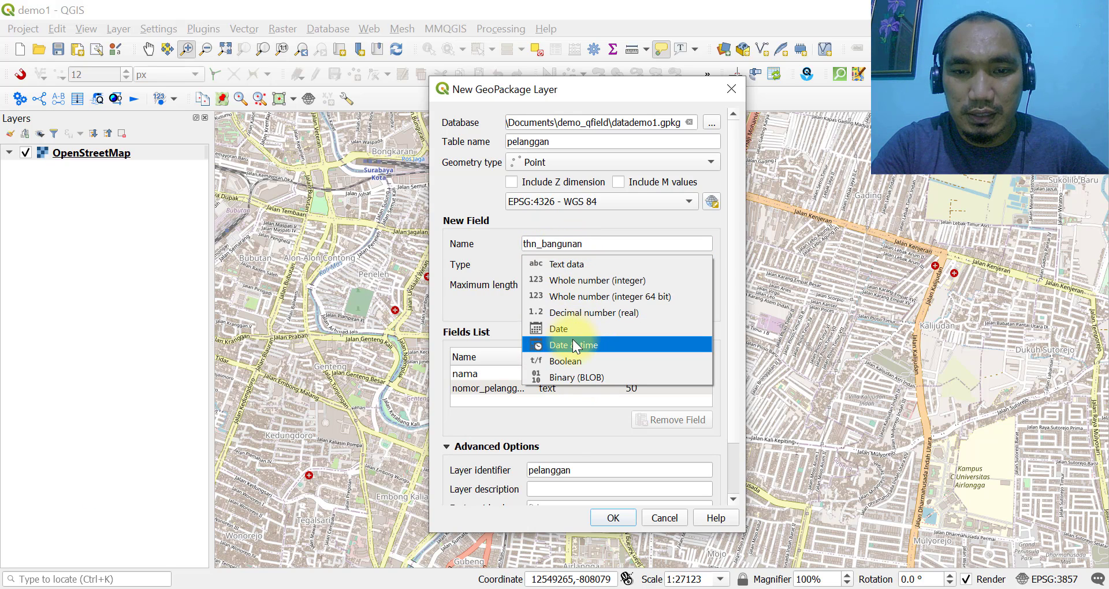
click(584, 283)
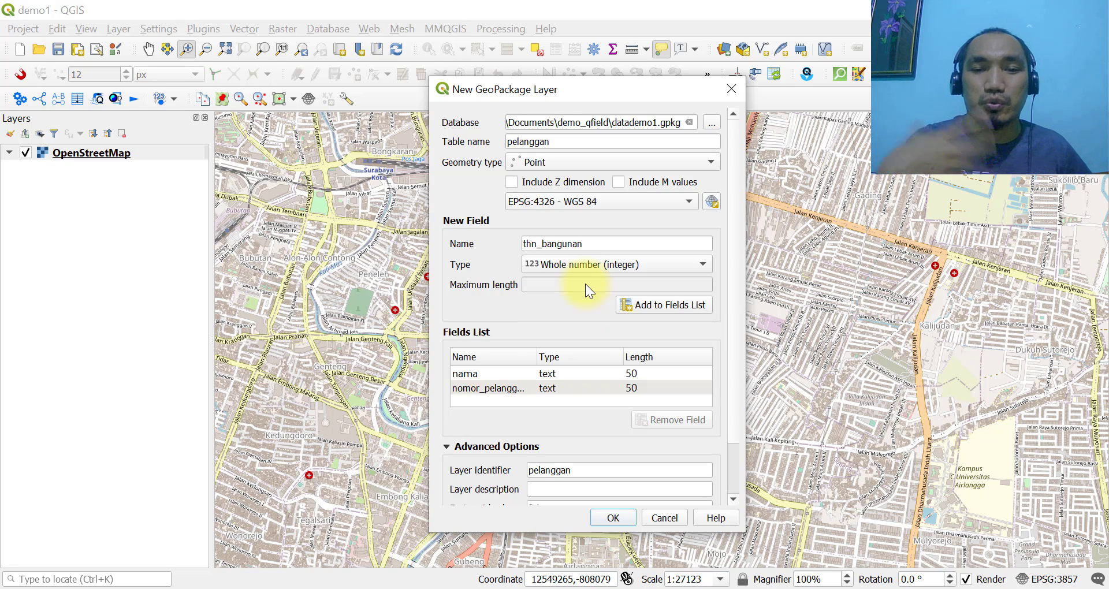
click(639, 301)
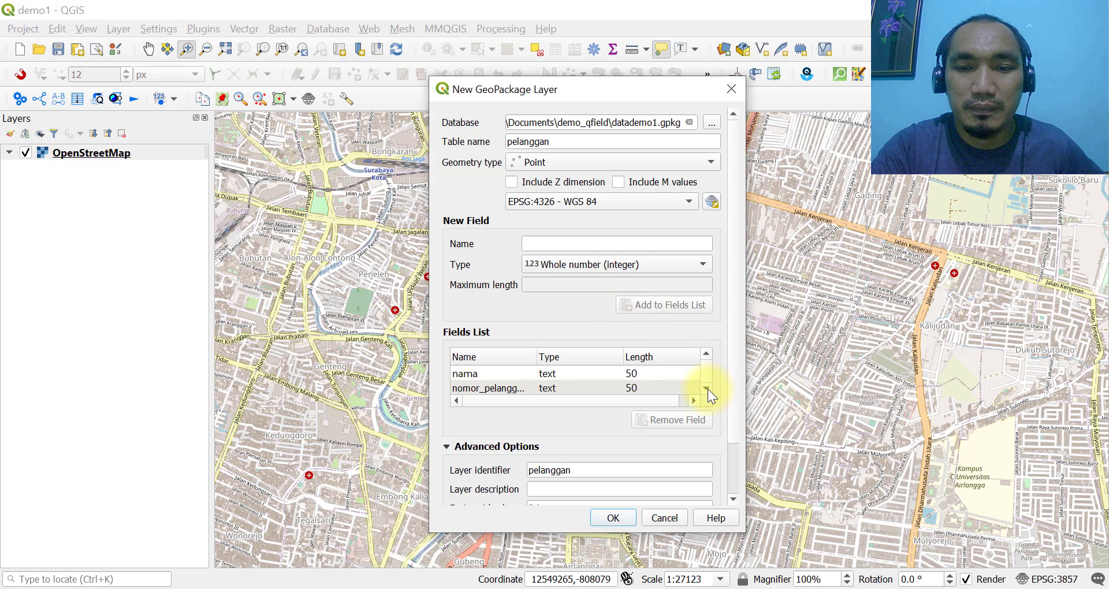
click(706, 388)
Add a field named tgl_survey of type Date to the pelanggan layer's fields
click(569, 243)
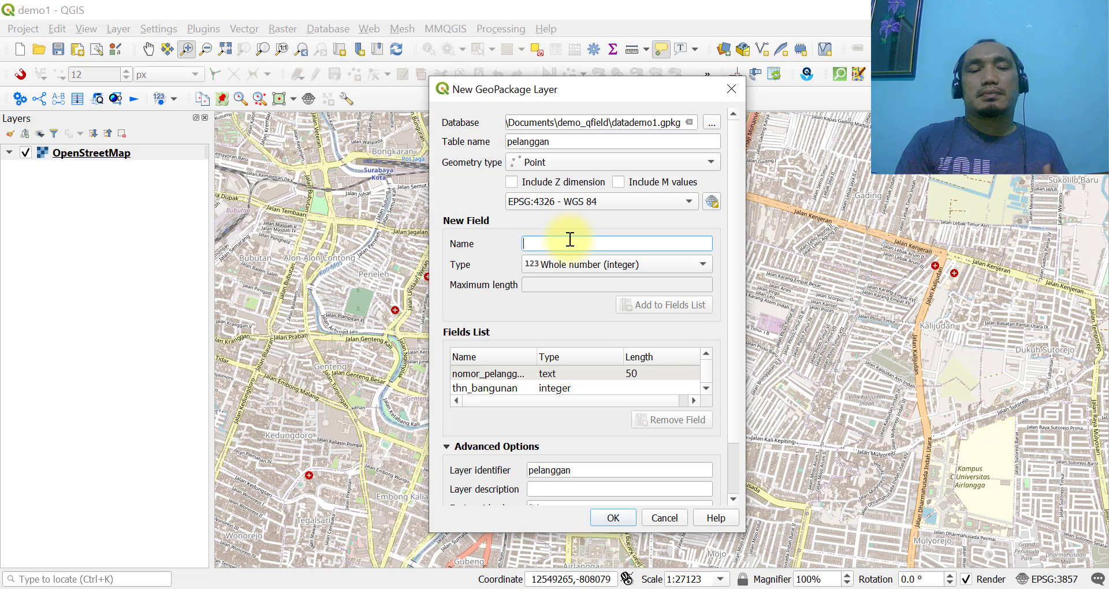
text(t)
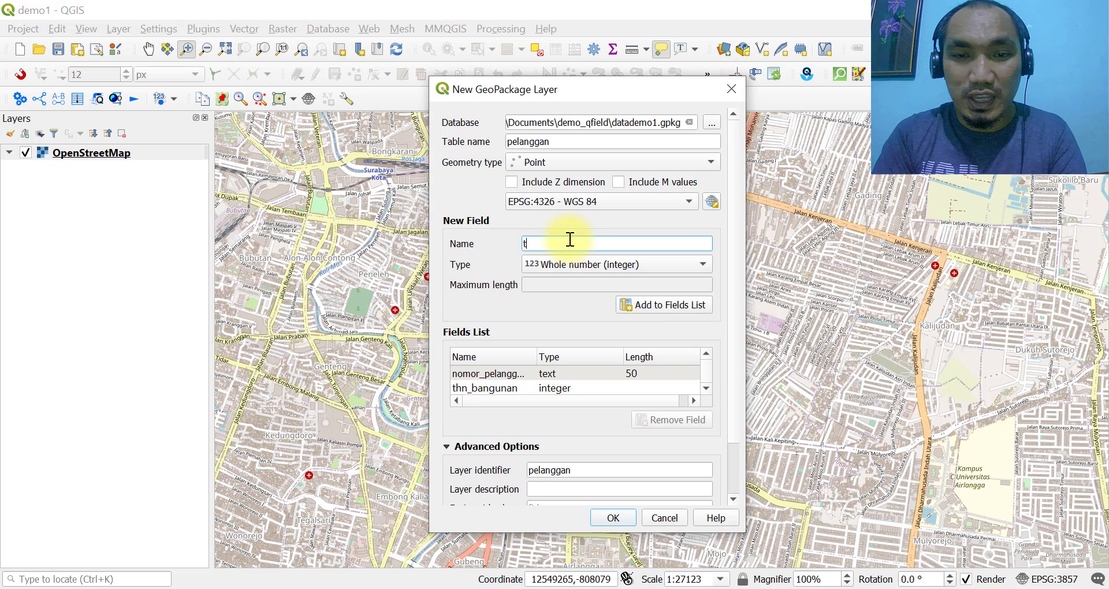
text(gl_survey)
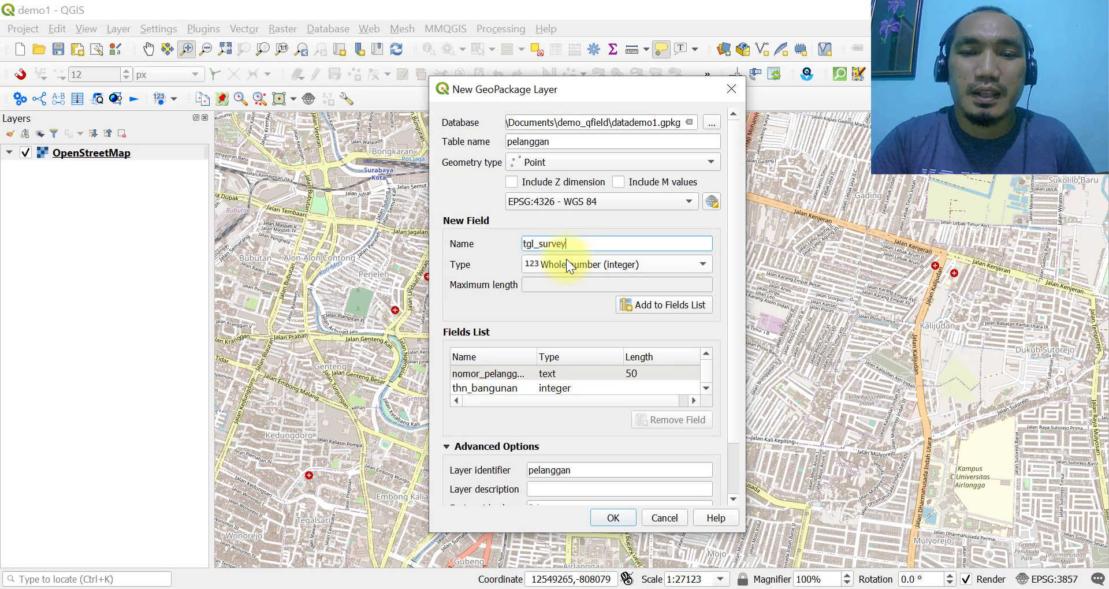
click(573, 266)
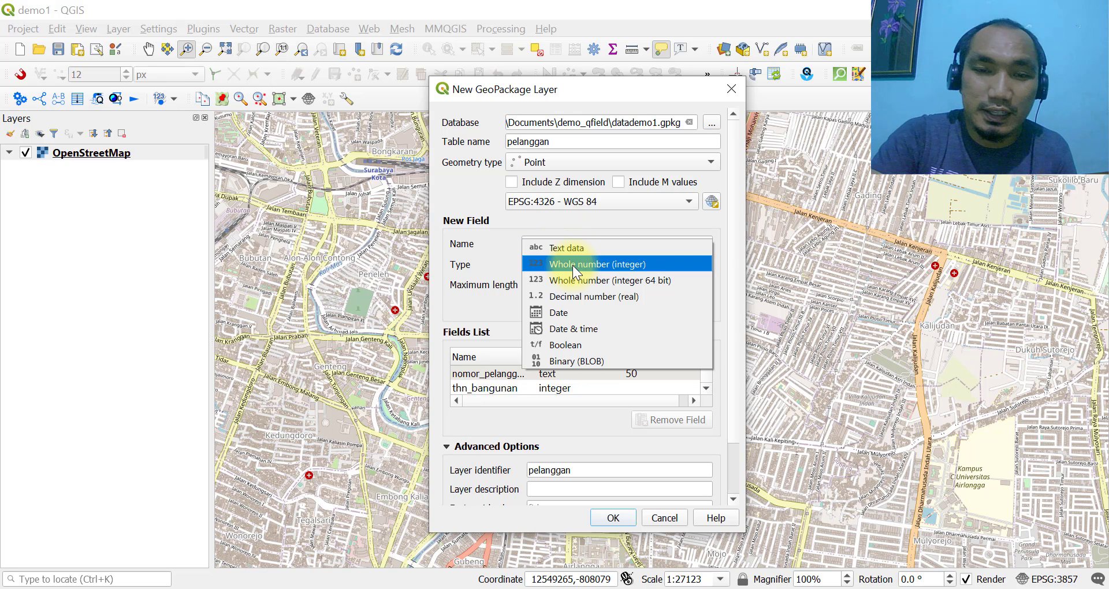
click(572, 307)
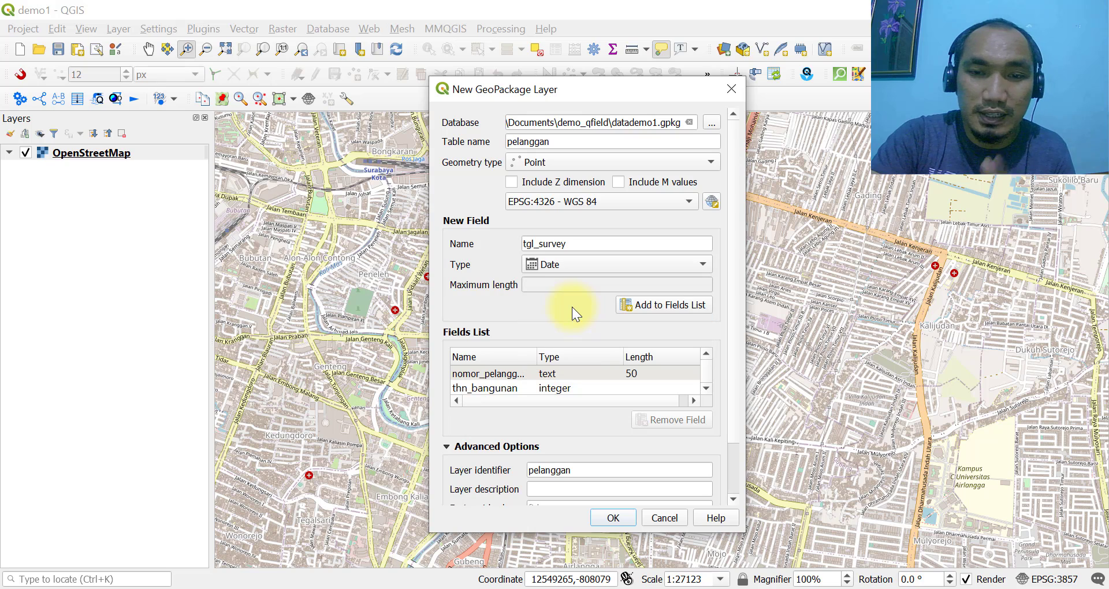
click(670, 305)
click(706, 389)
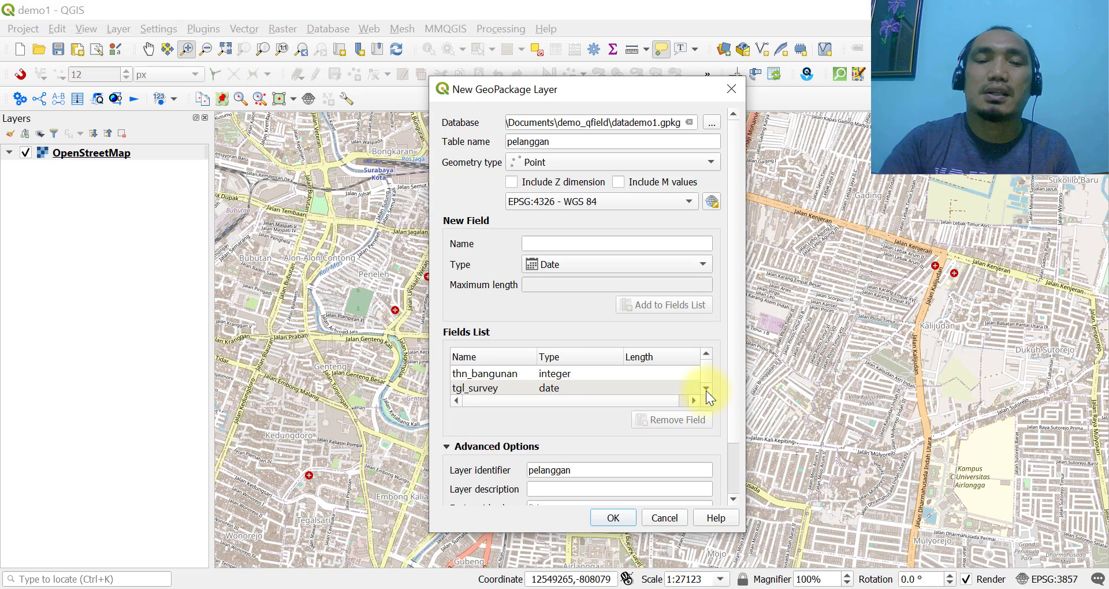
Add a text field named photo with a maximum length of 100 to the pelanggan layer and review the fields list
click(605, 242)
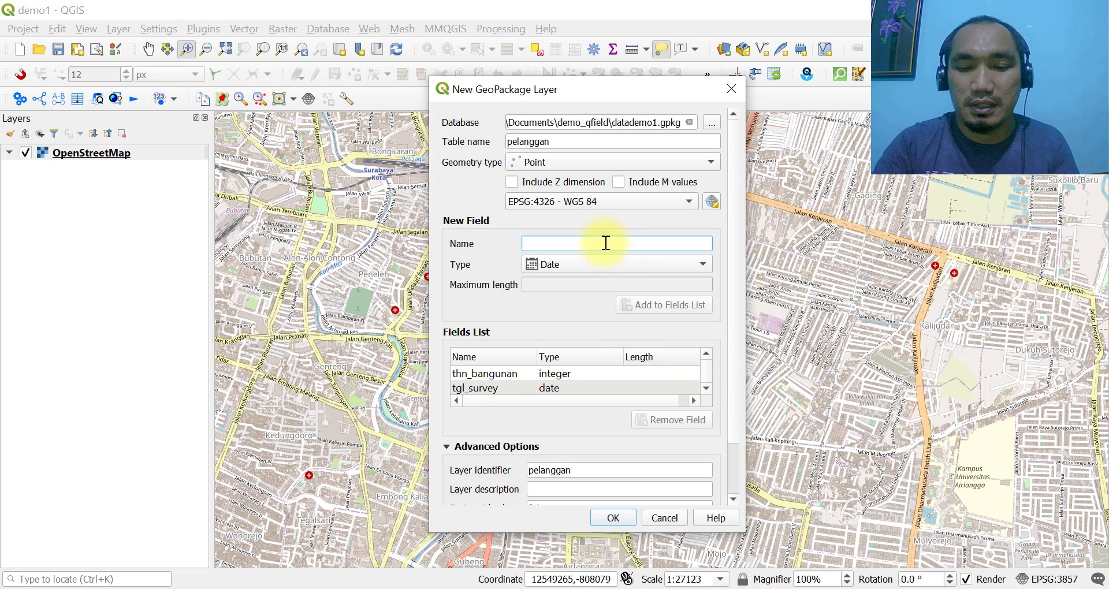
text(photo)
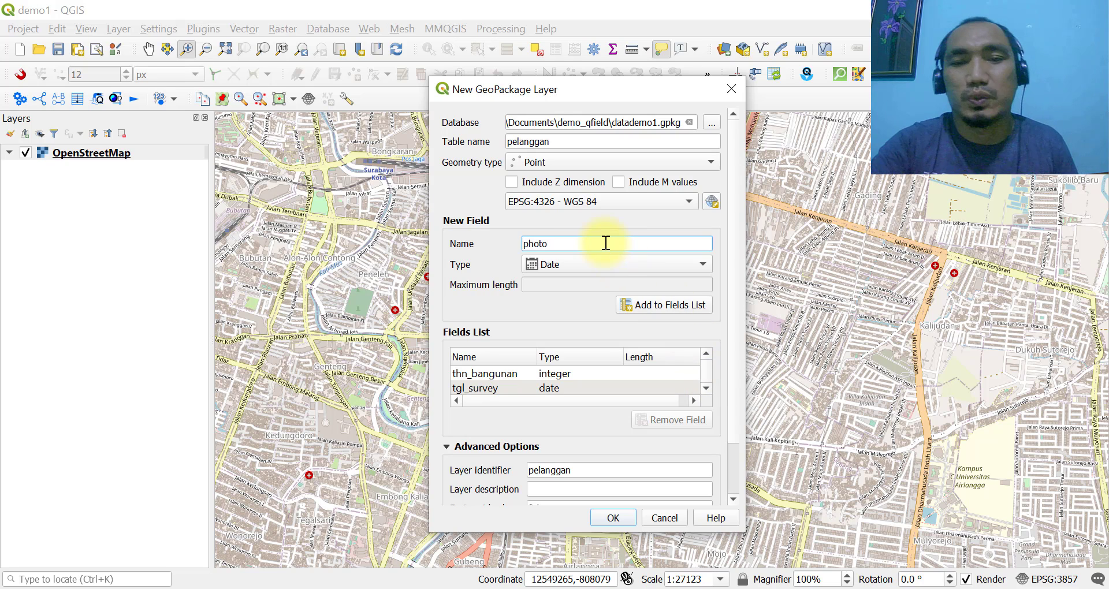
click(613, 259)
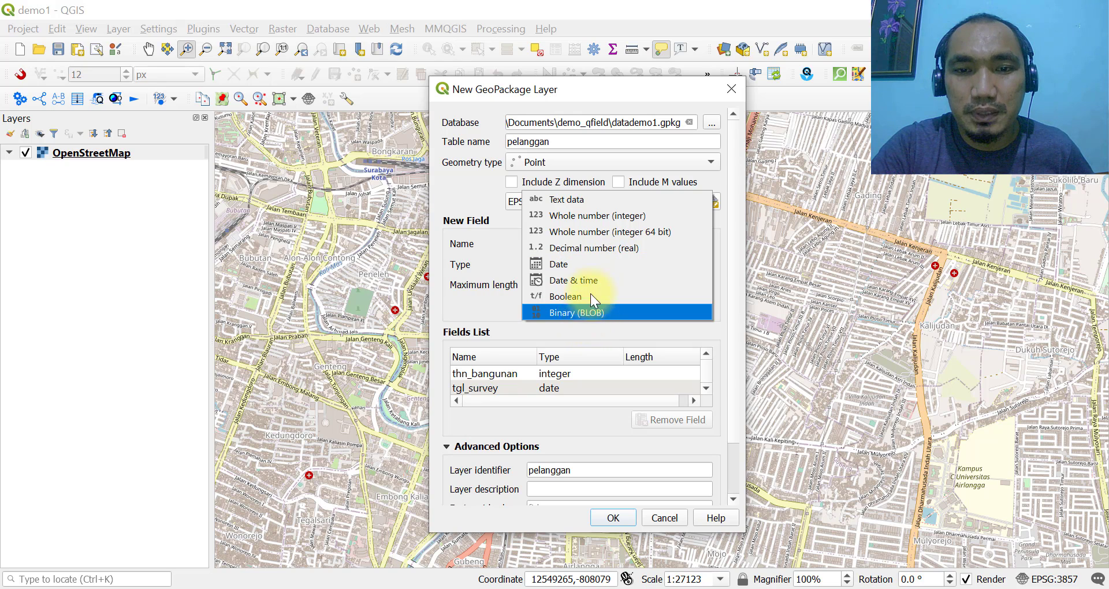
click(568, 196)
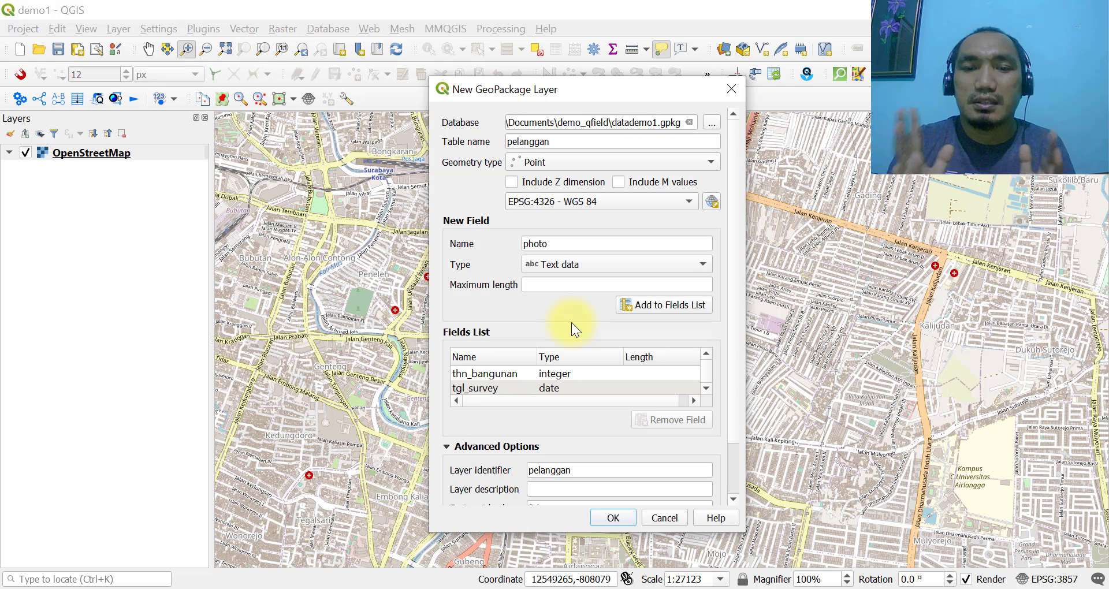
click(564, 284)
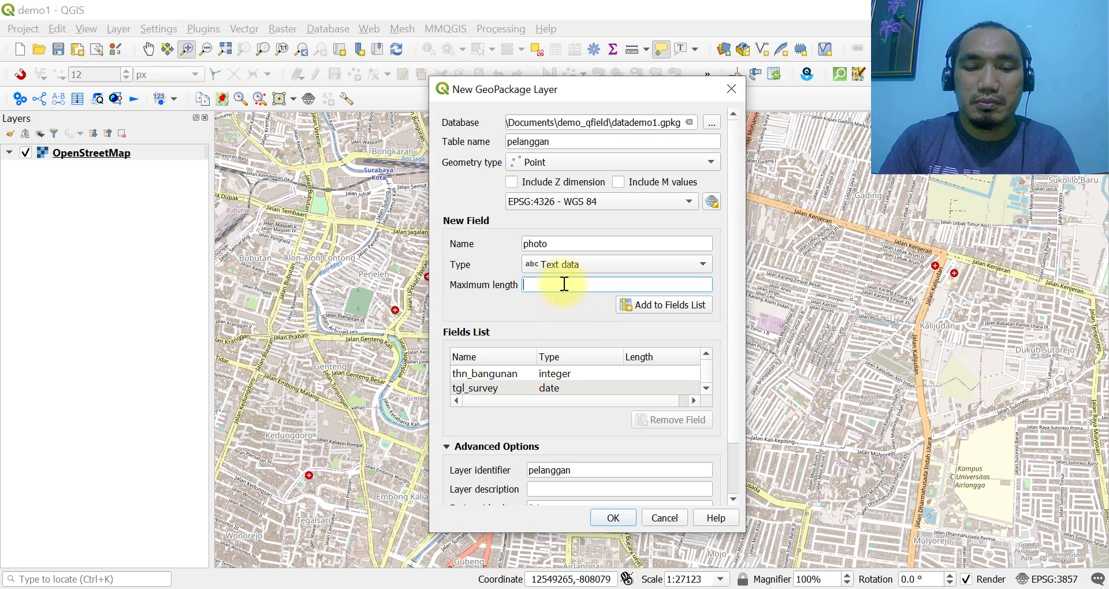
text(100)
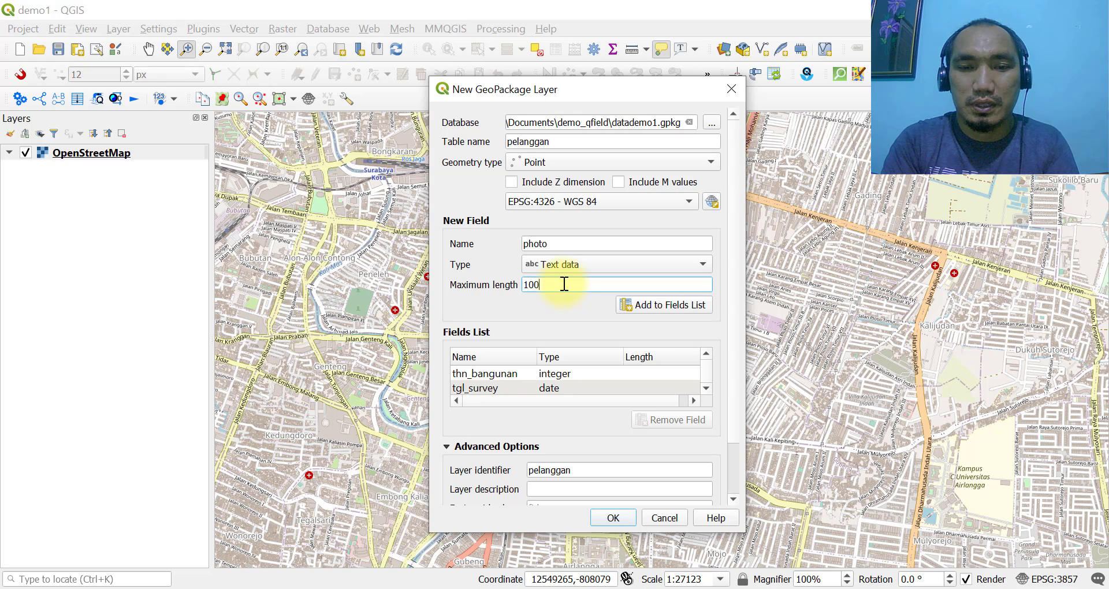
click(652, 306)
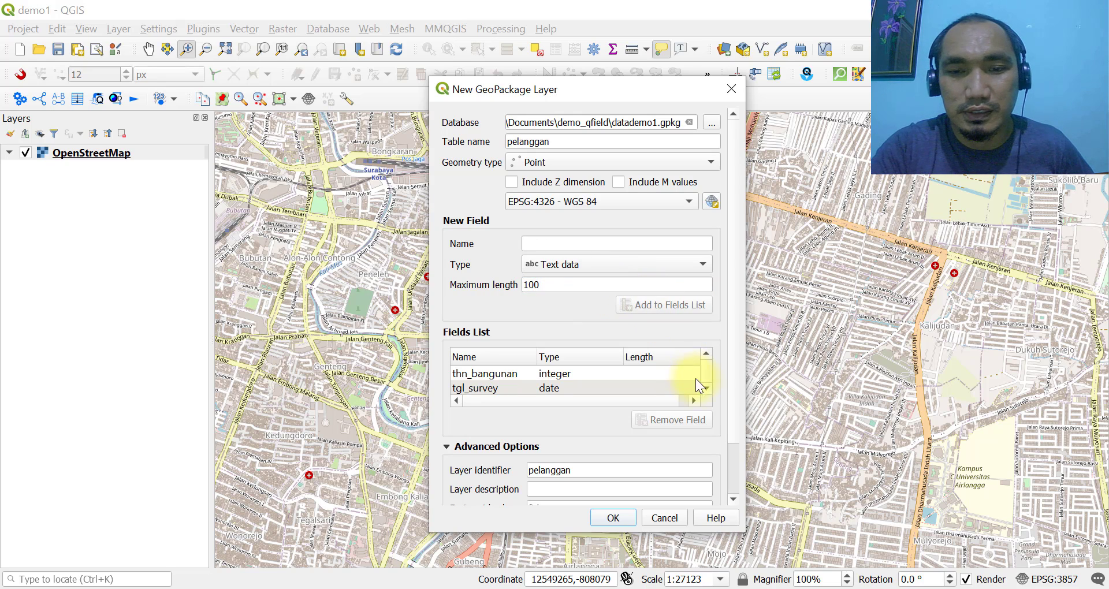
click(706, 393)
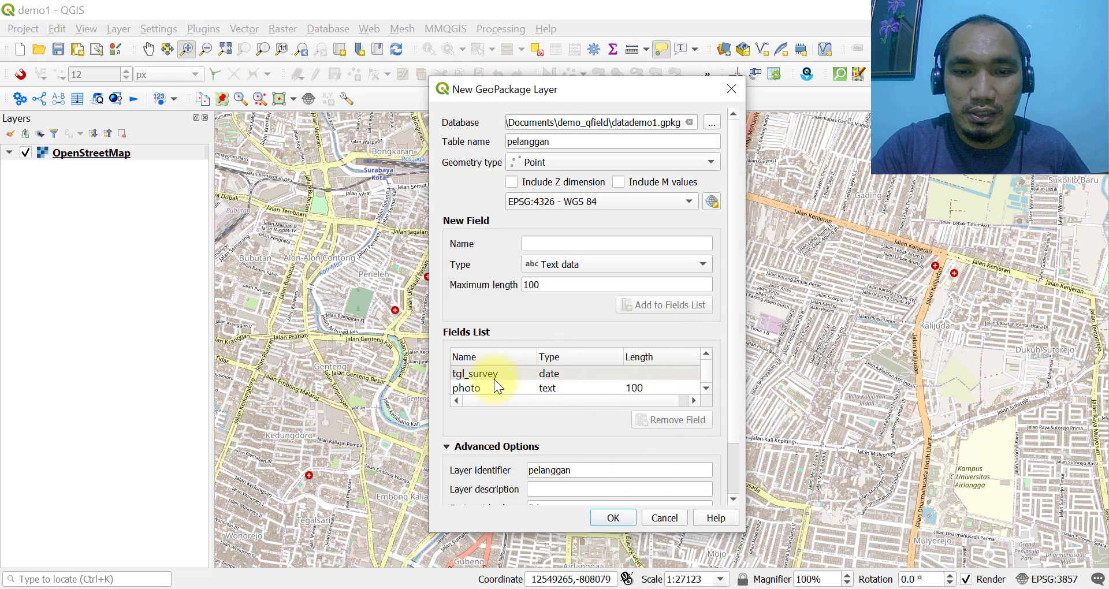
scroll(504, 377, up, 3)
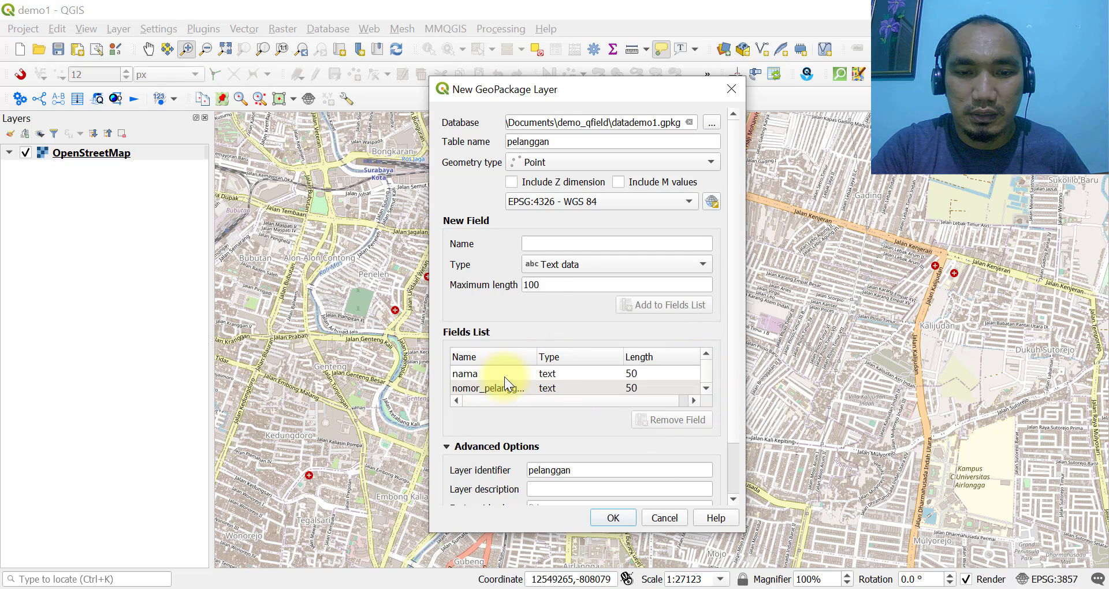
click(467, 373)
scroll(481, 381, down, 3)
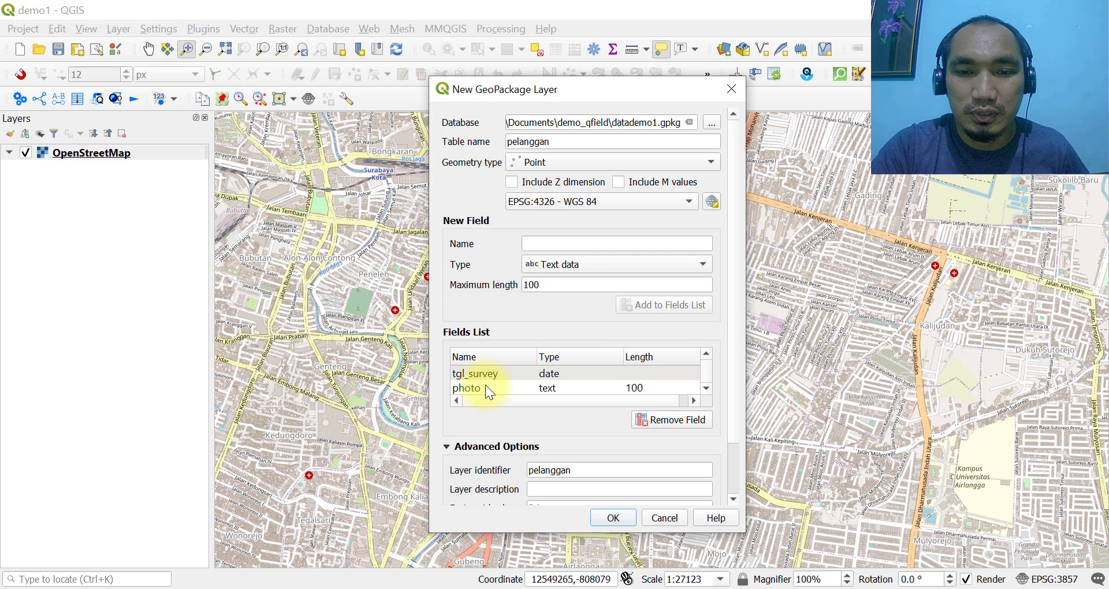
click(485, 387)
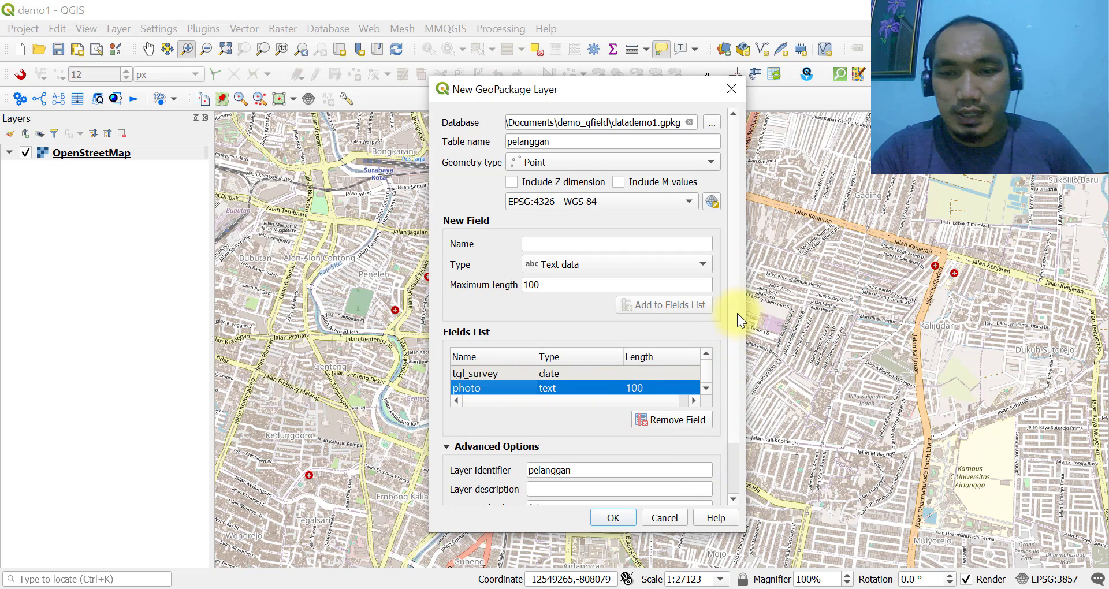
Rename the new layer's geometry column to geom in the advanced options
drag(737, 313, 737, 403)
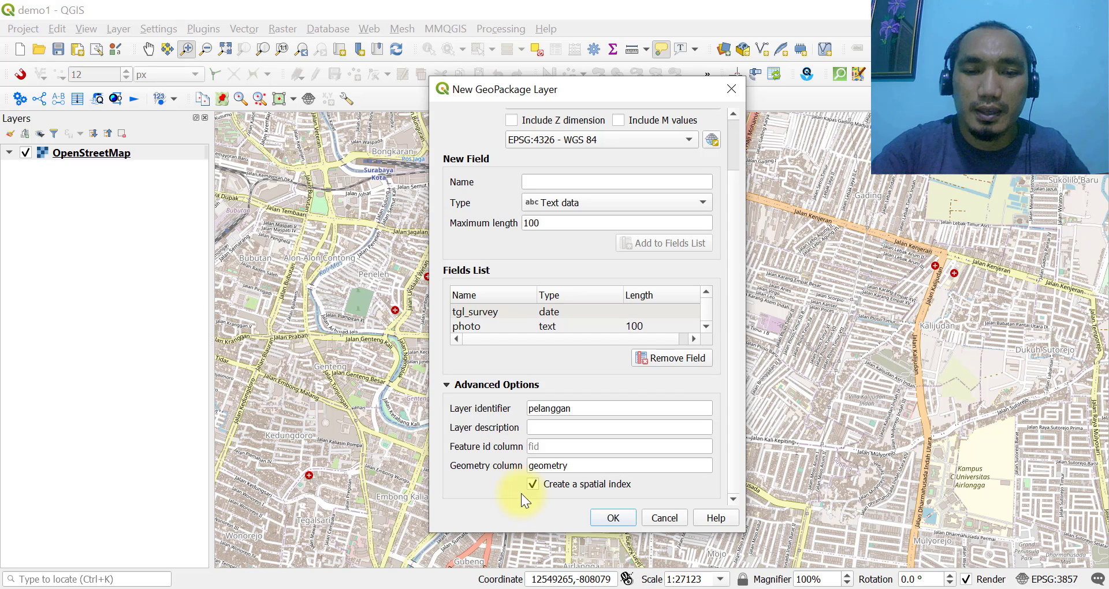
click(609, 463)
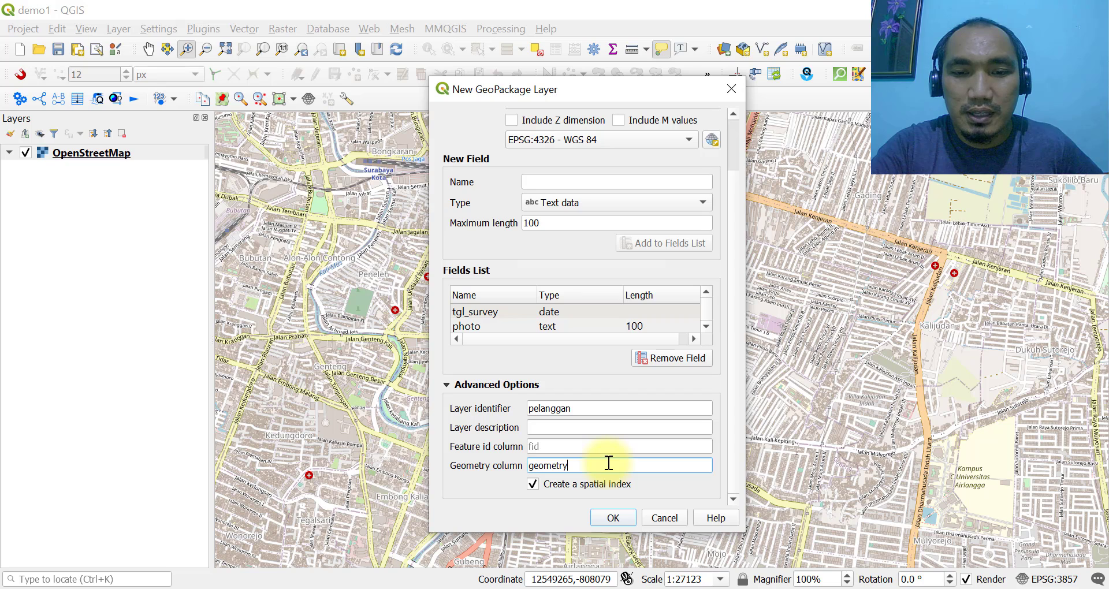
drag(609, 464, 483, 464)
text(geom)
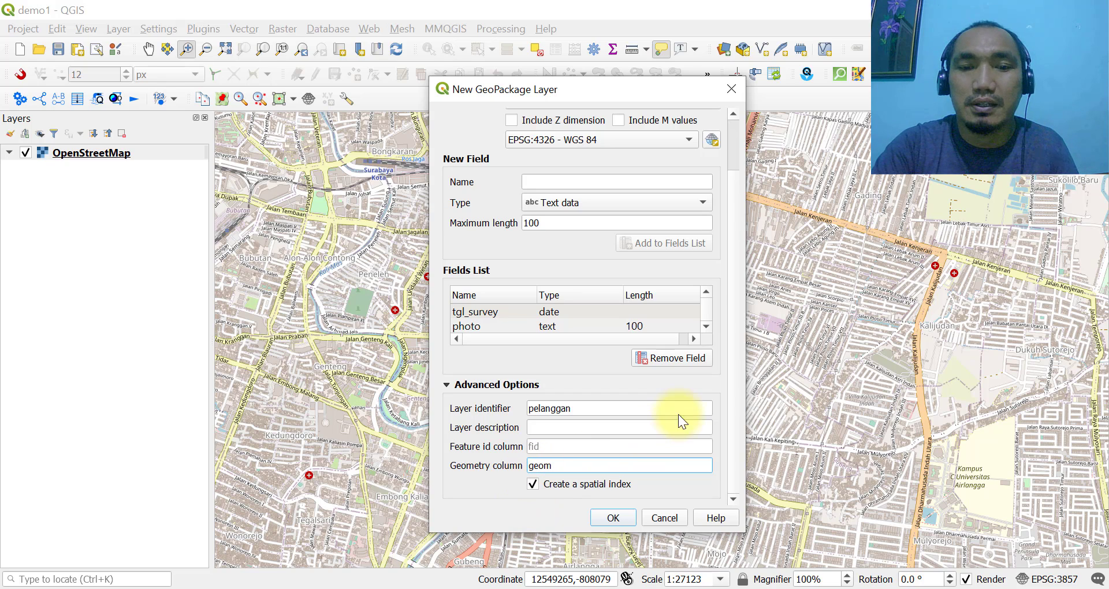
click(734, 333)
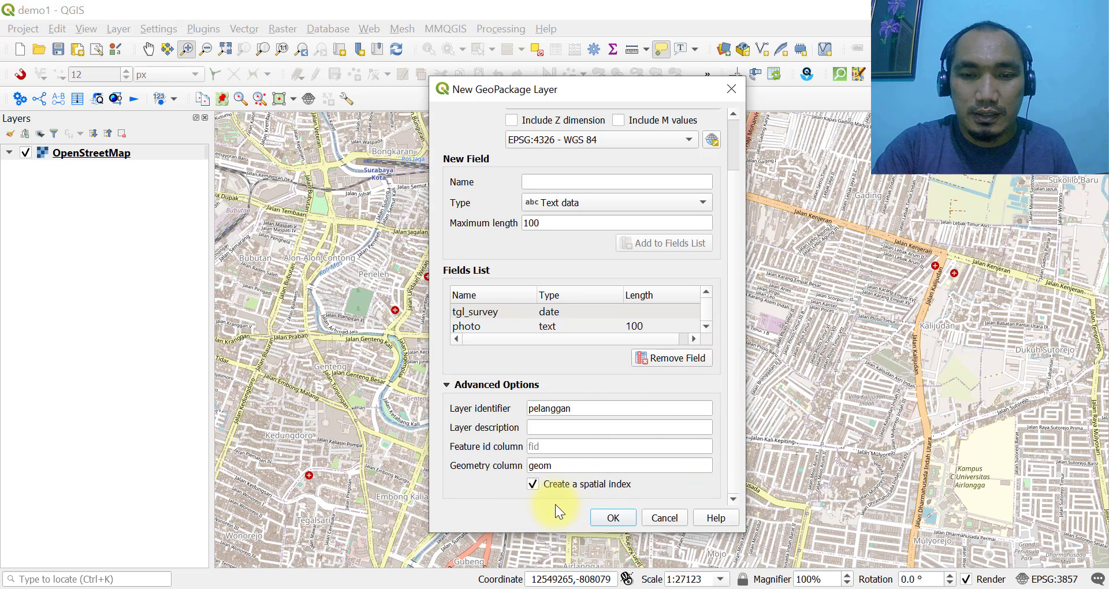
Create the pelanggan layer with these settings and save the project
click(614, 518)
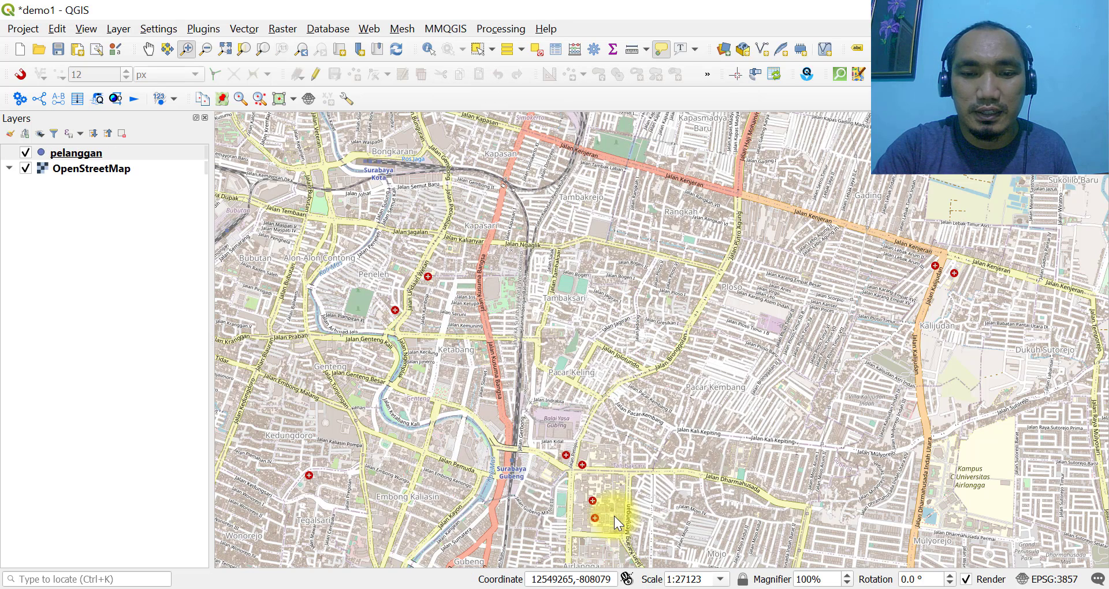
click(96, 155)
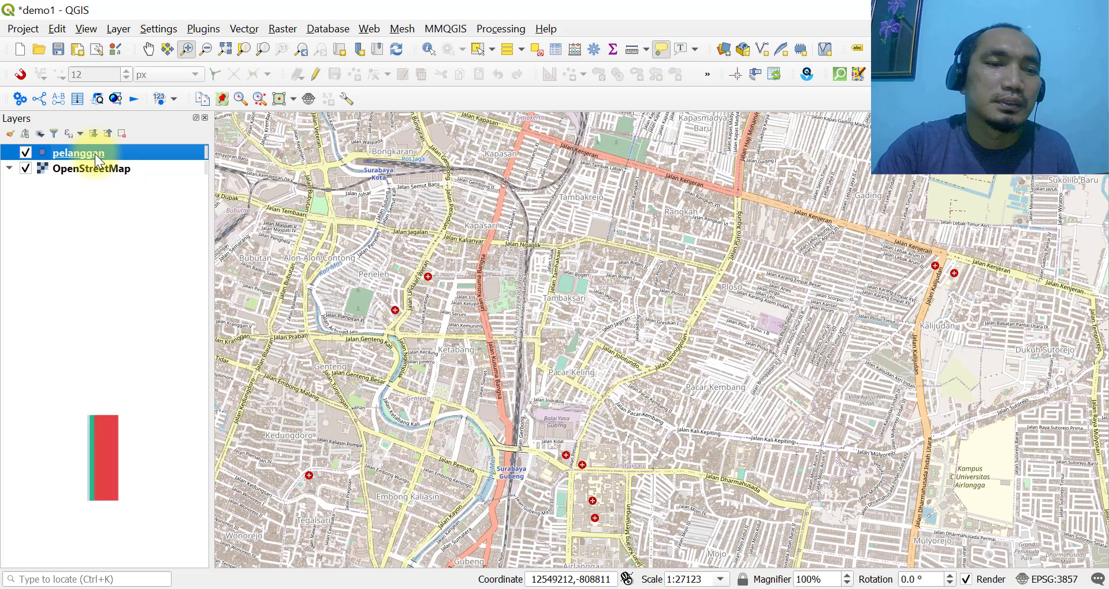
click(58, 47)
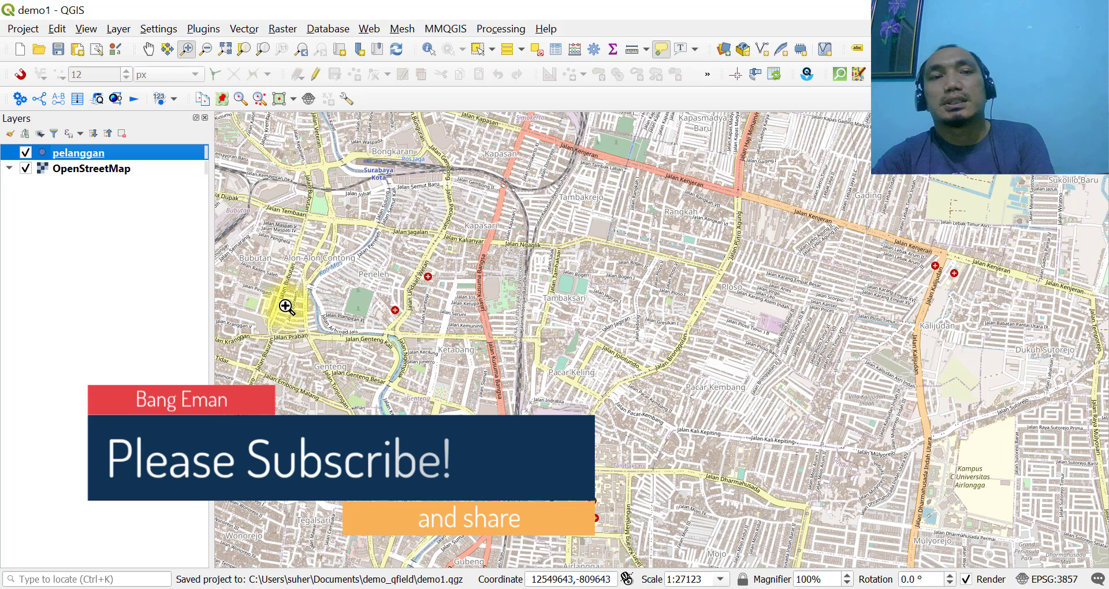
Set the display name of the pelanggan layer to the nama field in its layer properties
right_click(125, 151)
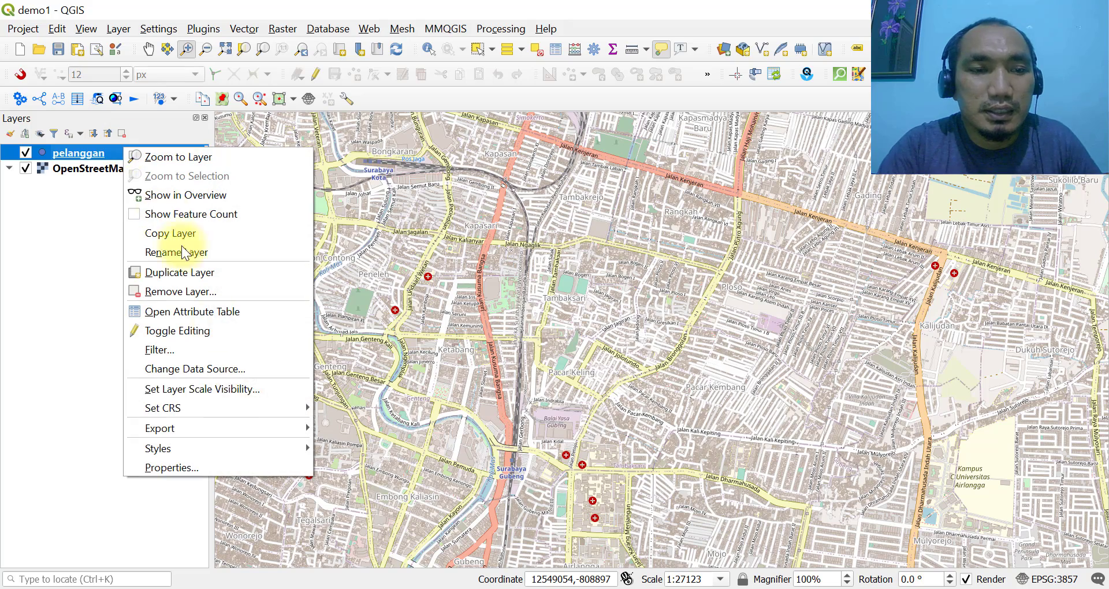
click(216, 469)
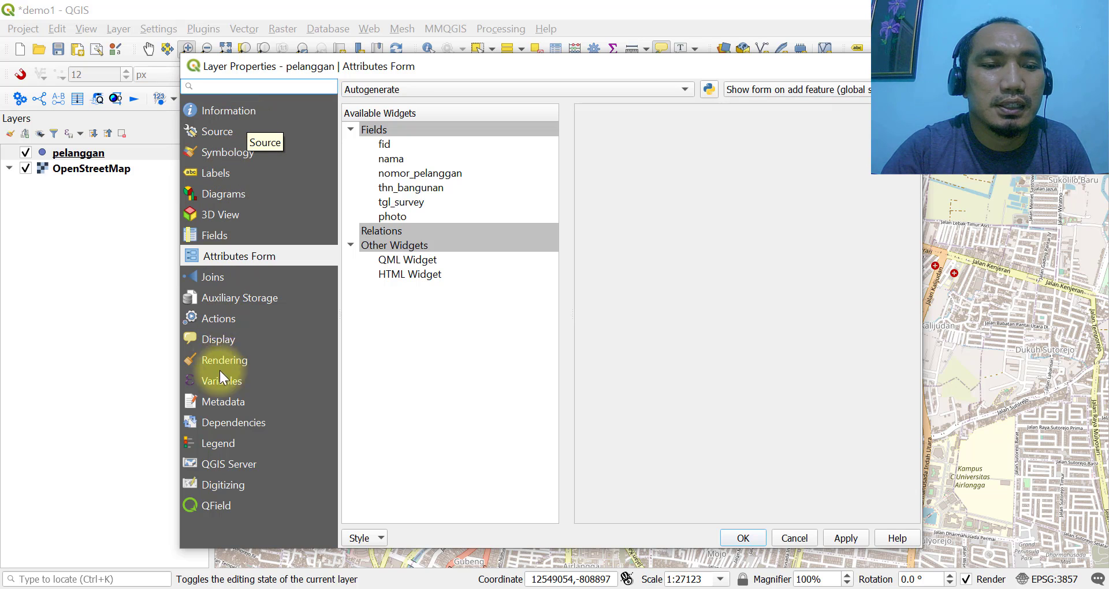
click(220, 340)
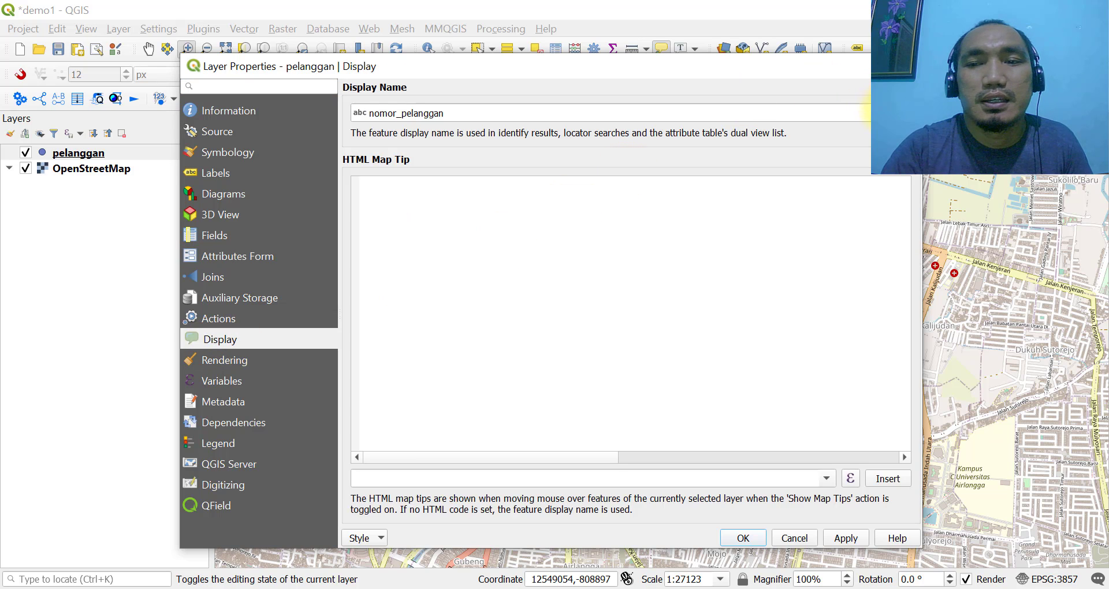
click(863, 113)
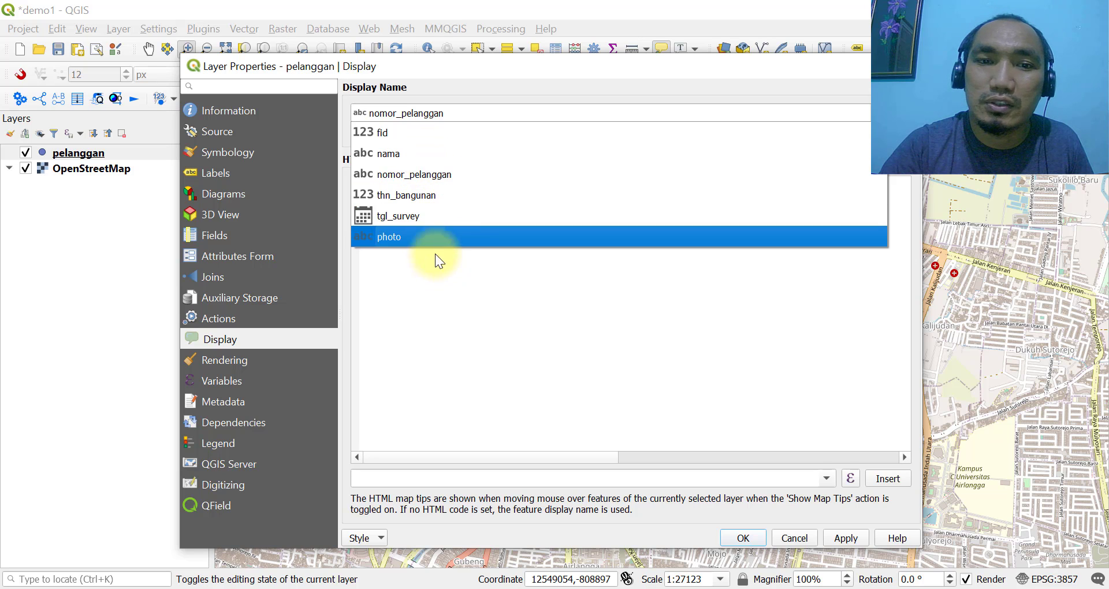
click(410, 153)
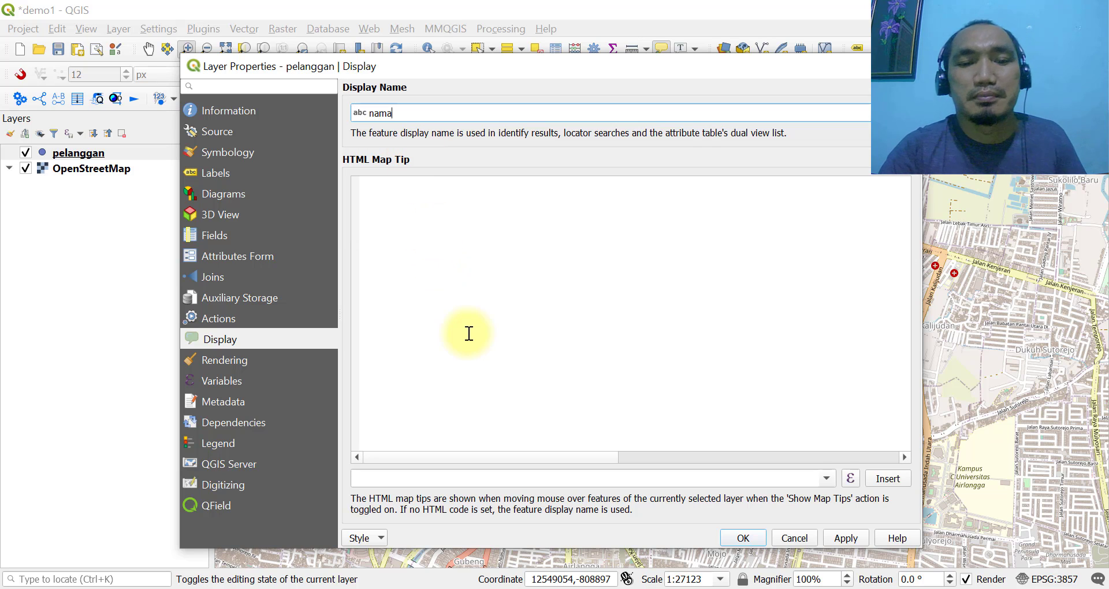
Insert the nama field expression into the pelanggan layer's HTML map tip and apply the display settings
click(458, 265)
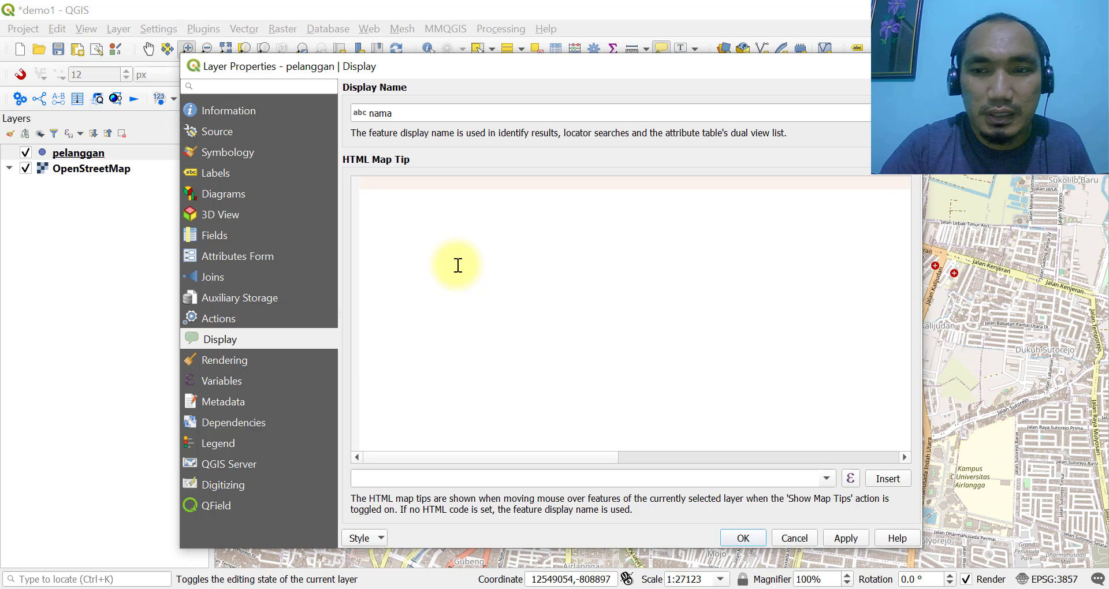
click(827, 478)
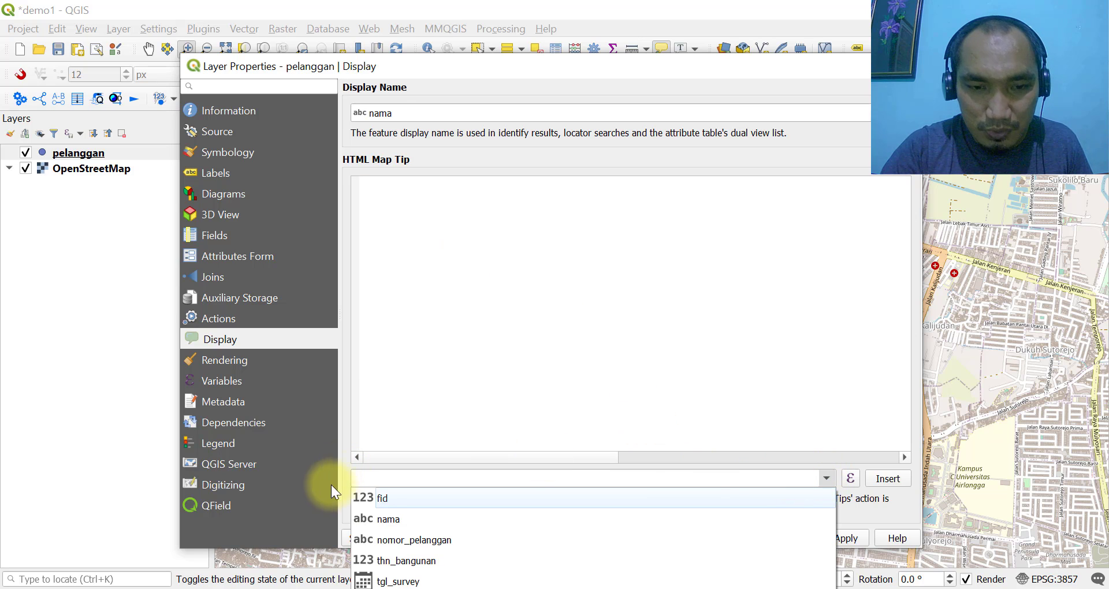
click(400, 520)
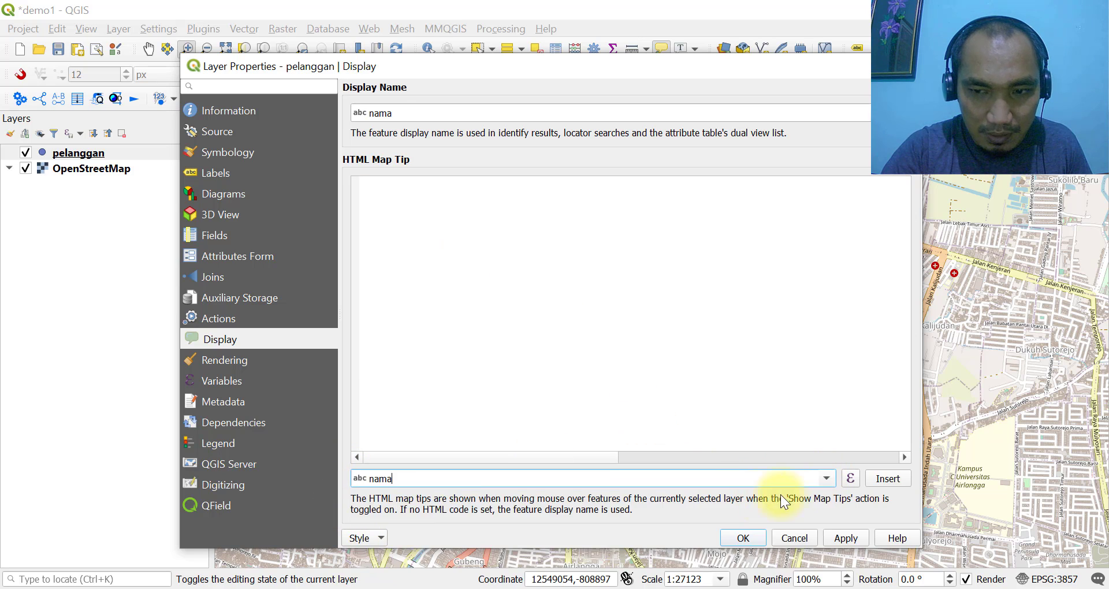
click(887, 479)
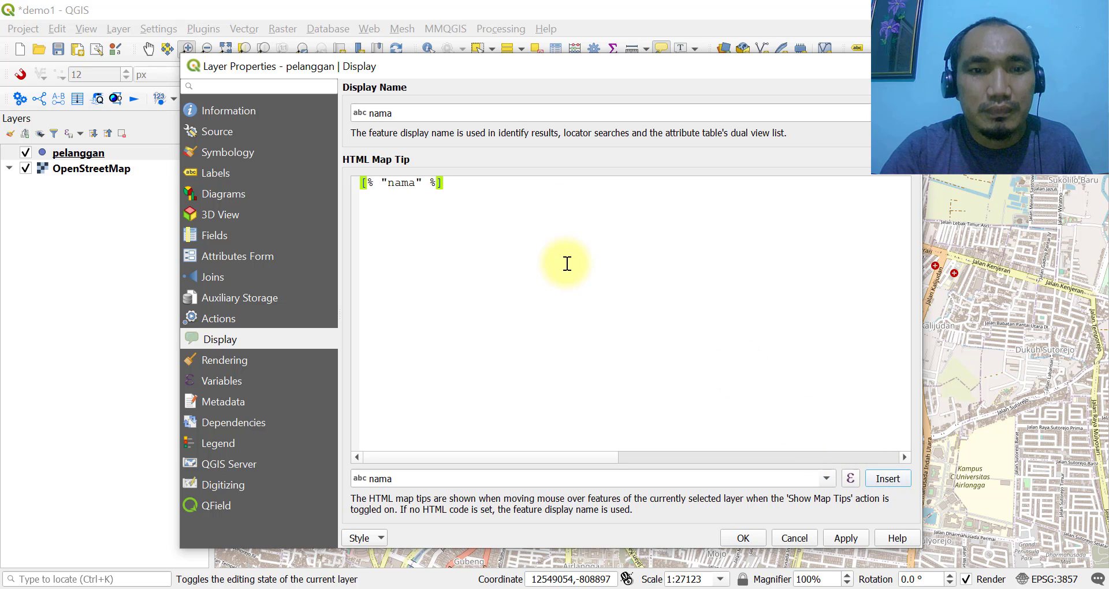
click(845, 537)
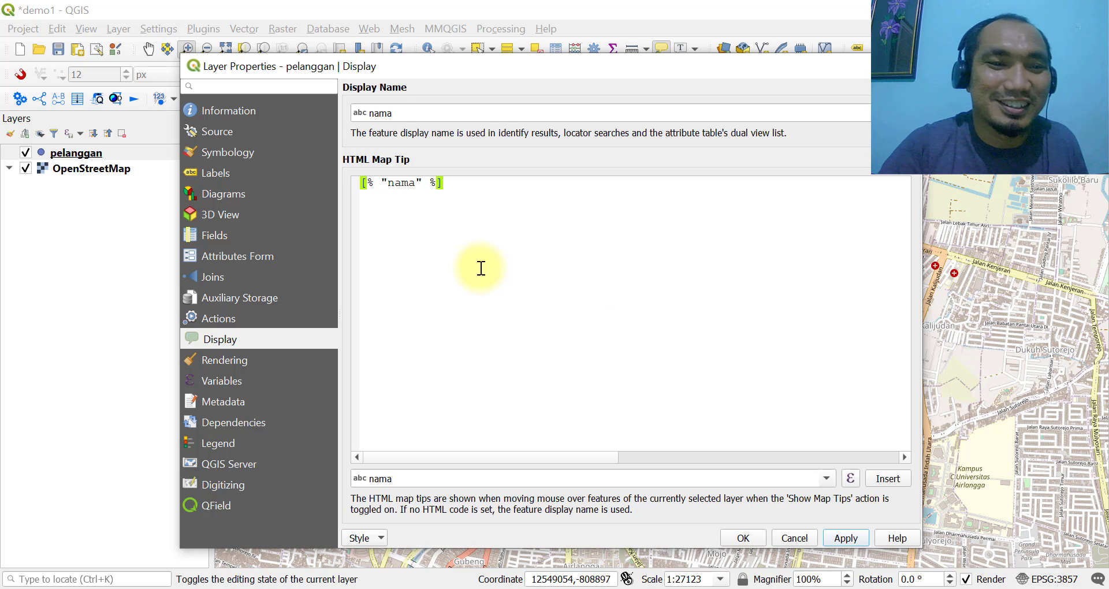
In the pelanggan layer's attribute form, make the fid field non-editable and give it the alias ID
click(244, 255)
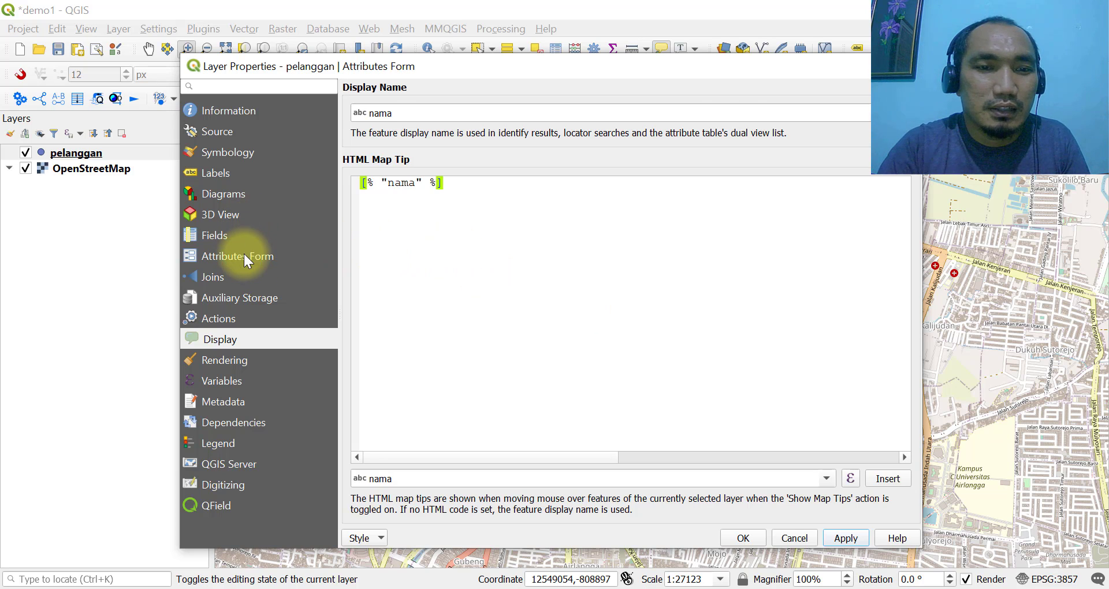
click(384, 144)
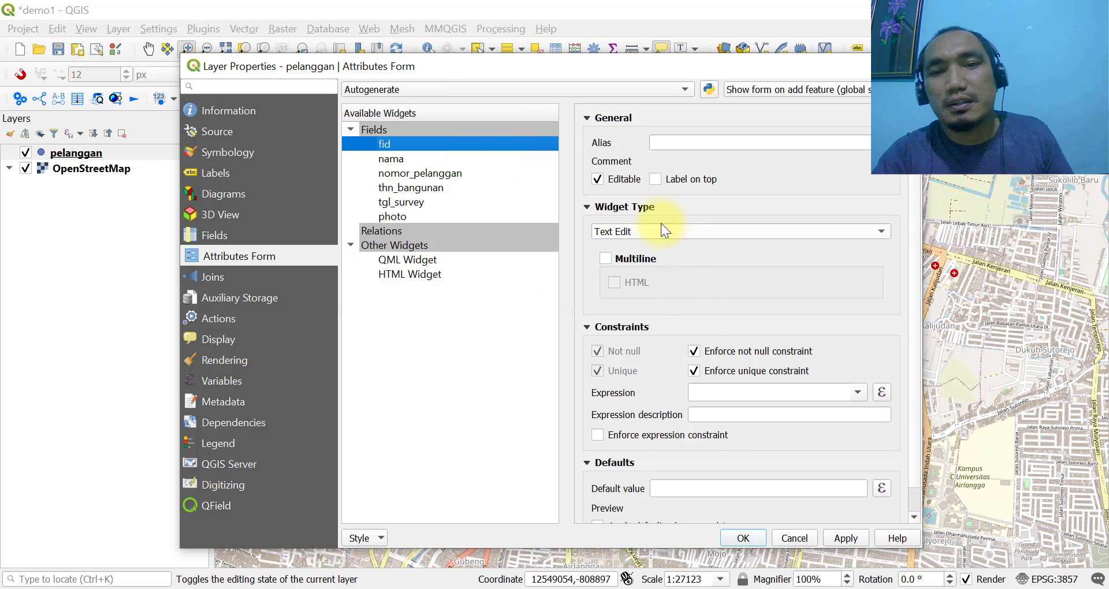
click(632, 181)
click(711, 142)
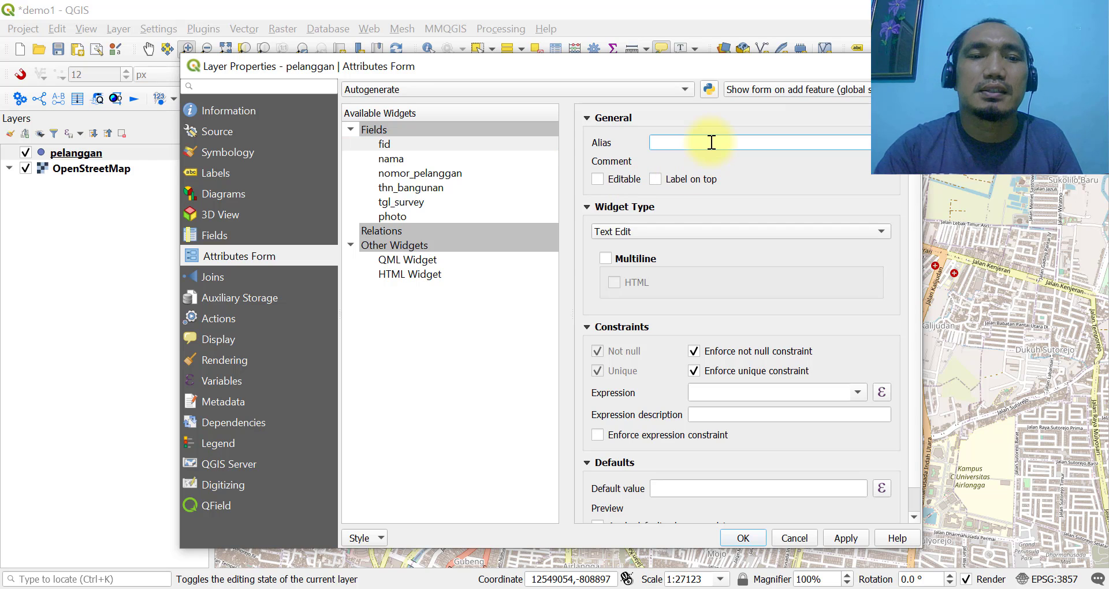
text(I)
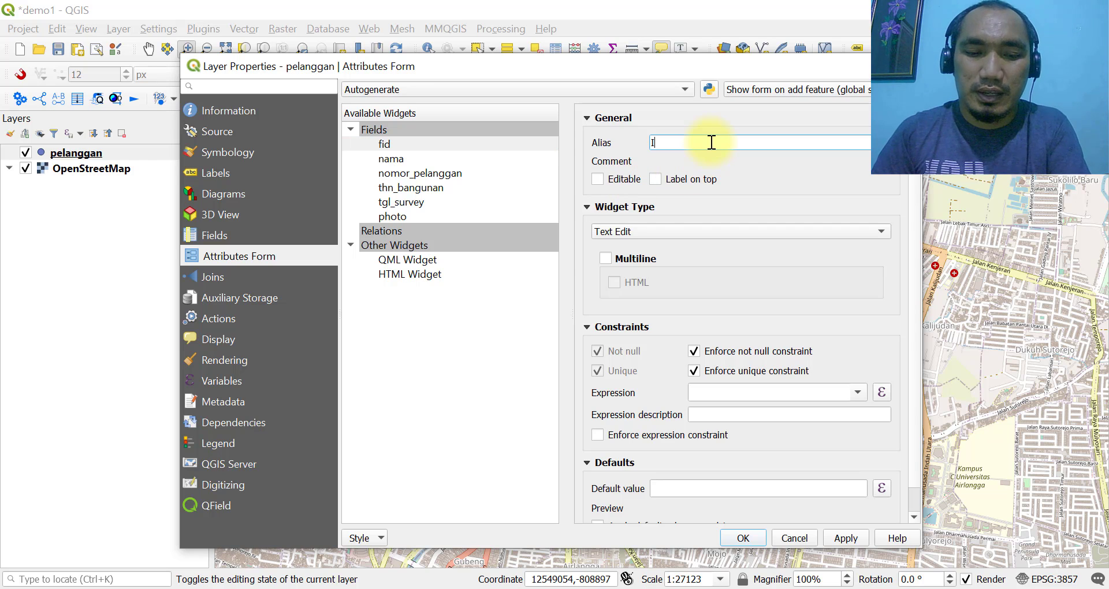
text(D)
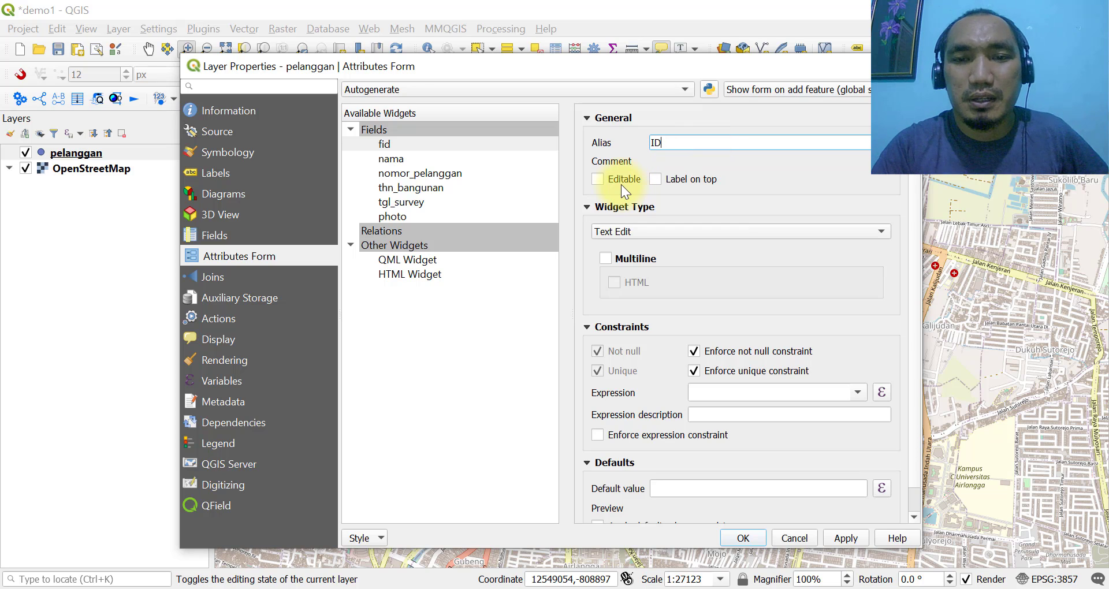
Turn off enforcement of the not null and unique constraints for the fid field
scroll(916, 272, down, 1)
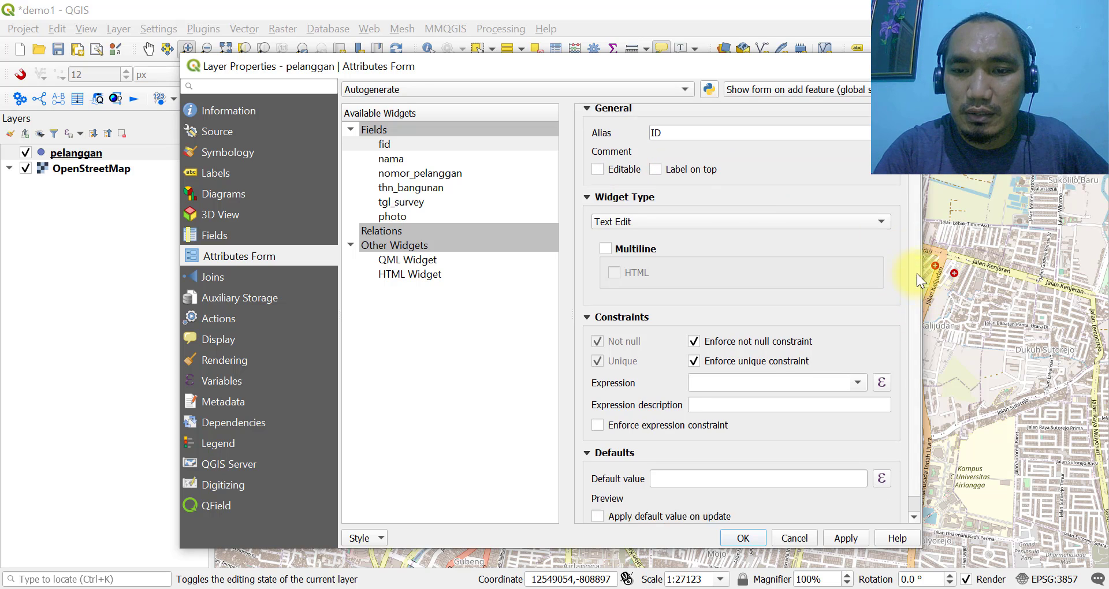
scroll(917, 273, down, 2)
click(731, 326)
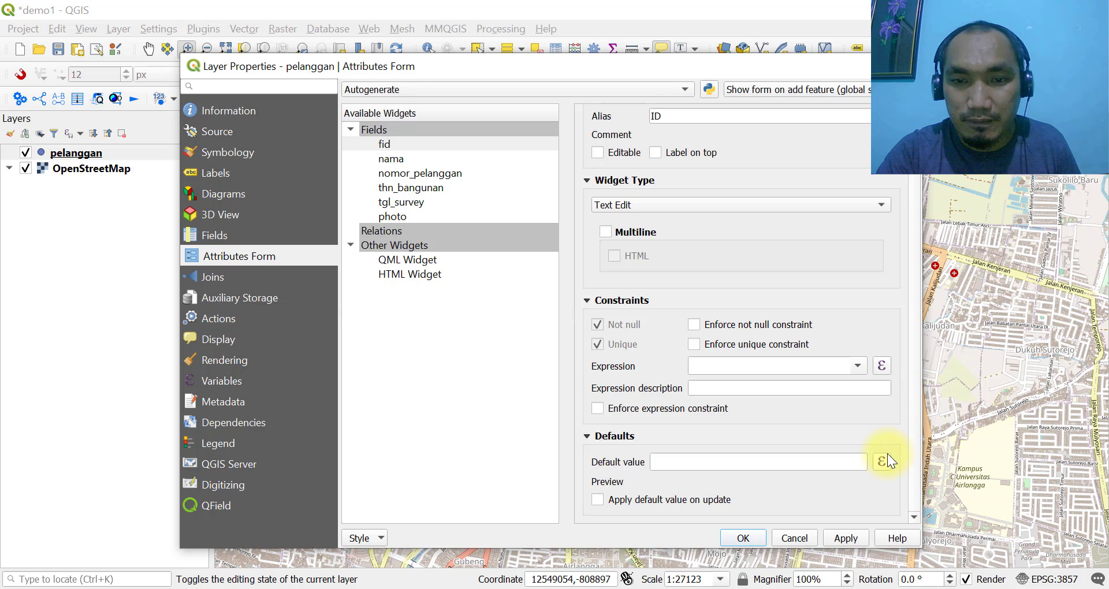
click(786, 463)
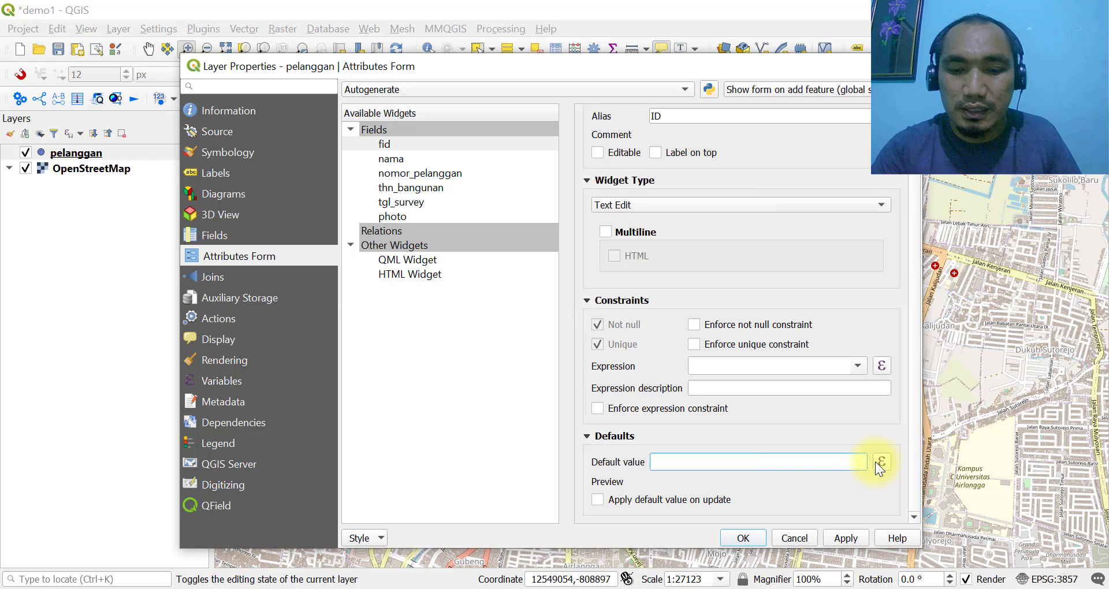
text(maximum)
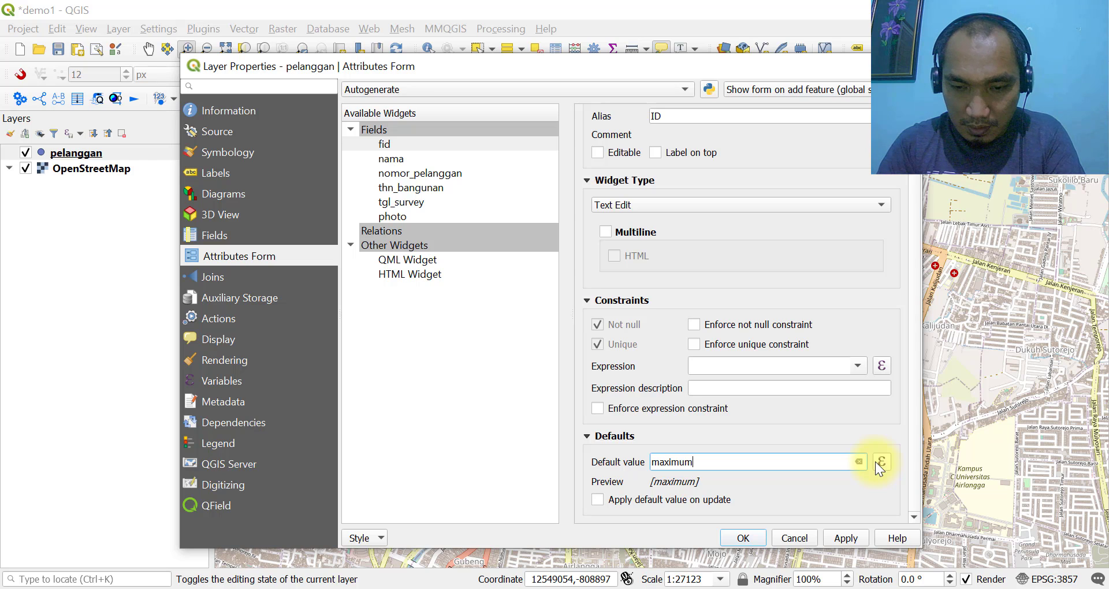
text(()
key(BackSpace)
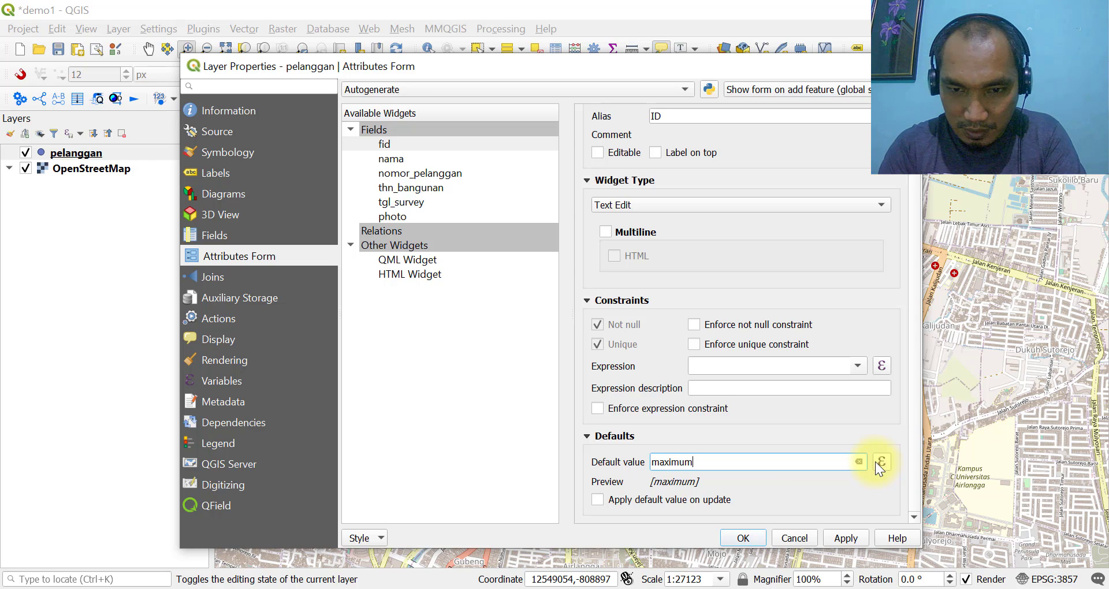
text(()
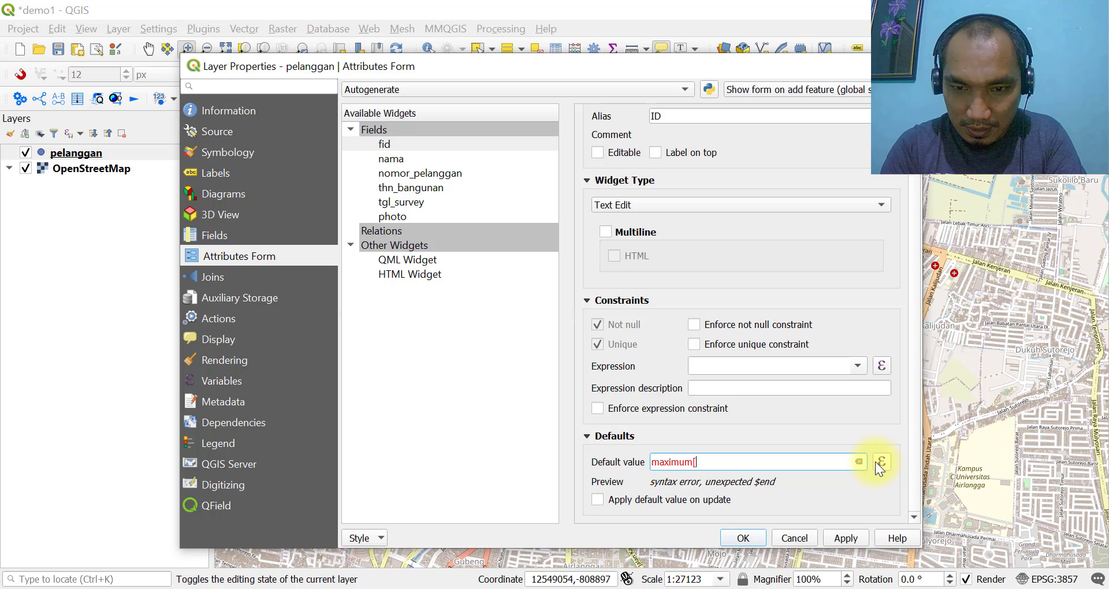
key(BackSpace)
key(BackSpace)
key(BackSpace)
key(BackSpace)
key(BackSpace)
key(BackSpace)
key(BackSpace)
key(BackSpace)
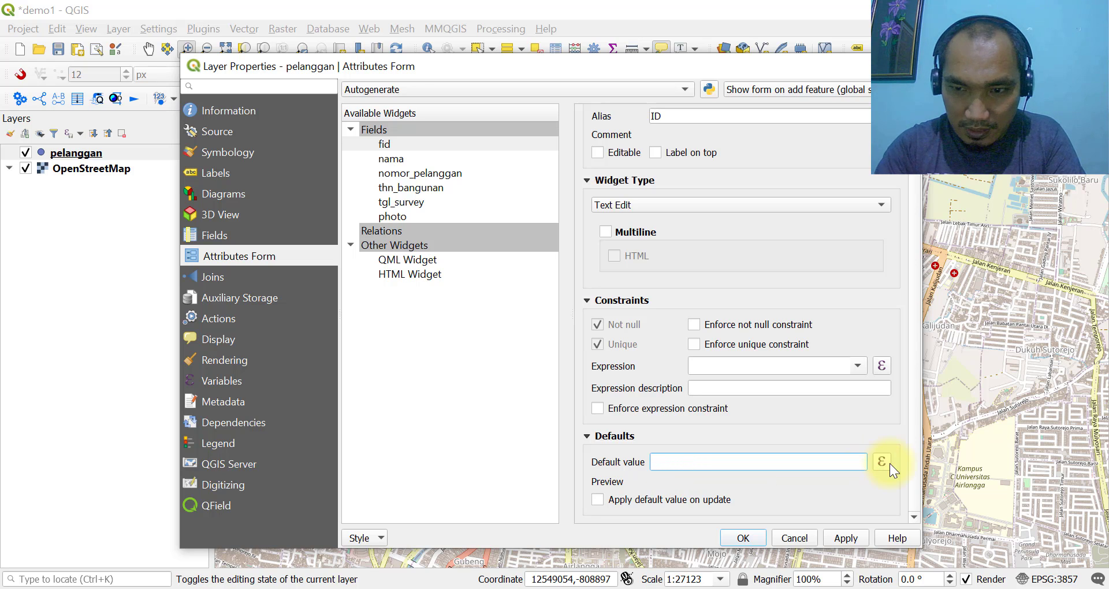
Start an expression for the fid field's default value with the maximum aggregate function
click(884, 461)
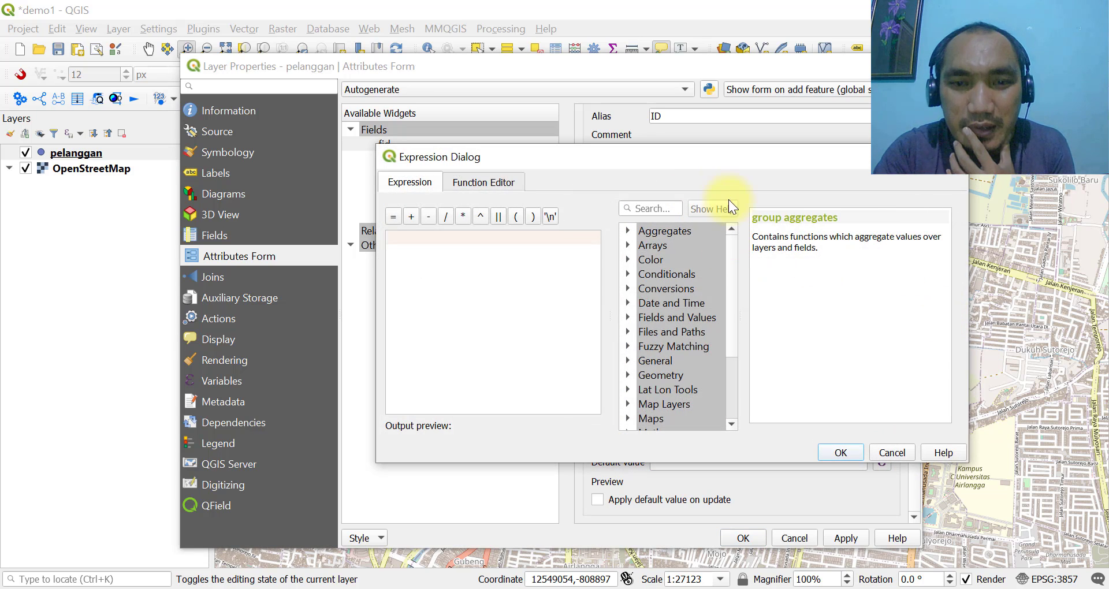
click(659, 208)
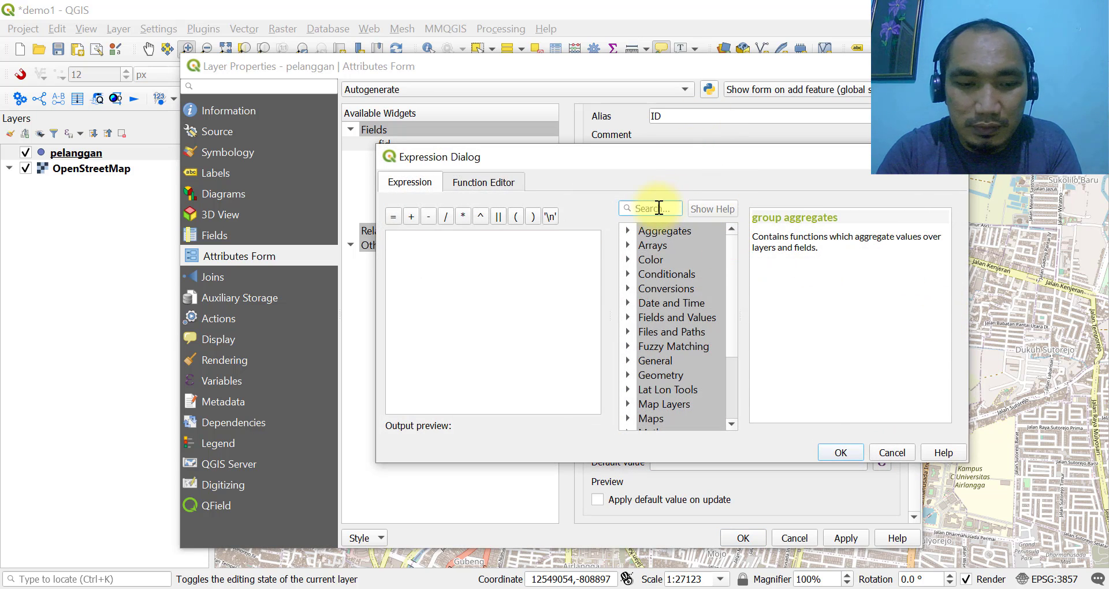
text(max)
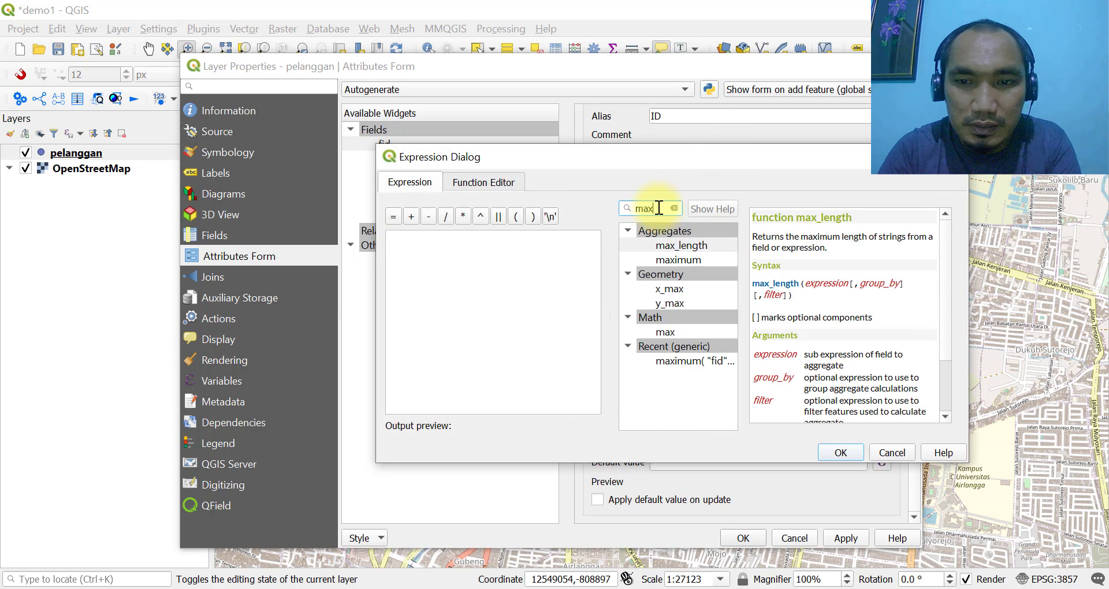
click(685, 260)
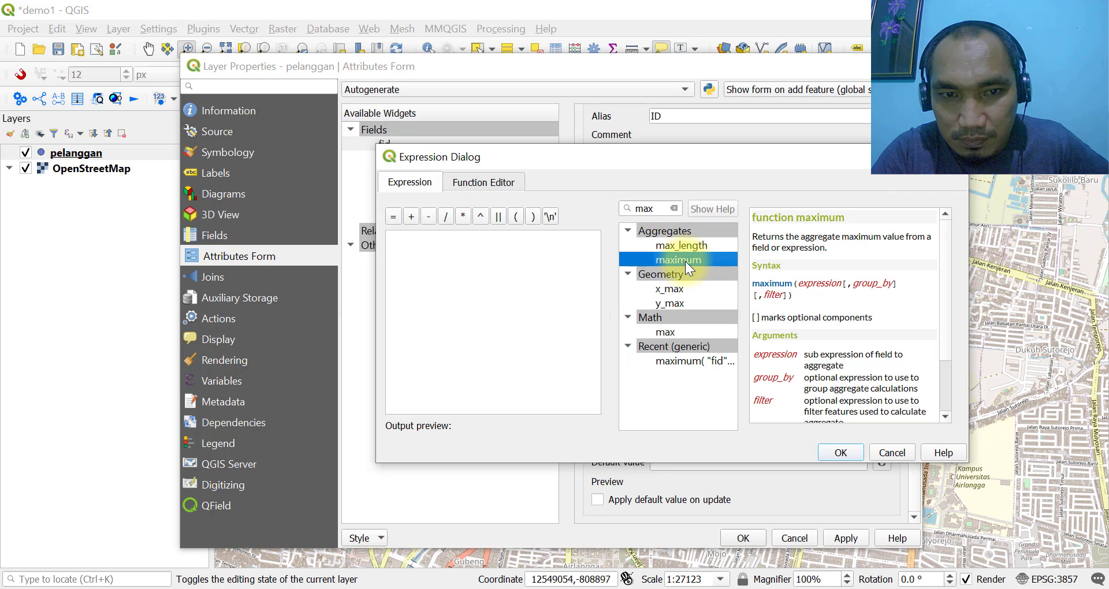
double_click(685, 260)
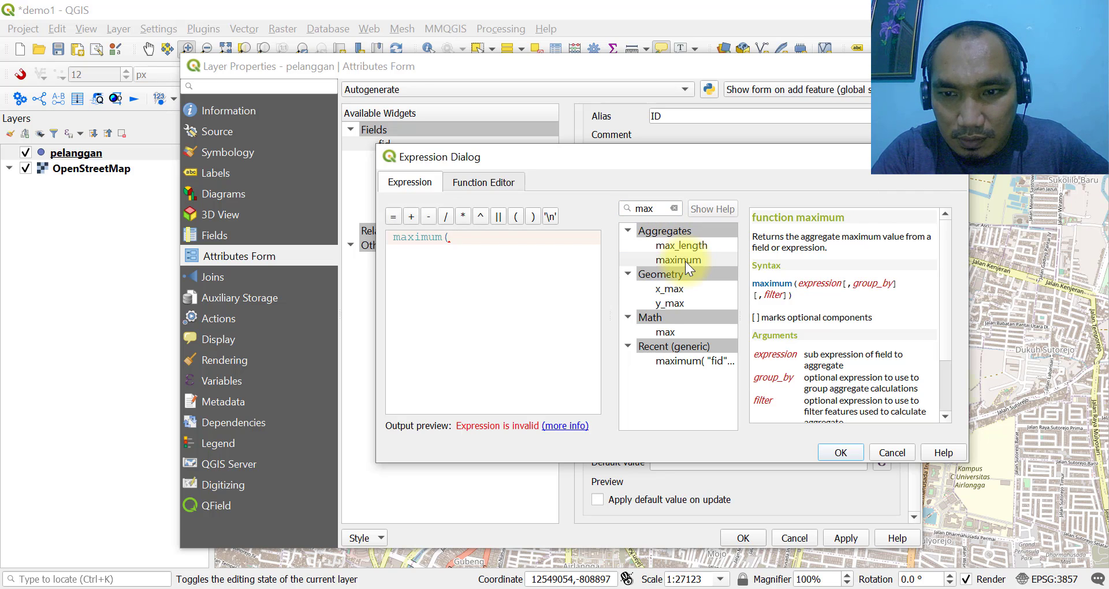
Complete the default value expression as maximum( "fid" ) +1, accept it and apply the form settings
click(673, 208)
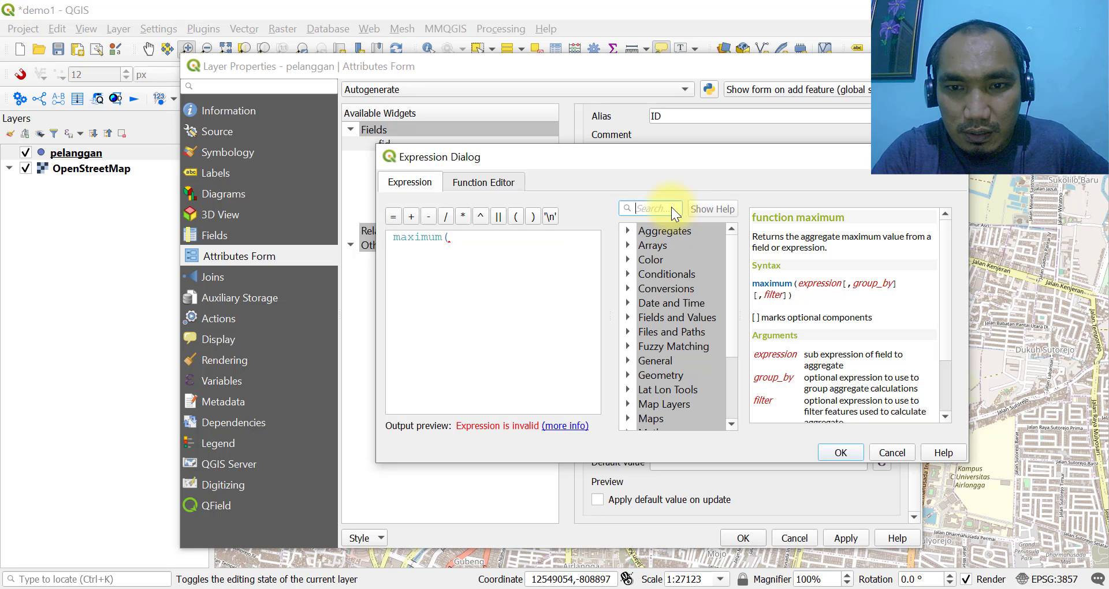
click(628, 319)
click(679, 347)
double_click(678, 347)
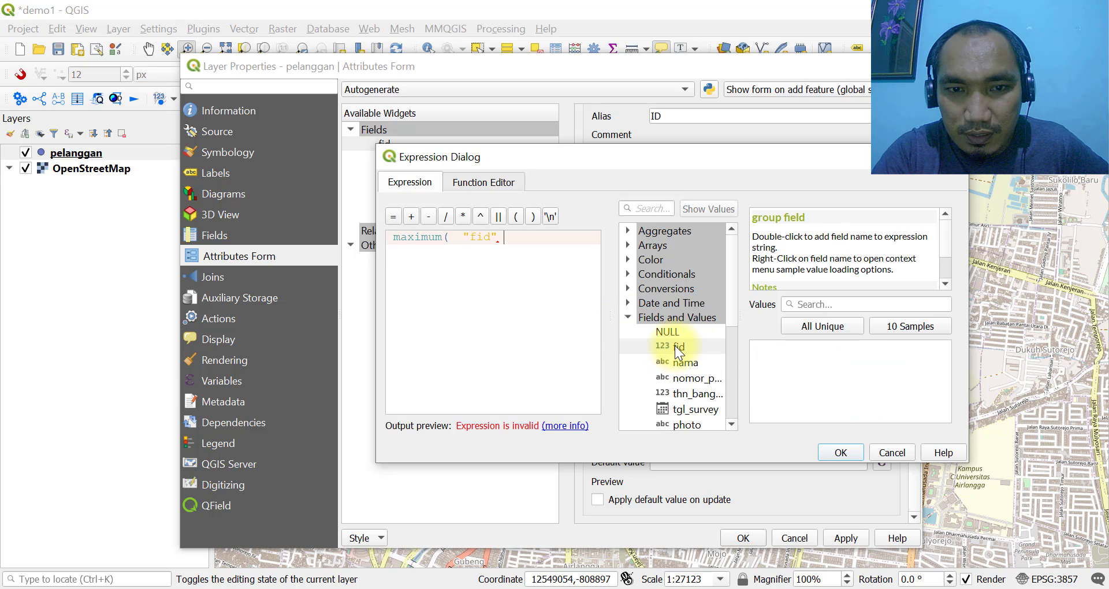
text() )
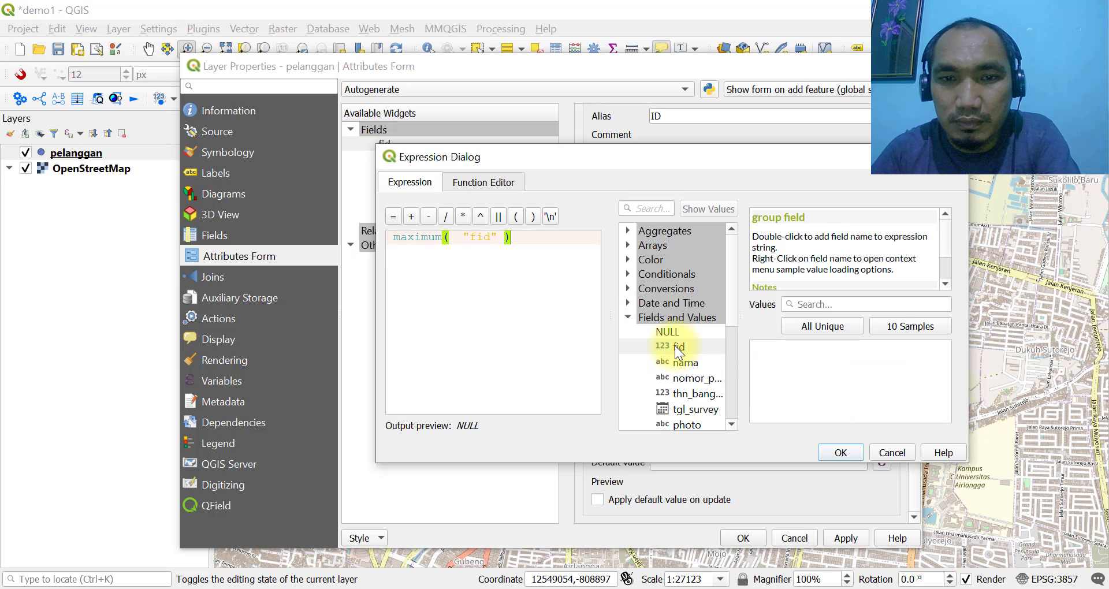
text(+1)
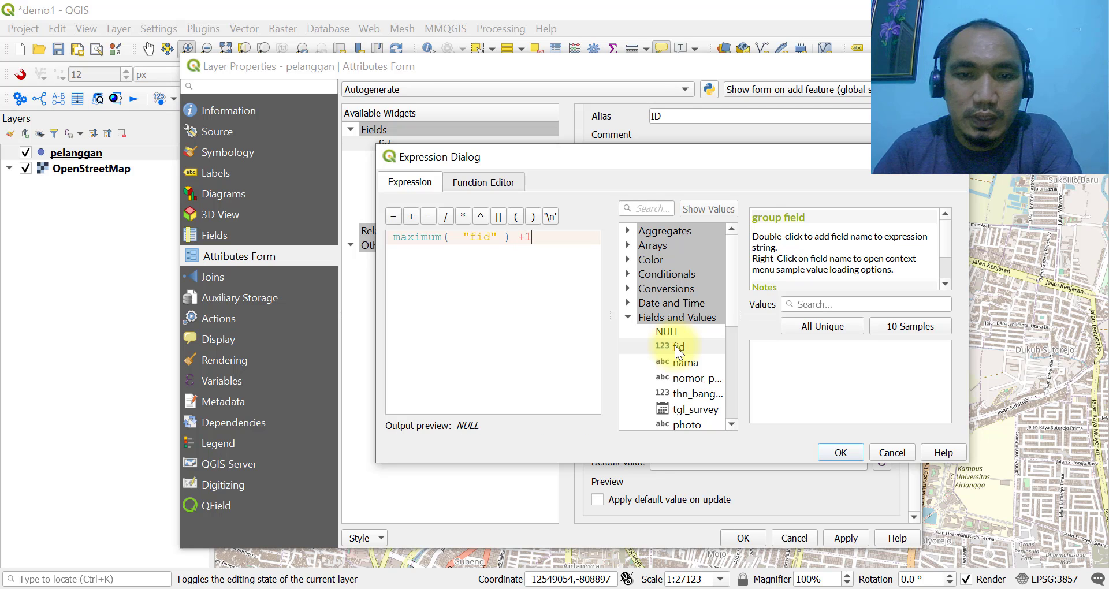
click(842, 453)
scroll(912, 306, down, 1)
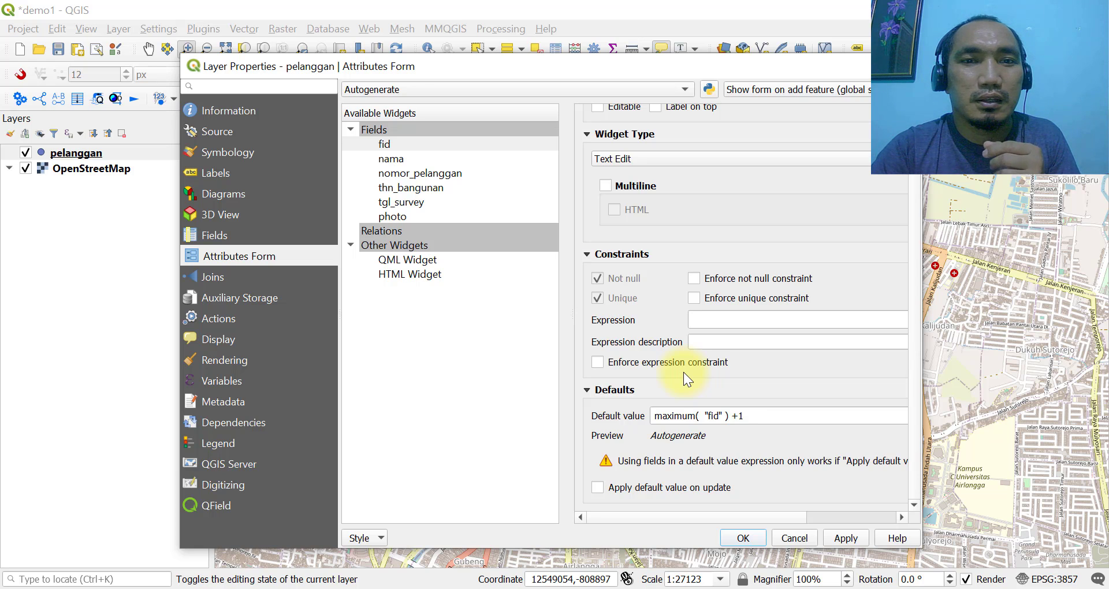
drag(774, 421, 630, 421)
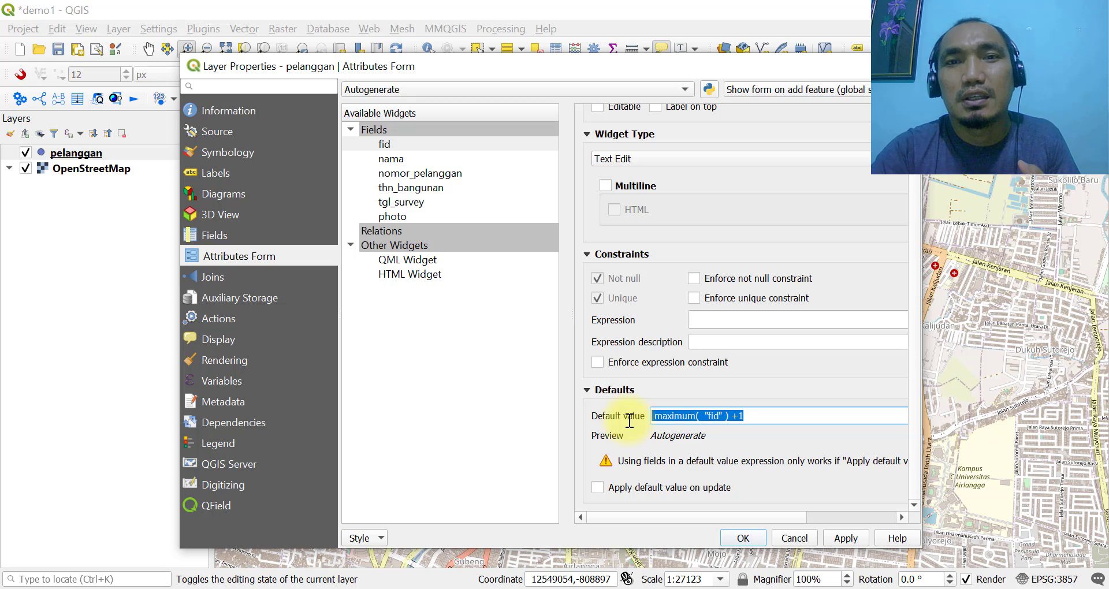
click(775, 413)
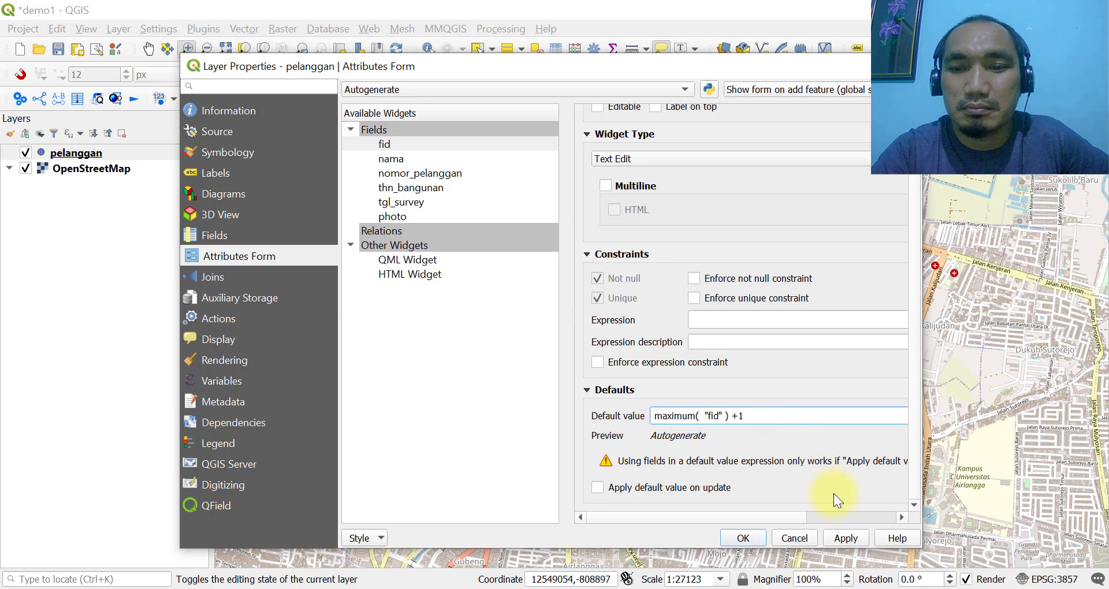
click(845, 536)
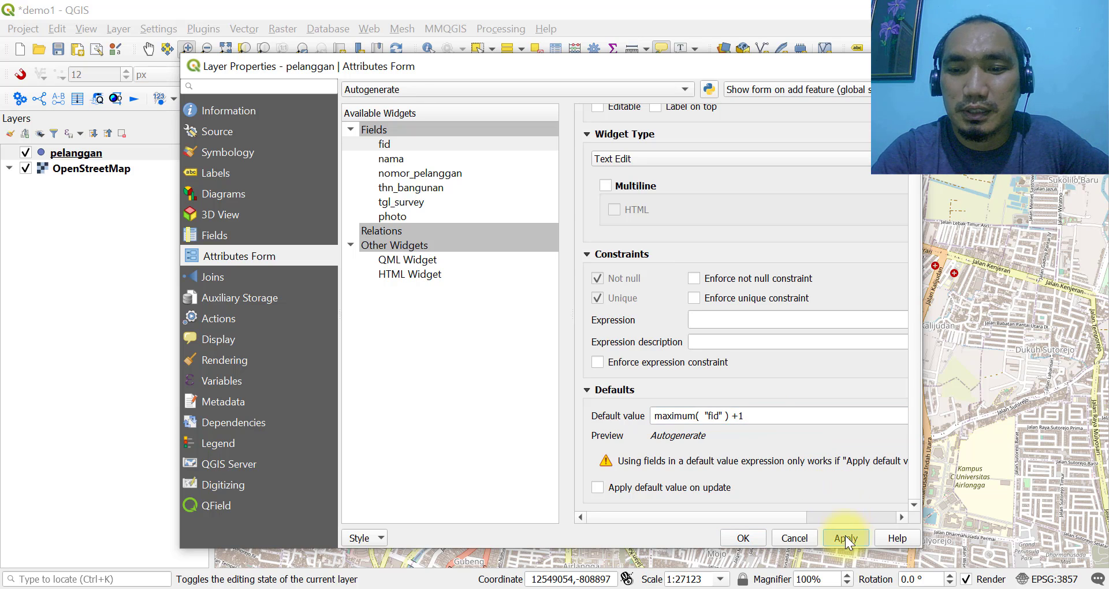
Set the tgl_survey field's widget display to the custom date format dd-MM-yyyy and apply it
click(400, 206)
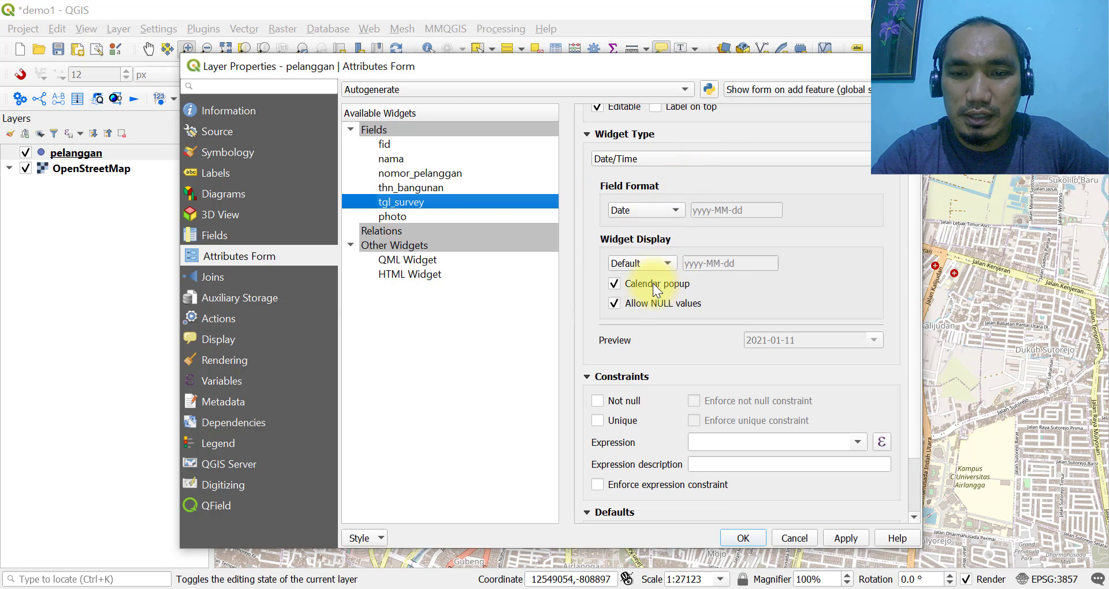
click(648, 297)
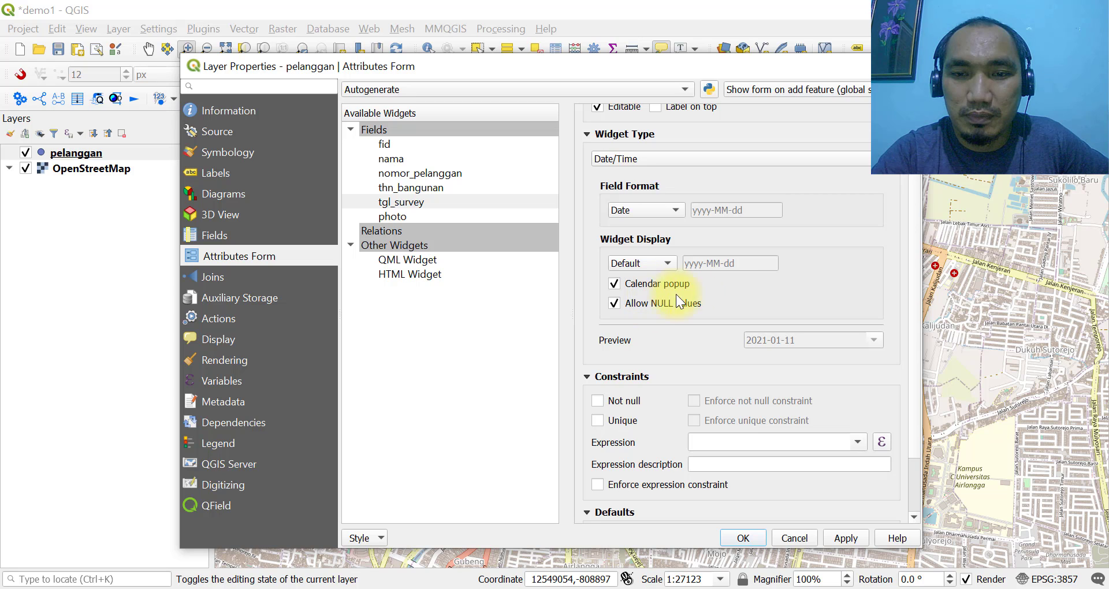
click(670, 265)
click(664, 278)
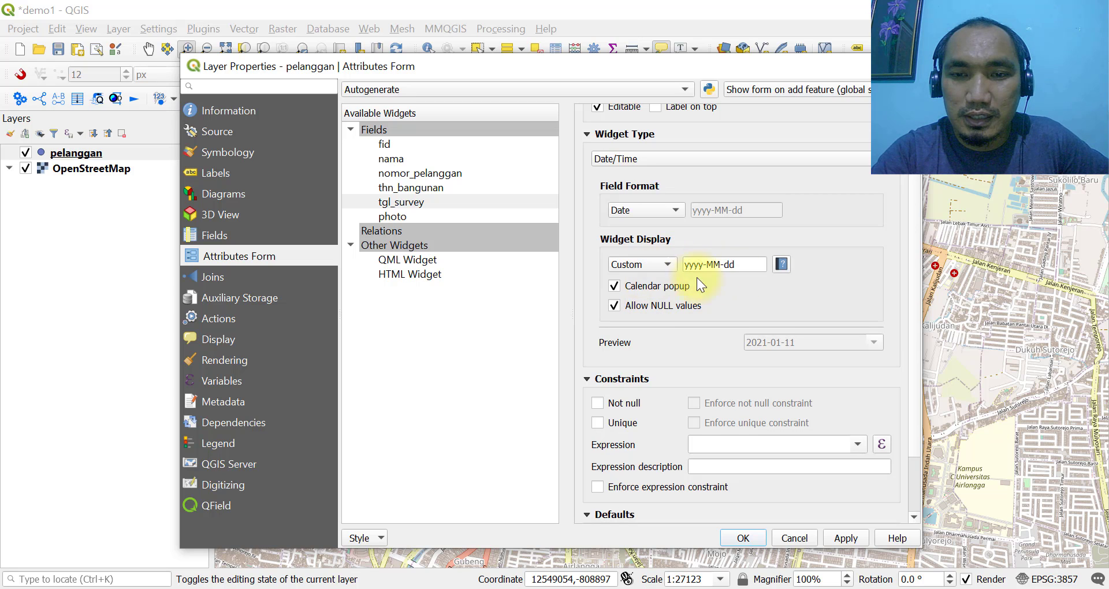
click(736, 265)
drag(737, 265, 649, 268)
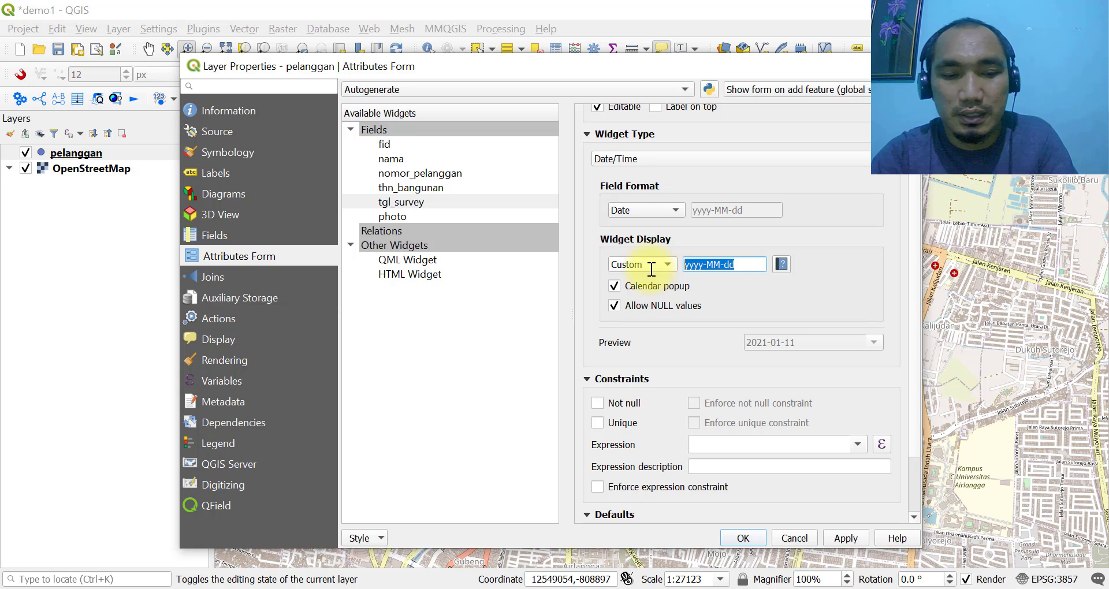
text(dd-M)
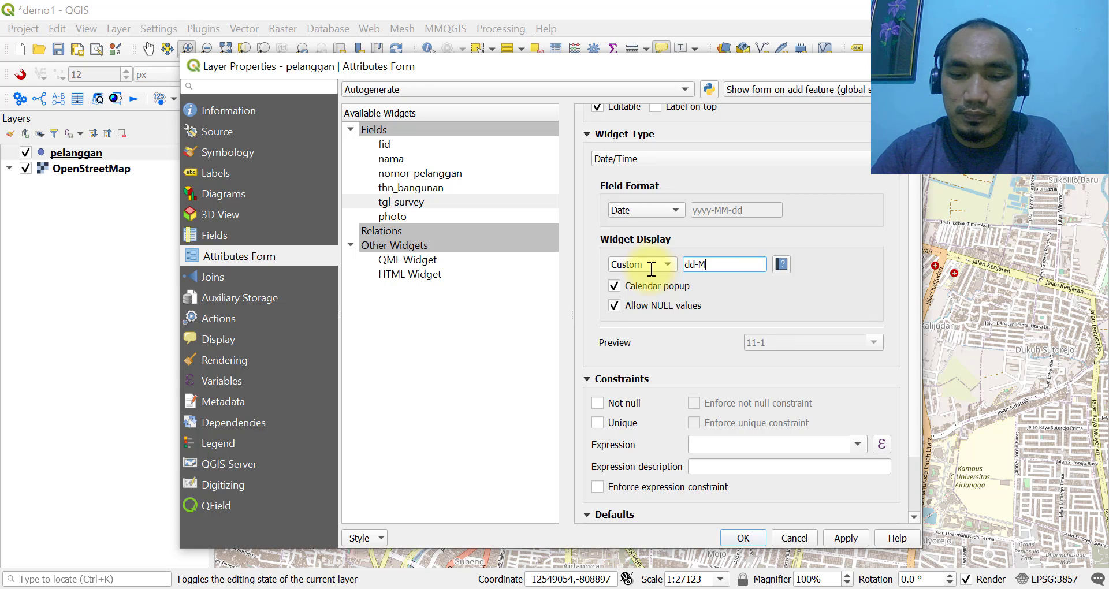
text(M-yyyy)
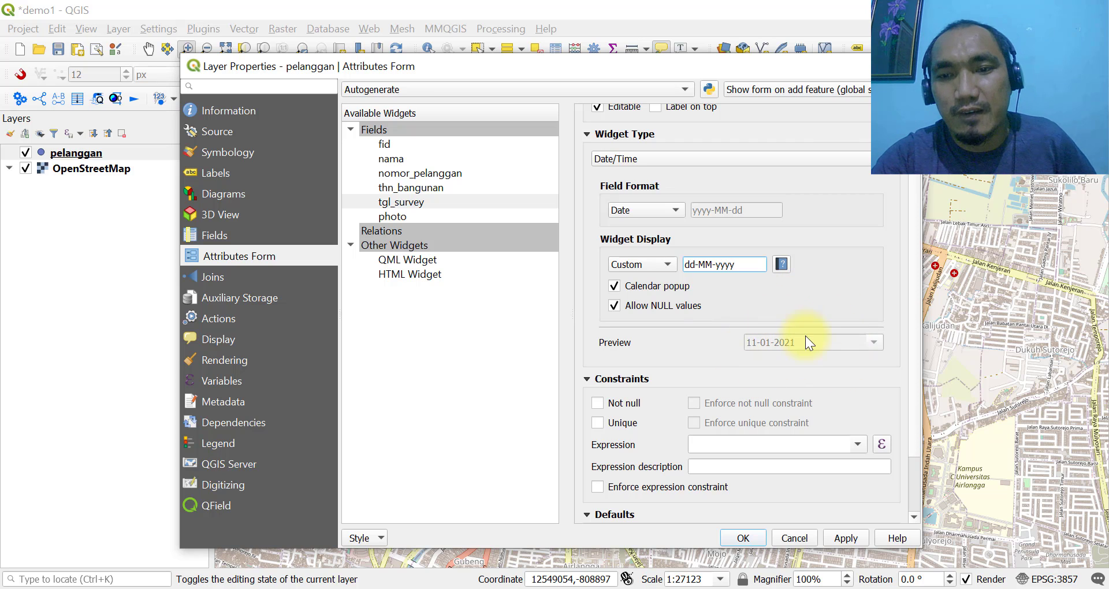
click(848, 539)
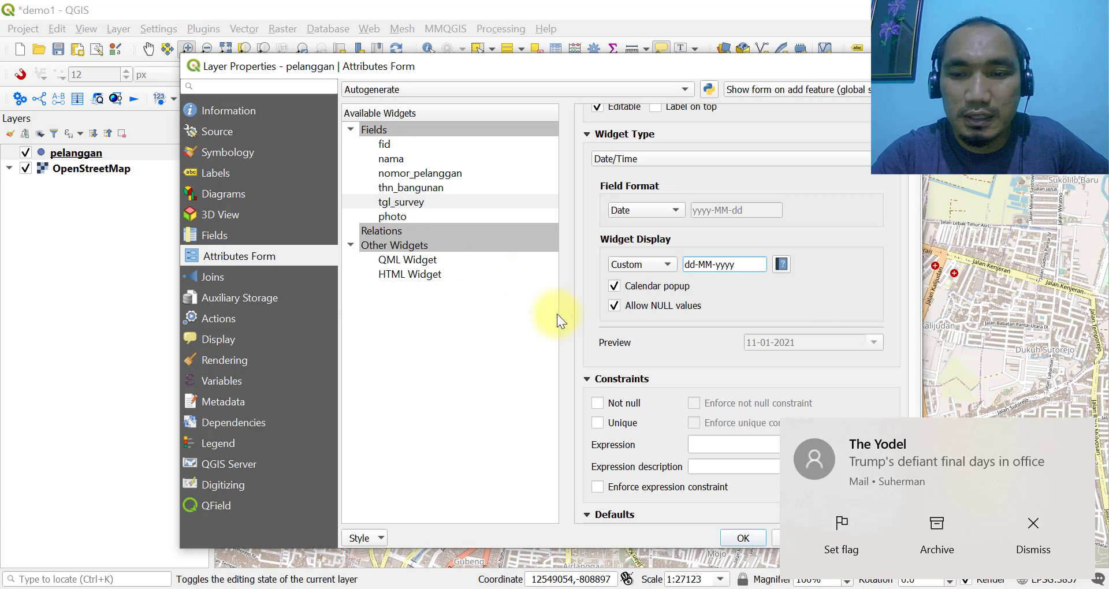
click(1029, 535)
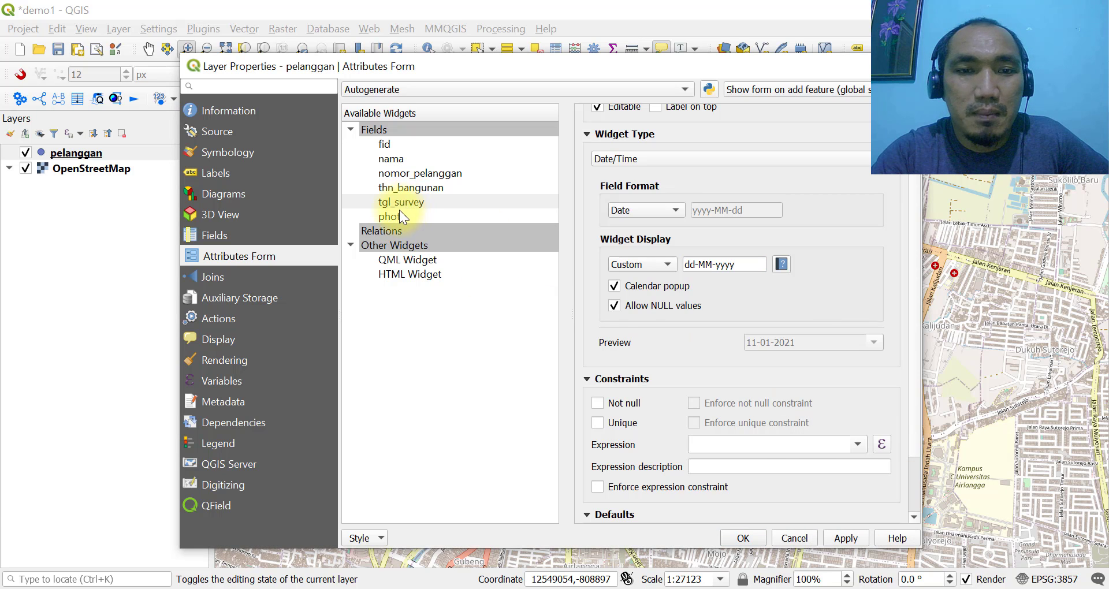
Make the photo field non-editable and give it the alias Photo
click(401, 217)
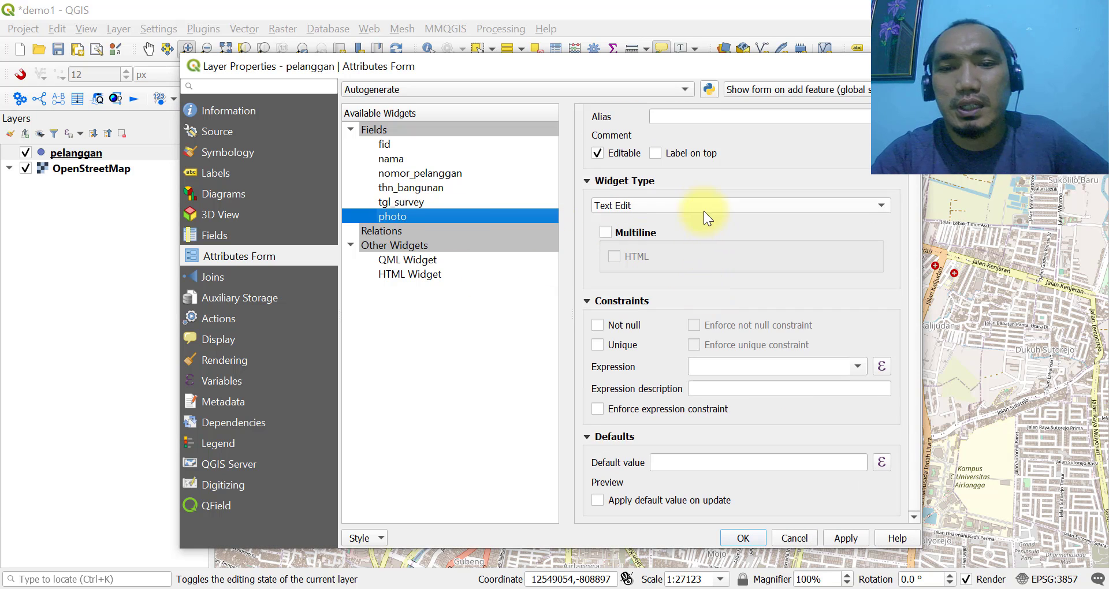
click(619, 150)
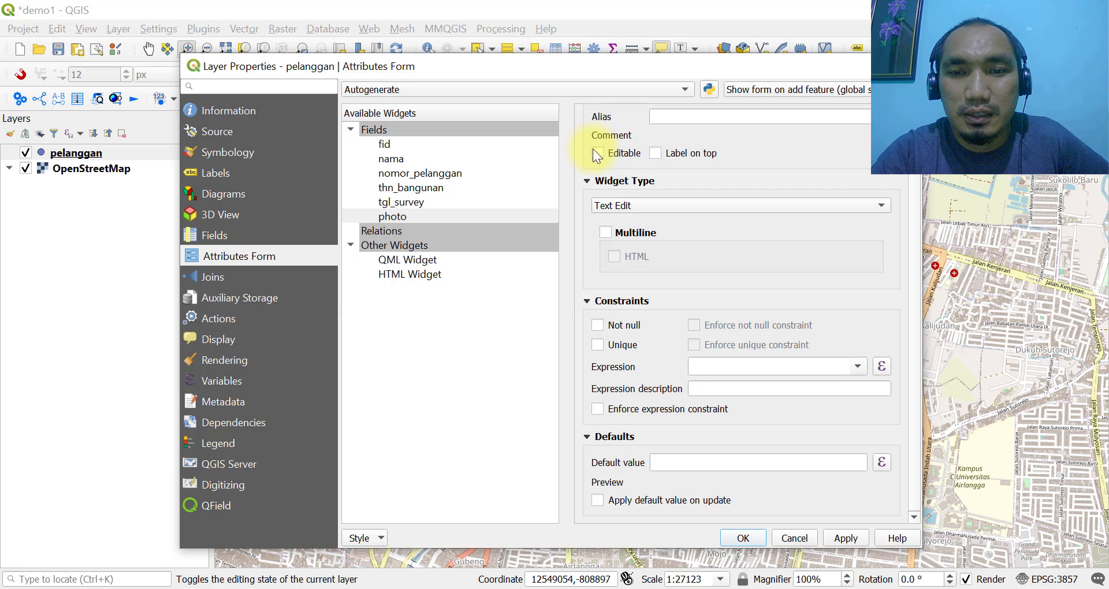
click(704, 116)
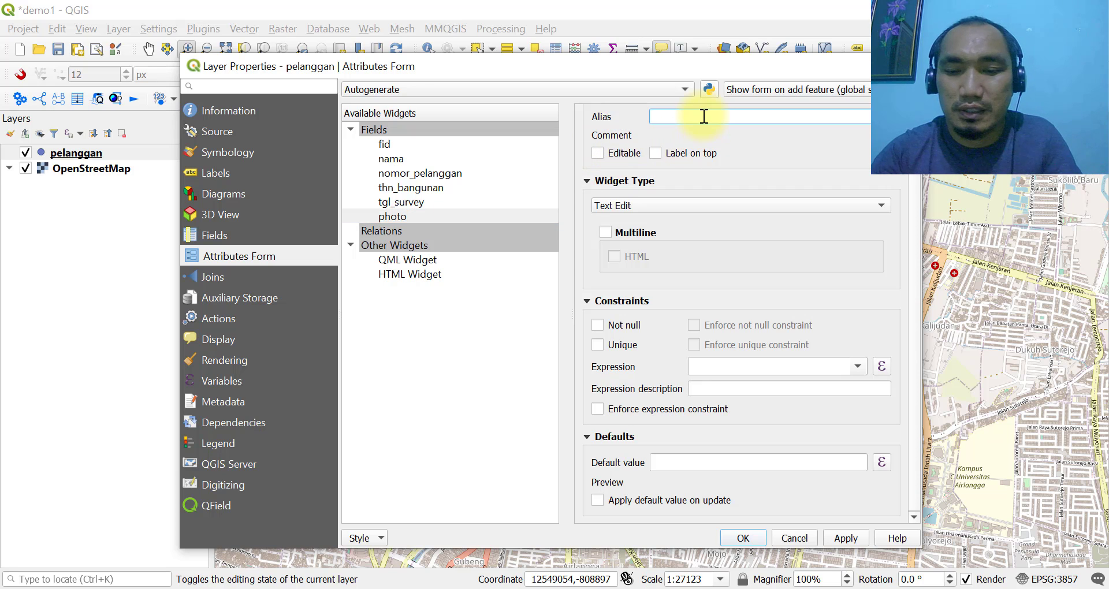
text(Pho)
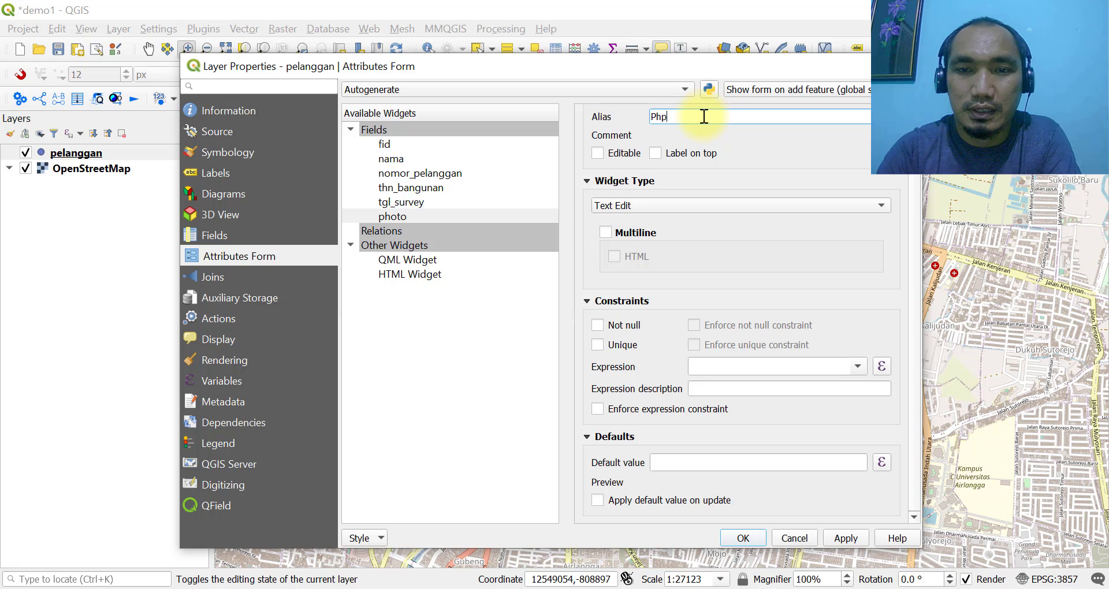
key(BackSpace)
text(oto)
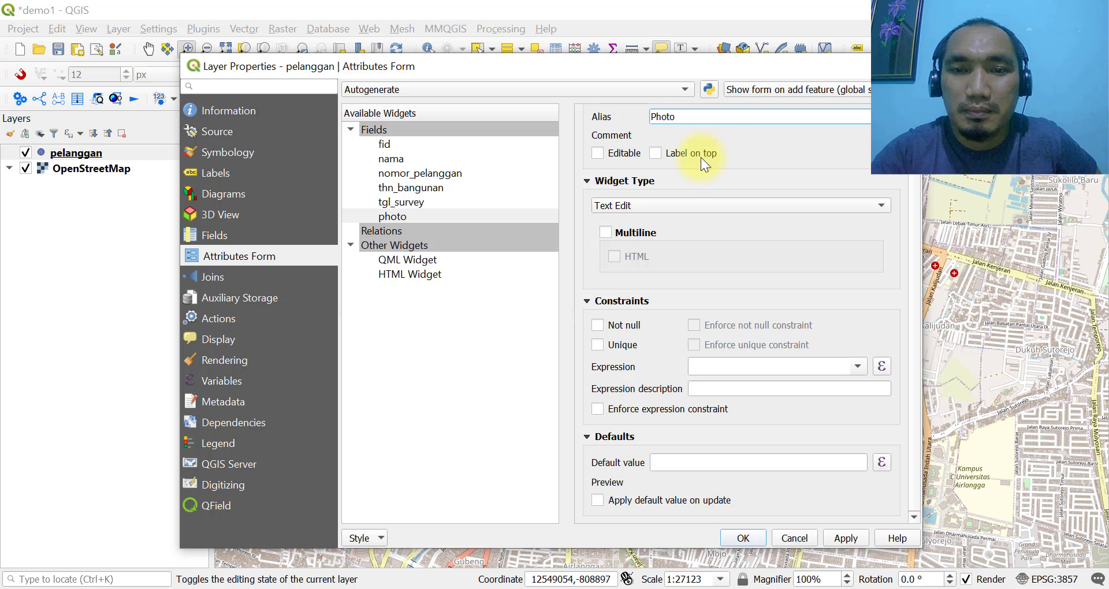
Set the photo field's widget type to Attachment
click(665, 205)
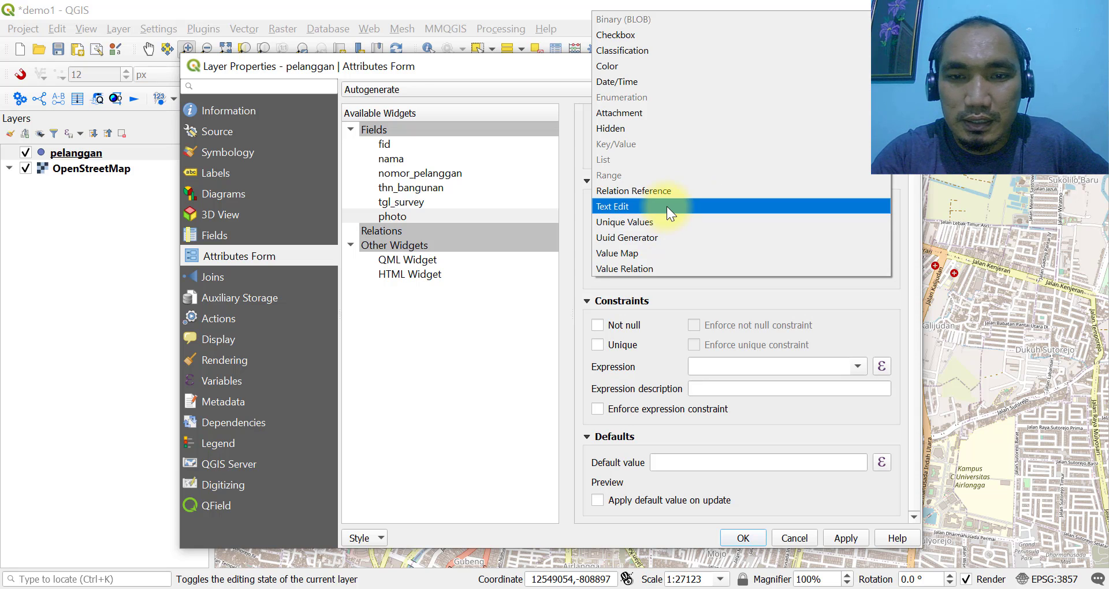
click(669, 206)
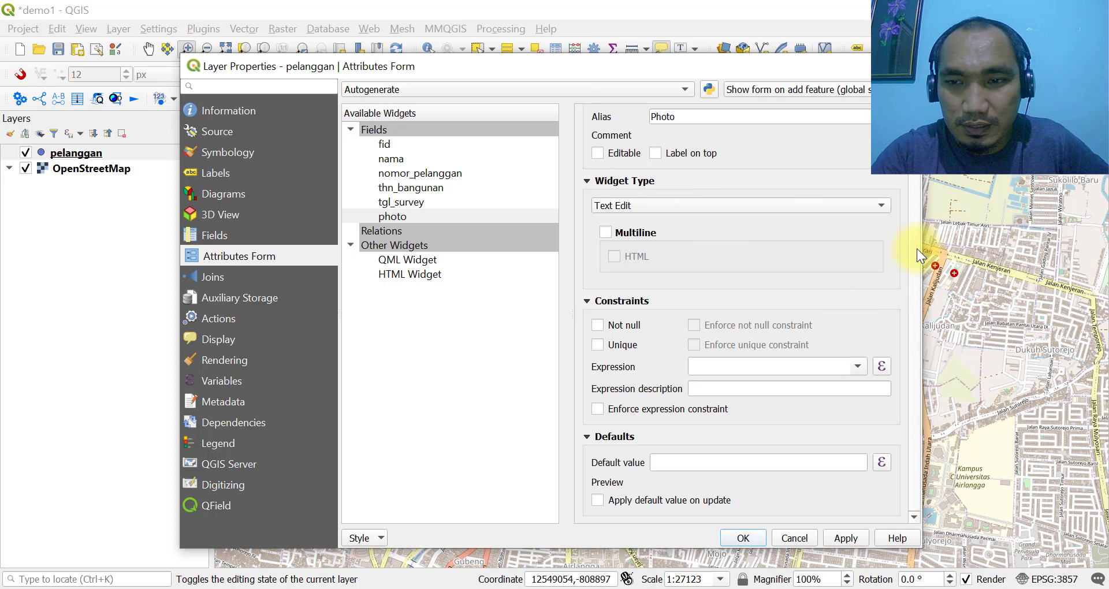
click(852, 205)
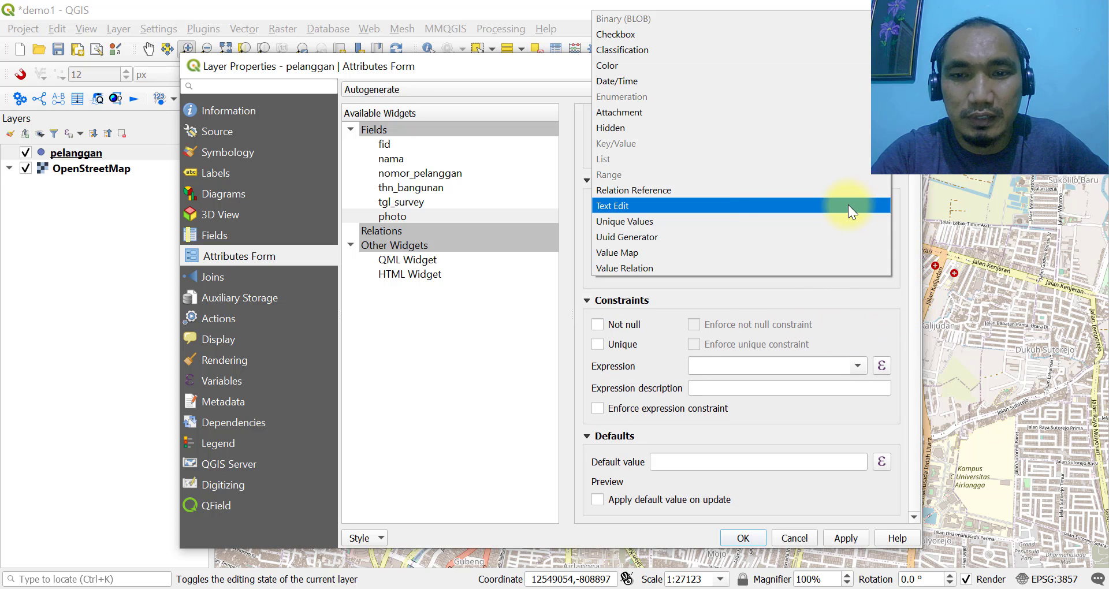
click(641, 116)
Enable relative paths for the photo attachment, keeping them relative to the project path
click(885, 271)
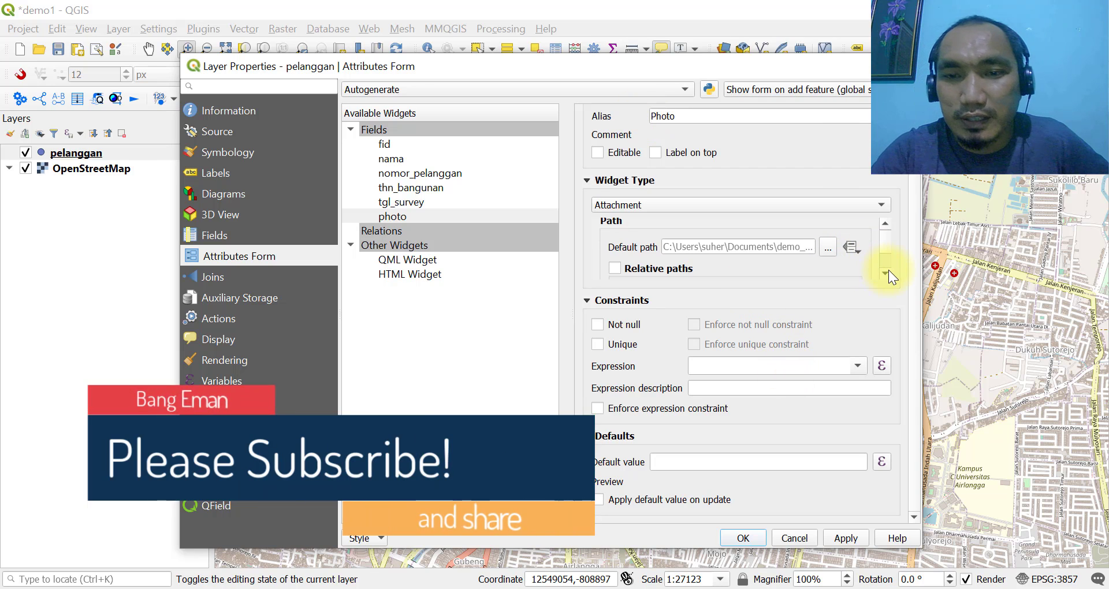
click(886, 271)
click(886, 271)
click(885, 272)
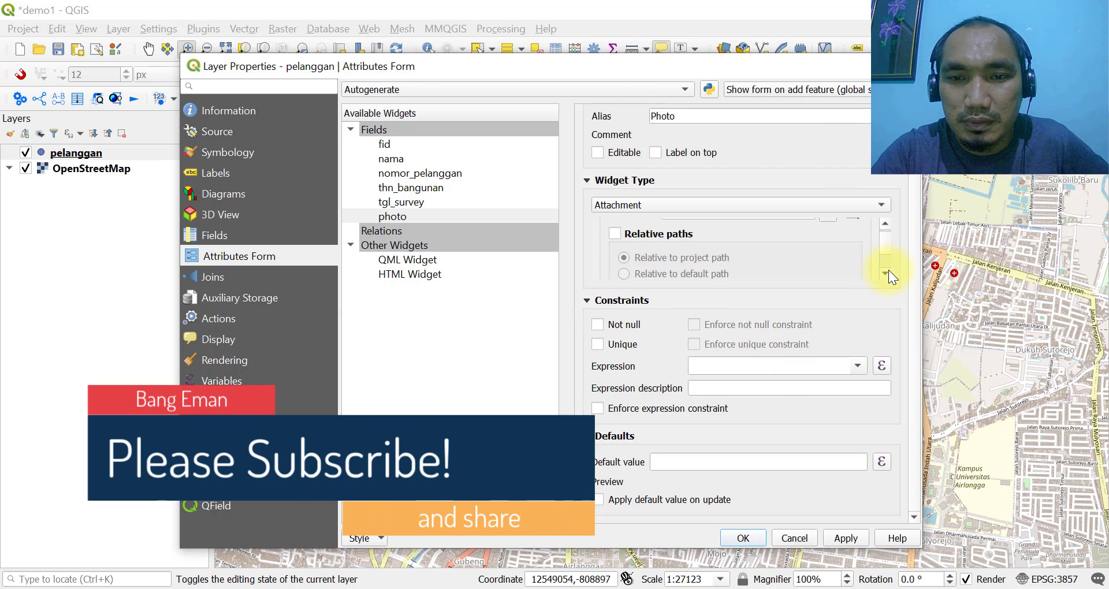
click(888, 269)
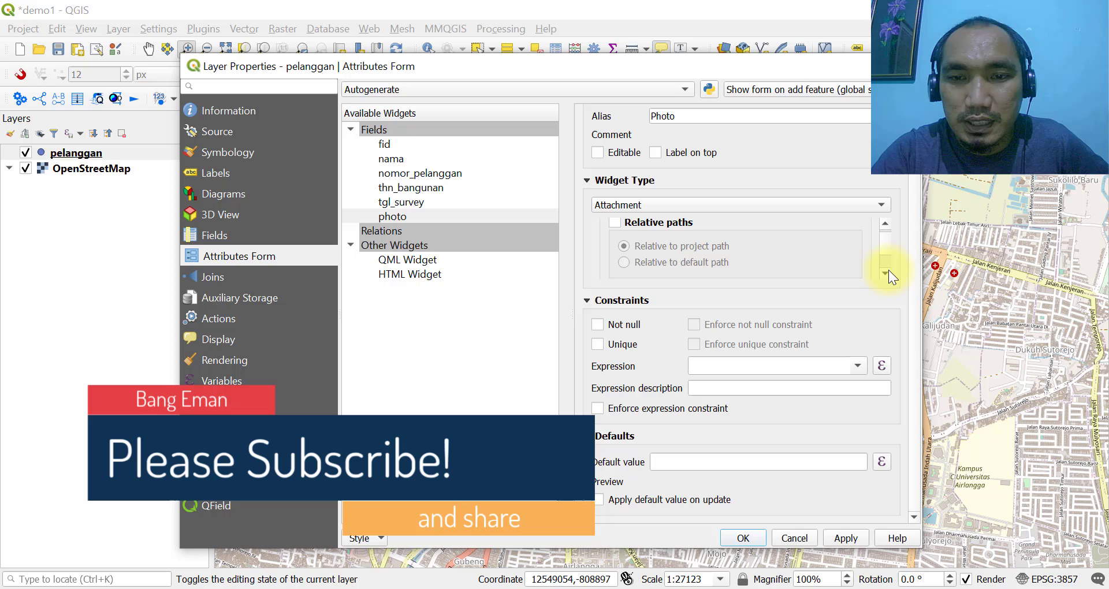
click(628, 226)
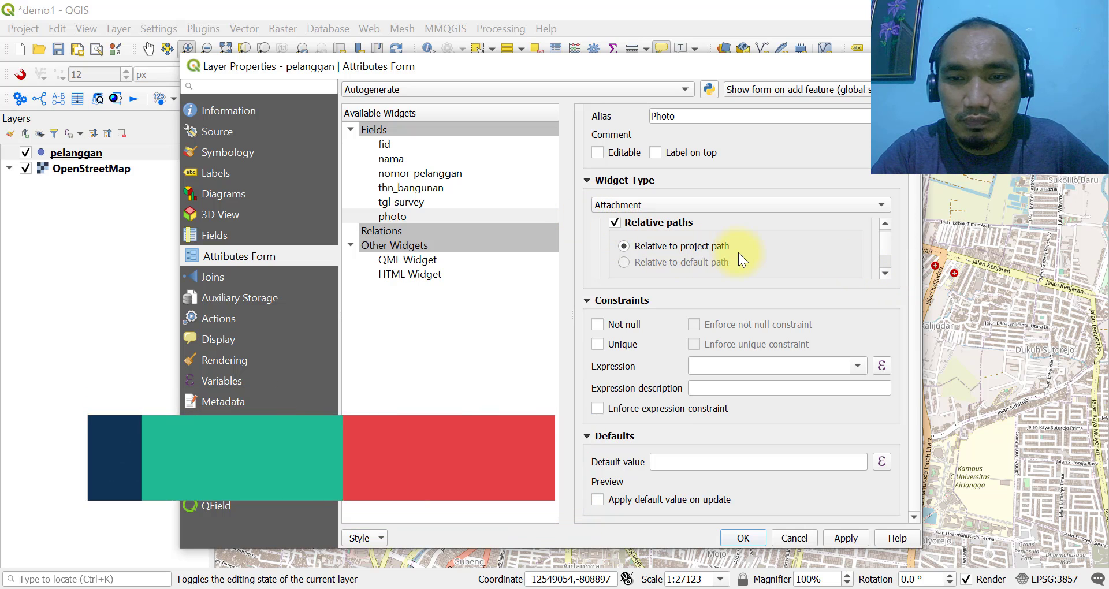
Set the photo attachment's integrated document viewer type to Image and apply the form settings
click(887, 224)
click(887, 224)
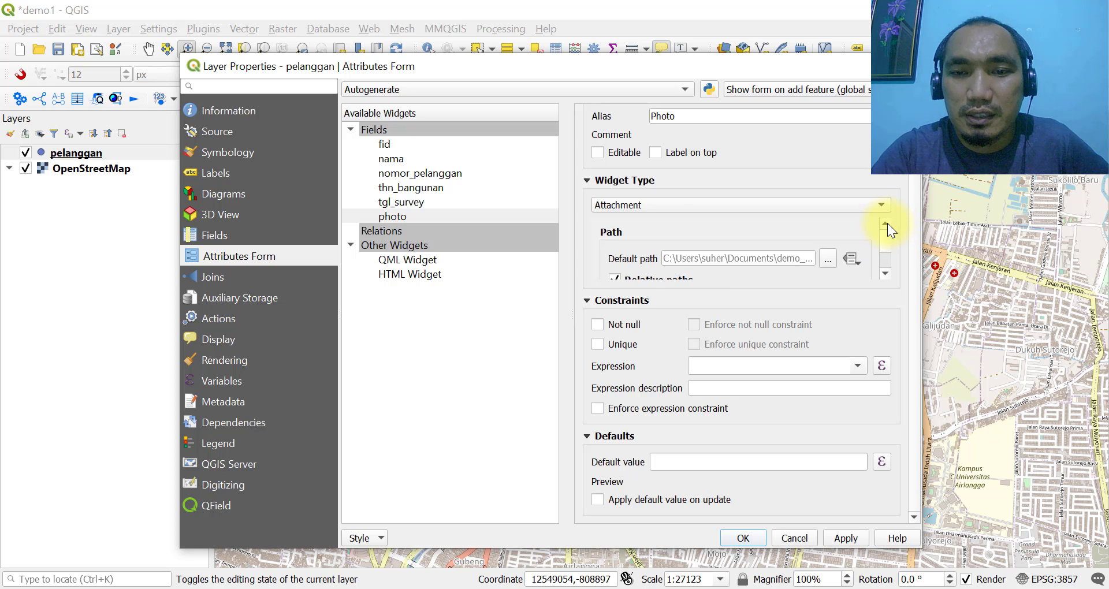
click(885, 272)
click(885, 273)
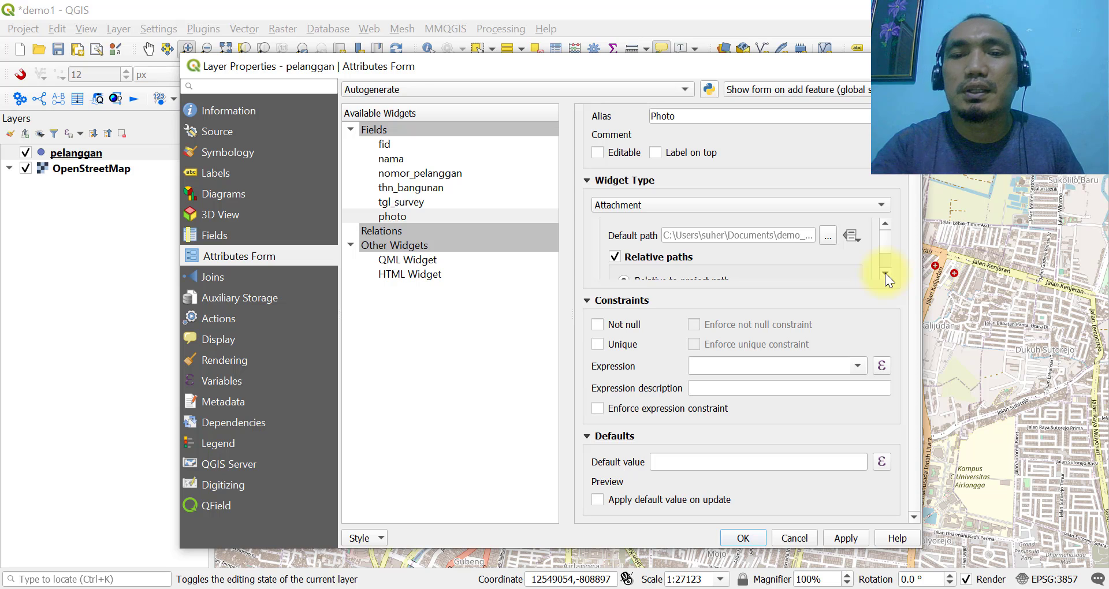
click(887, 272)
click(887, 272)
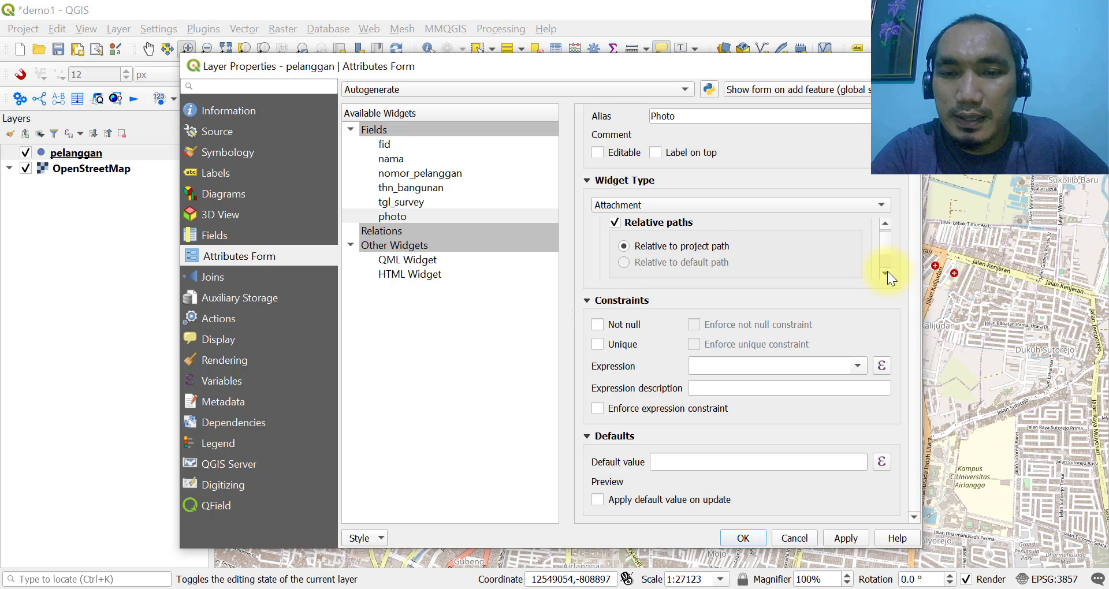
click(887, 272)
click(887, 272)
click(887, 272)
click(887, 272)
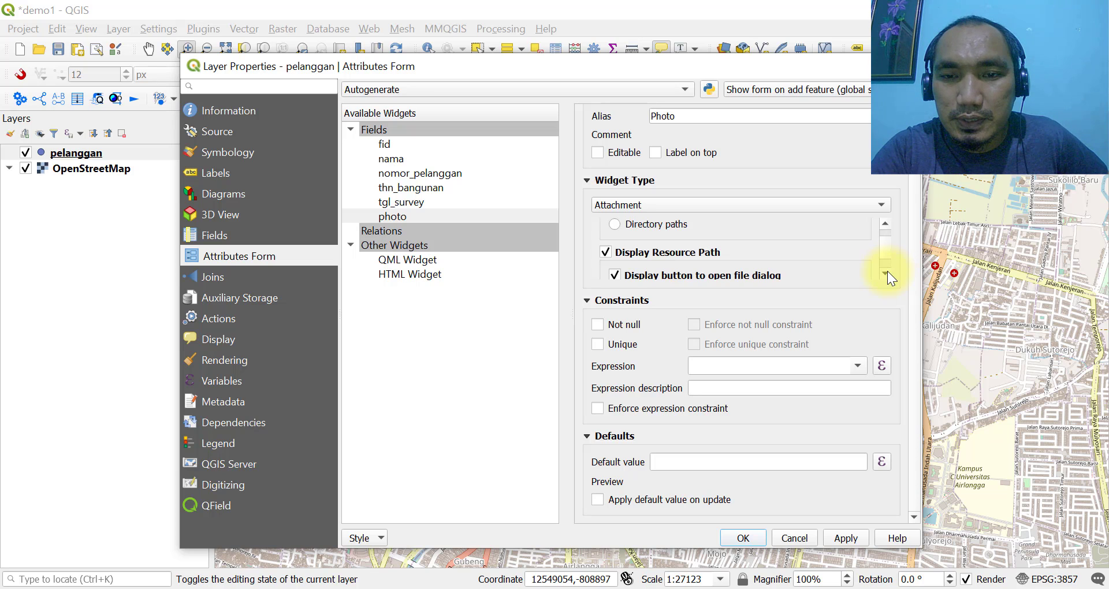
click(887, 272)
click(887, 272)
click(888, 272)
click(887, 272)
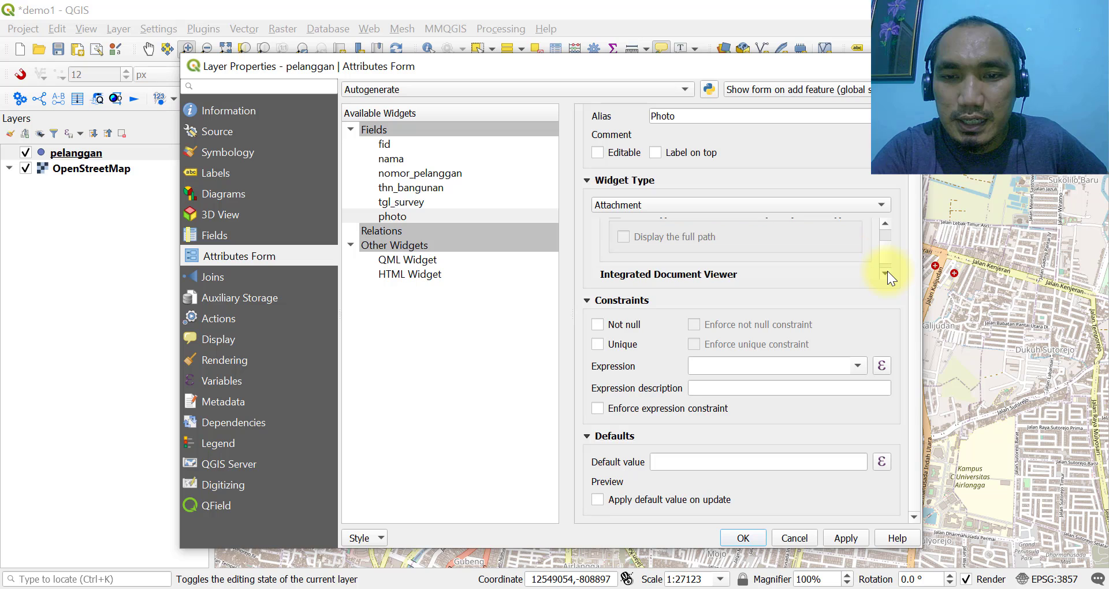
click(887, 272)
click(888, 272)
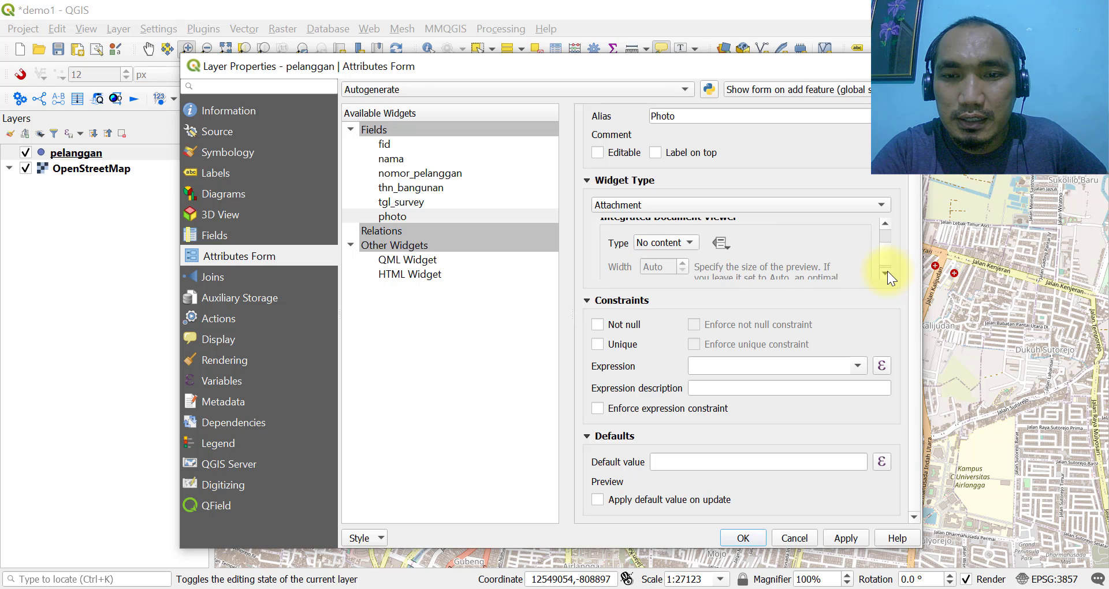
click(682, 241)
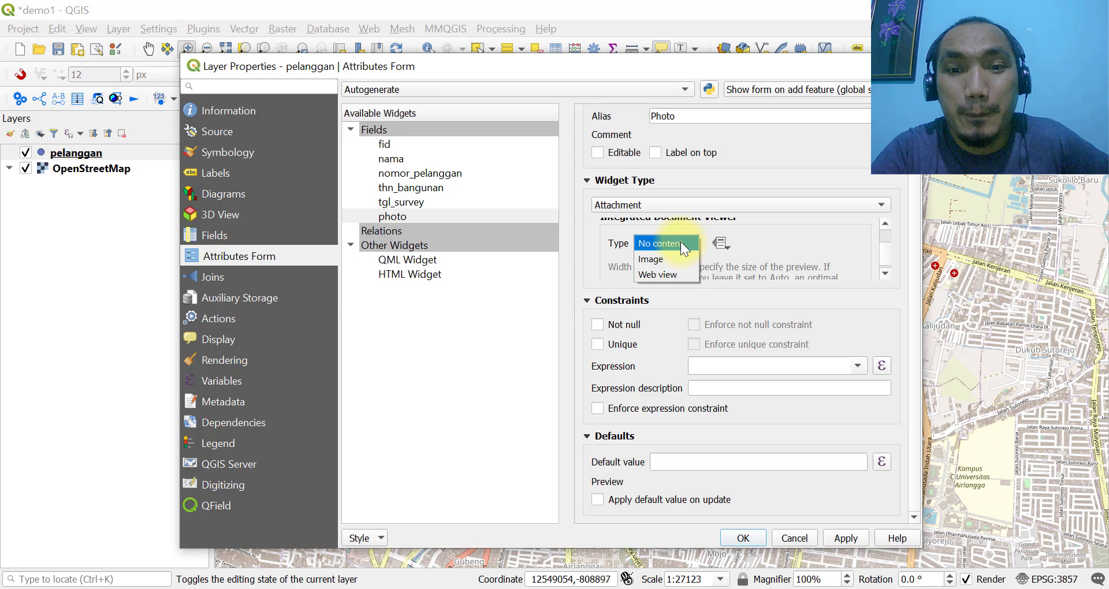
click(675, 253)
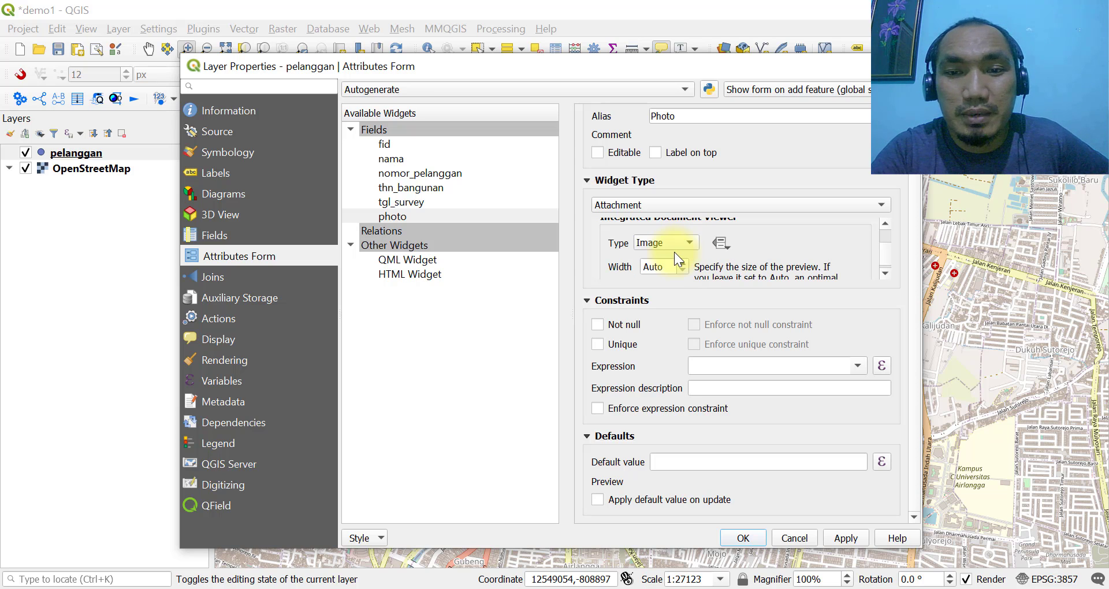
click(883, 273)
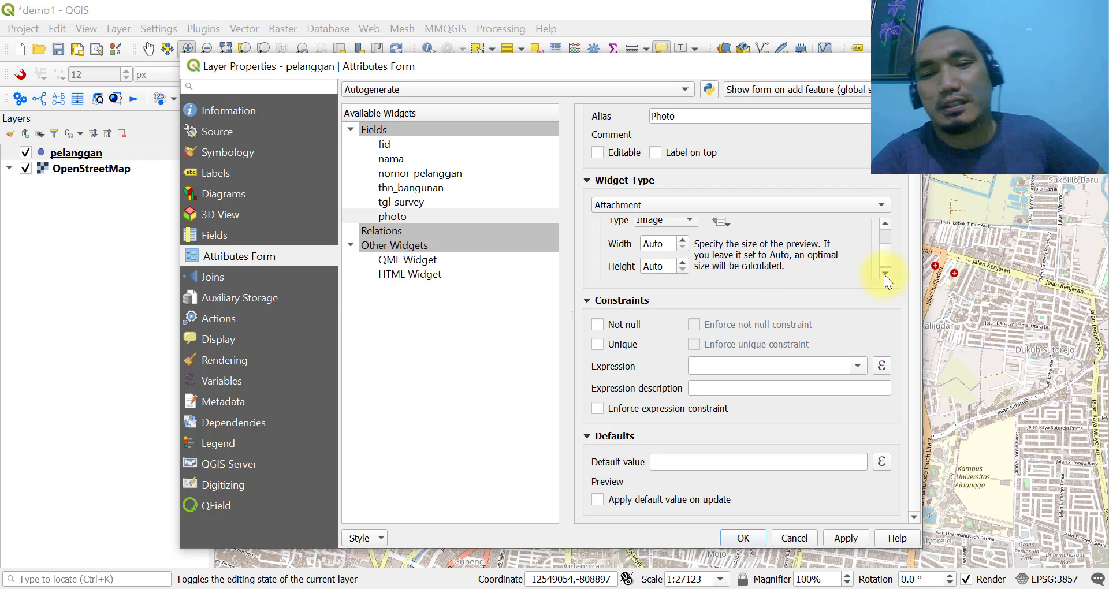
scroll(883, 254, up, 3)
scroll(888, 262, down, 5)
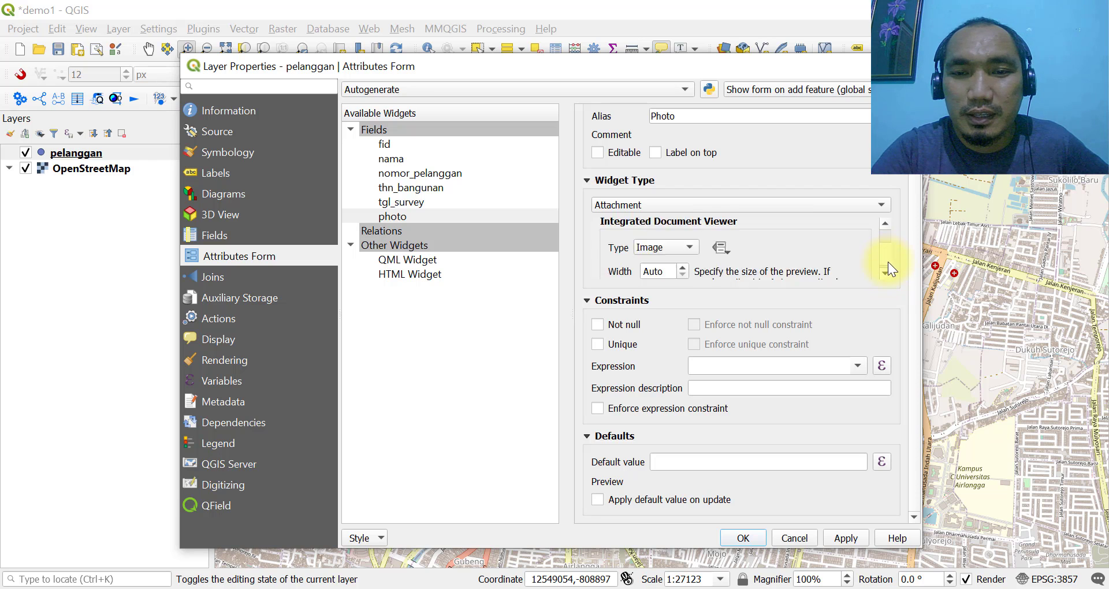
click(840, 539)
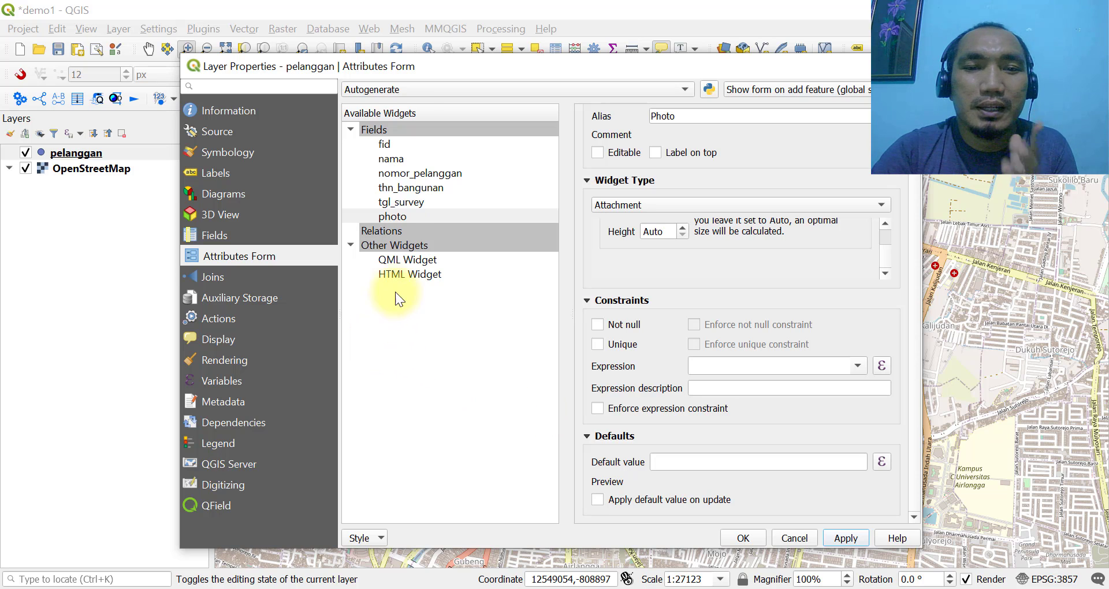
Switch the attribute form to the drag and drop designer and add a one-column tab named Profile
click(413, 91)
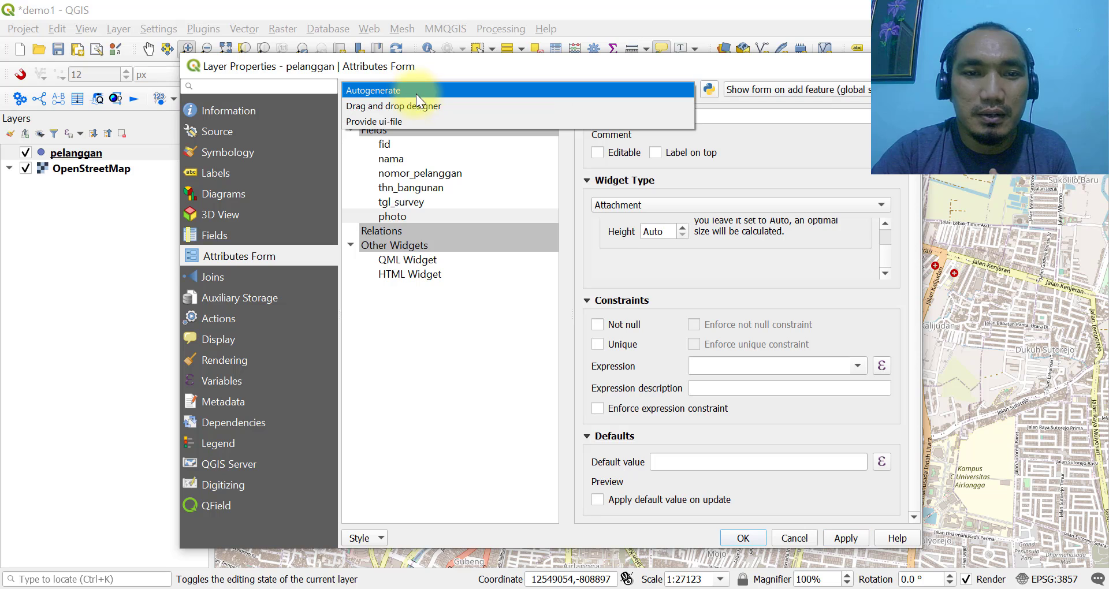
click(418, 105)
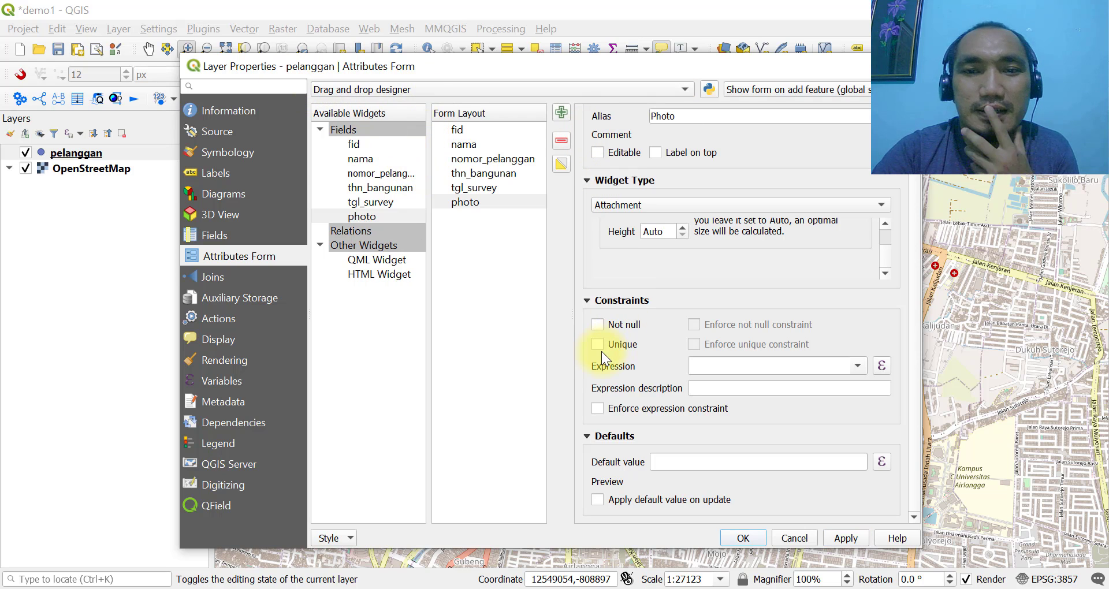
click(560, 112)
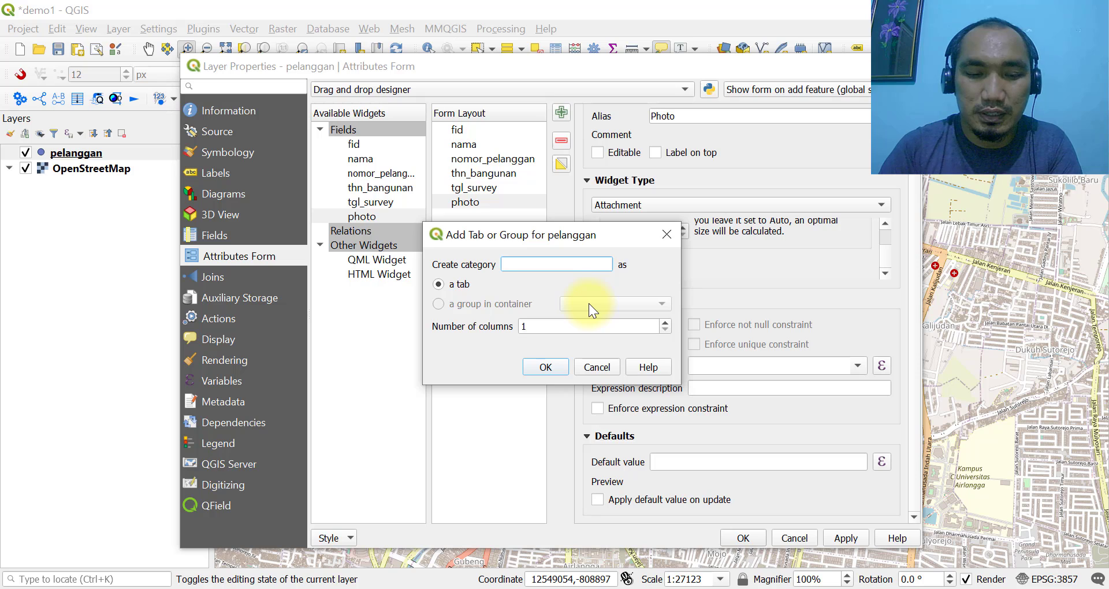
text(Profile)
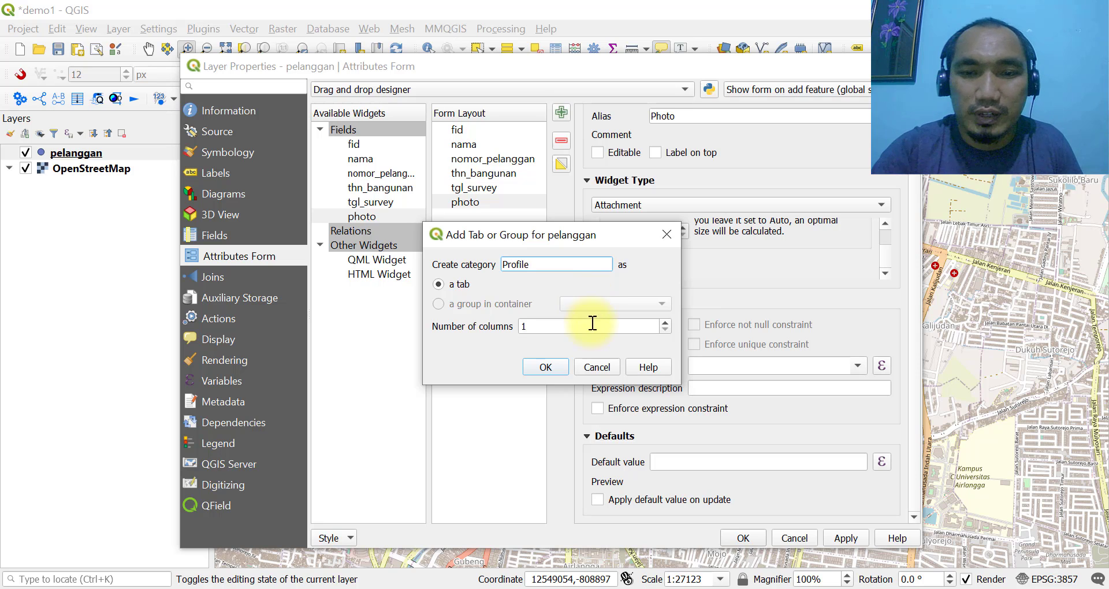
click(547, 368)
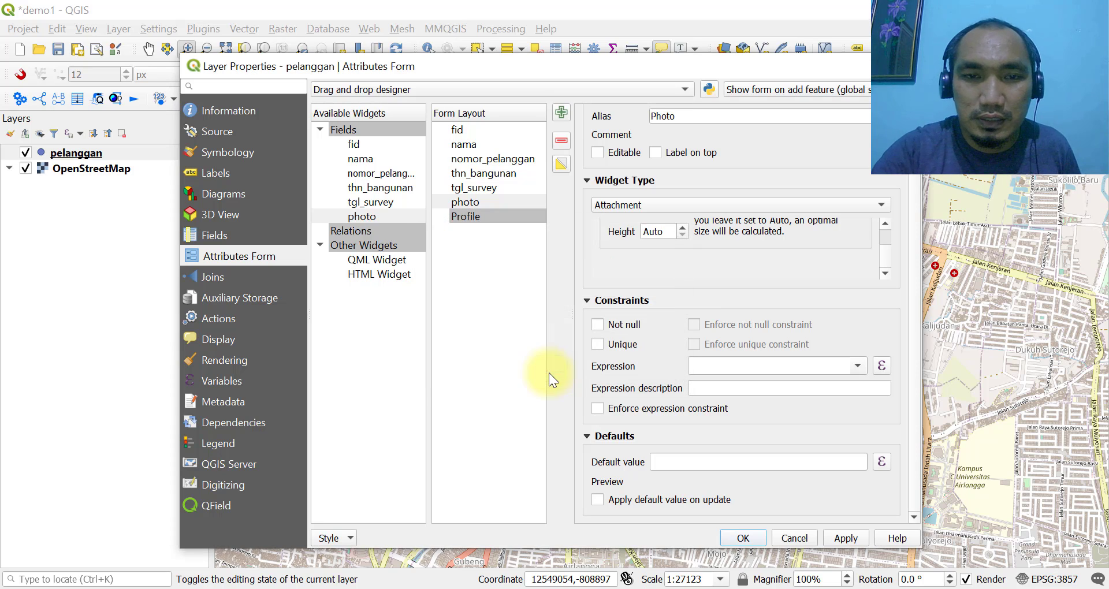
Move the fid, nama, nomor_pelanggan, thn_bangunan and tgl_survey fields into the Profile tab of the form layout
click(459, 131)
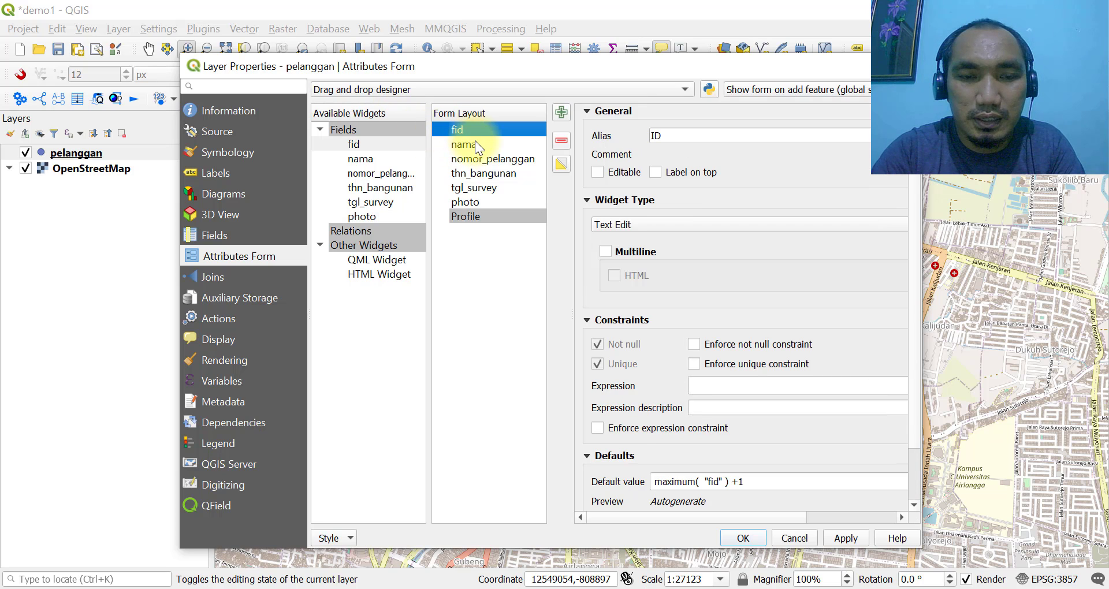
ctrl+click(469, 146)
ctrl+click(472, 159)
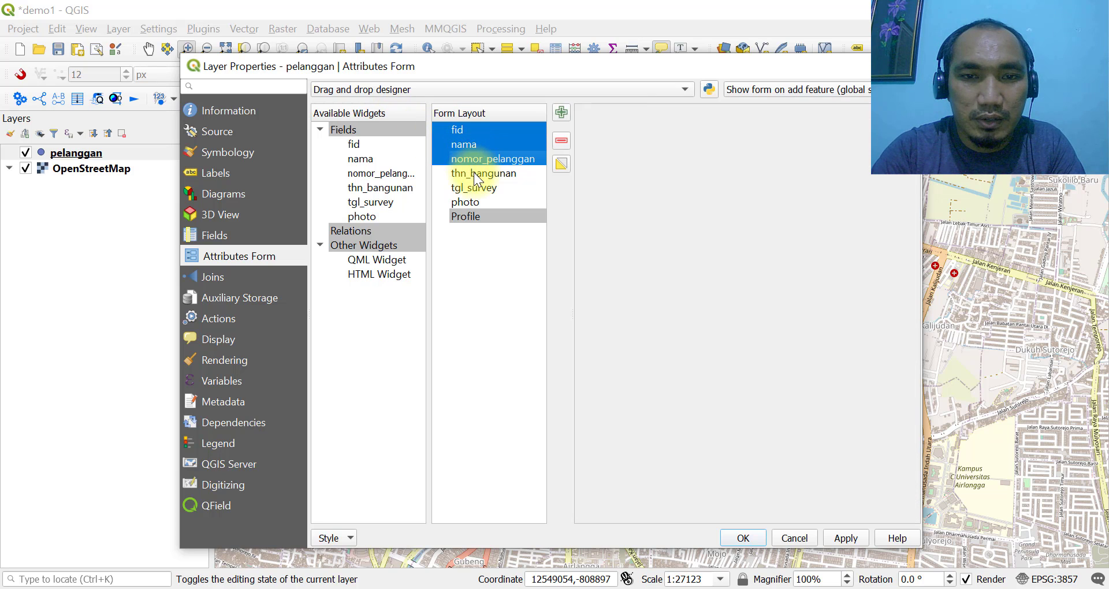
ctrl+click(475, 174)
ctrl+click(474, 189)
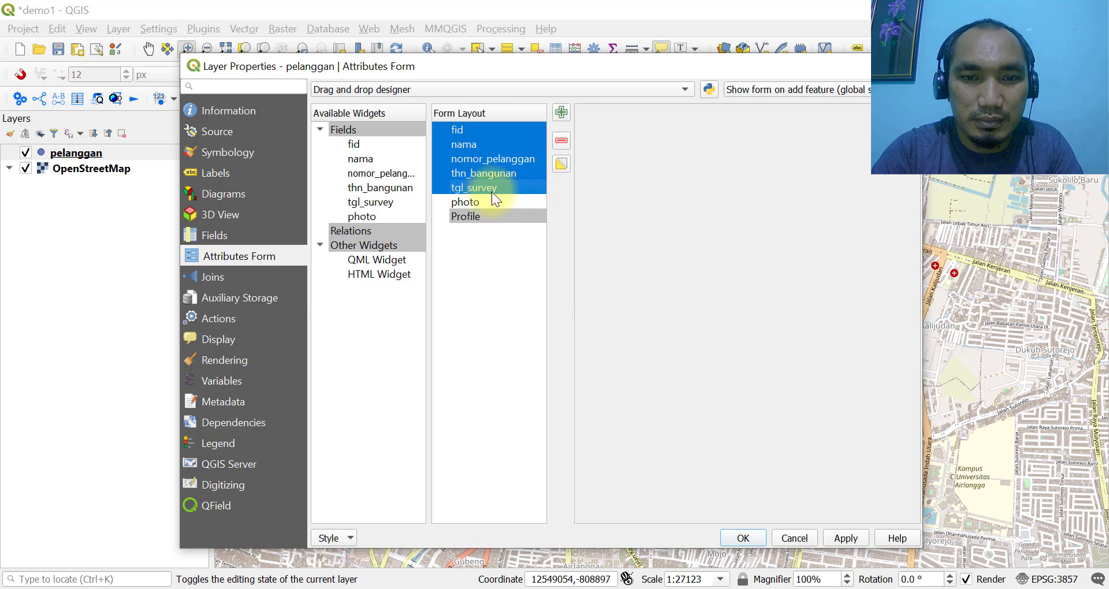
drag(491, 192, 498, 216)
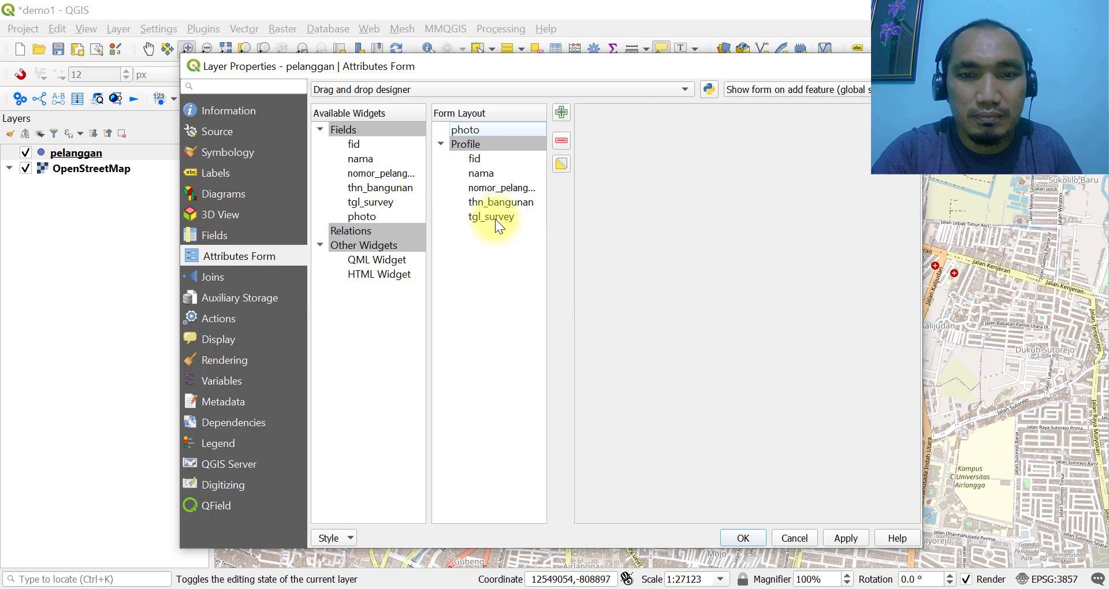
Add a one-column tab named Photo to the form layout
click(561, 114)
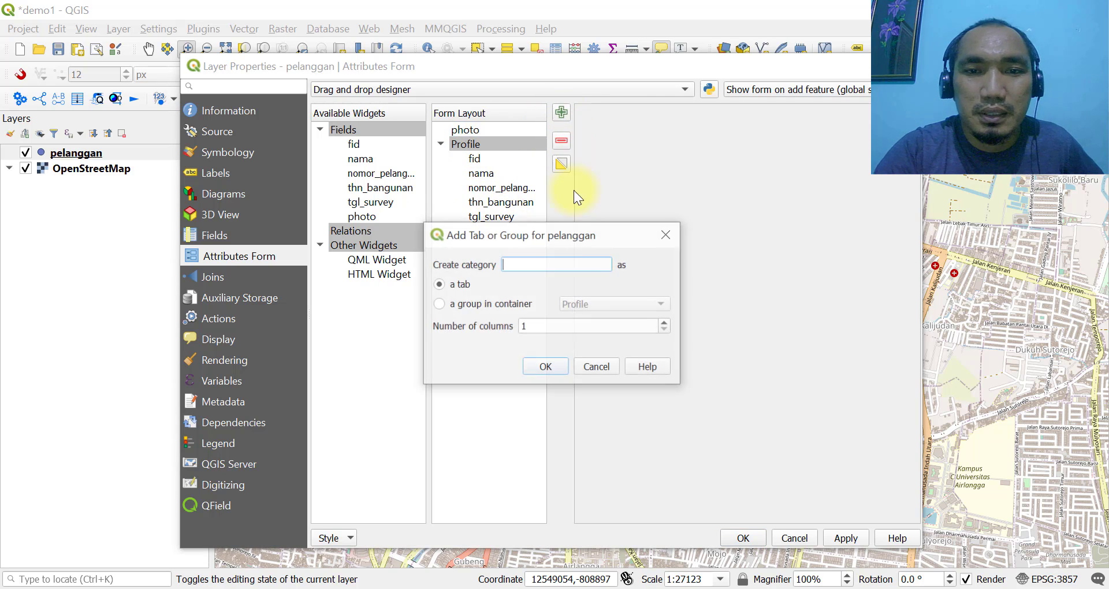
text(P)
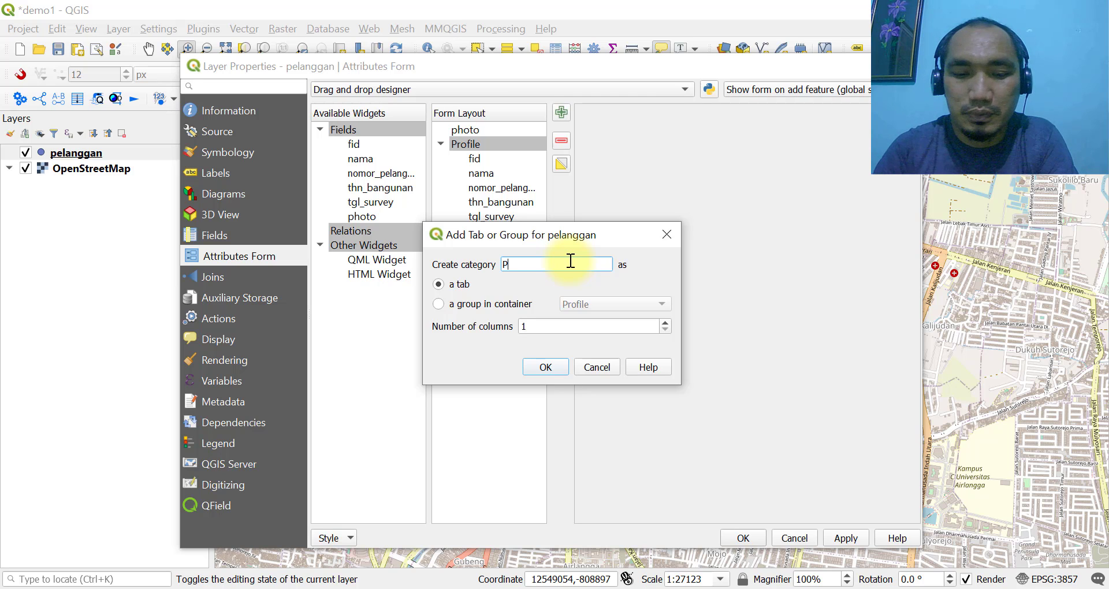
text(hoto)
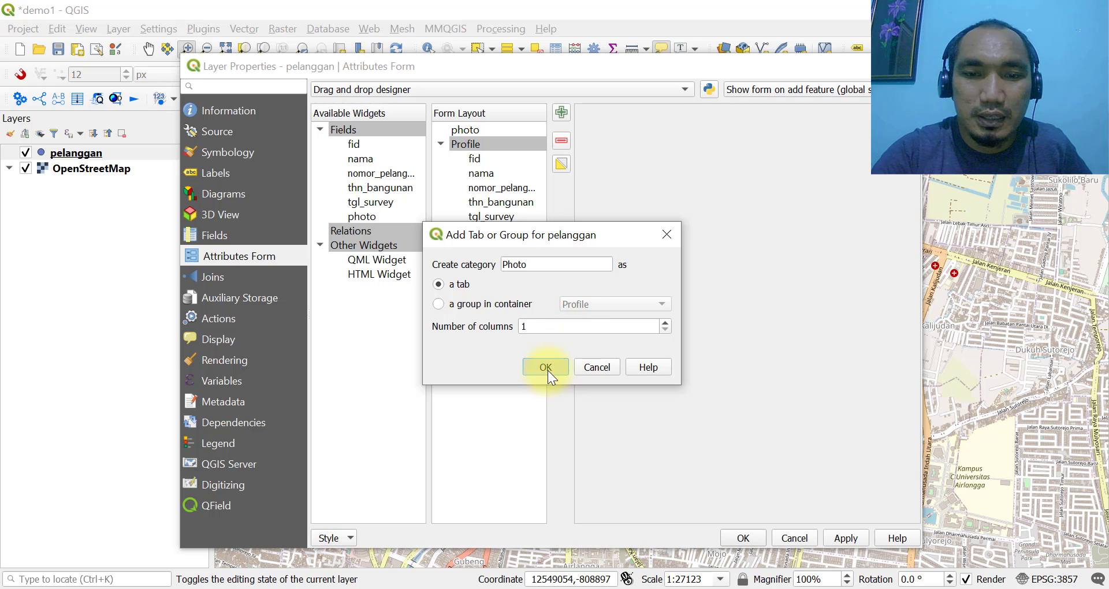
click(545, 367)
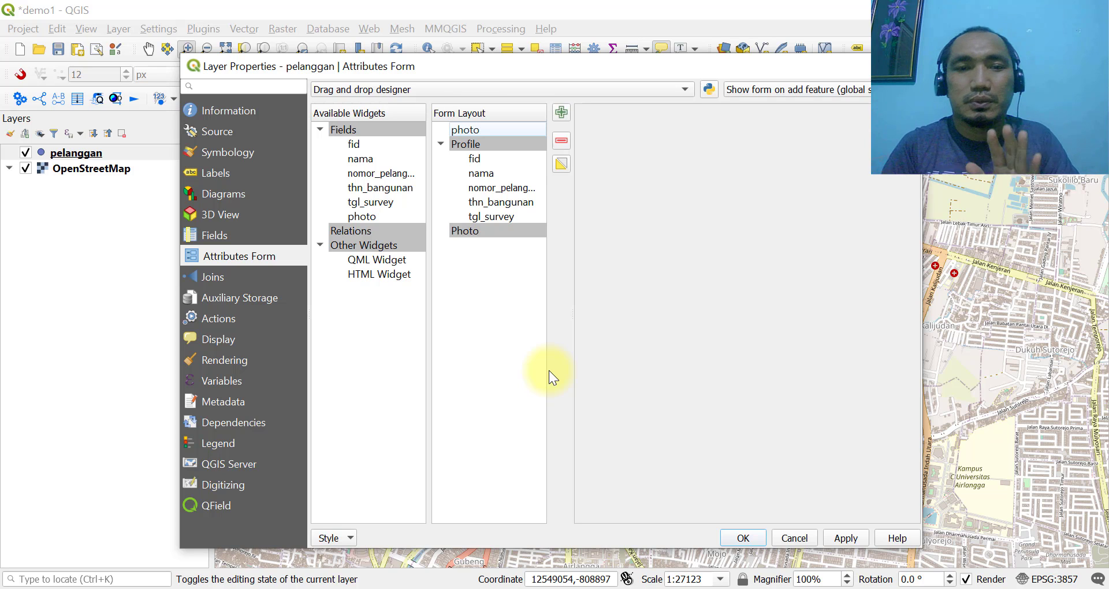
Move the photo field into the Photo tab and apply the layer's form settings
drag(465, 134, 494, 235)
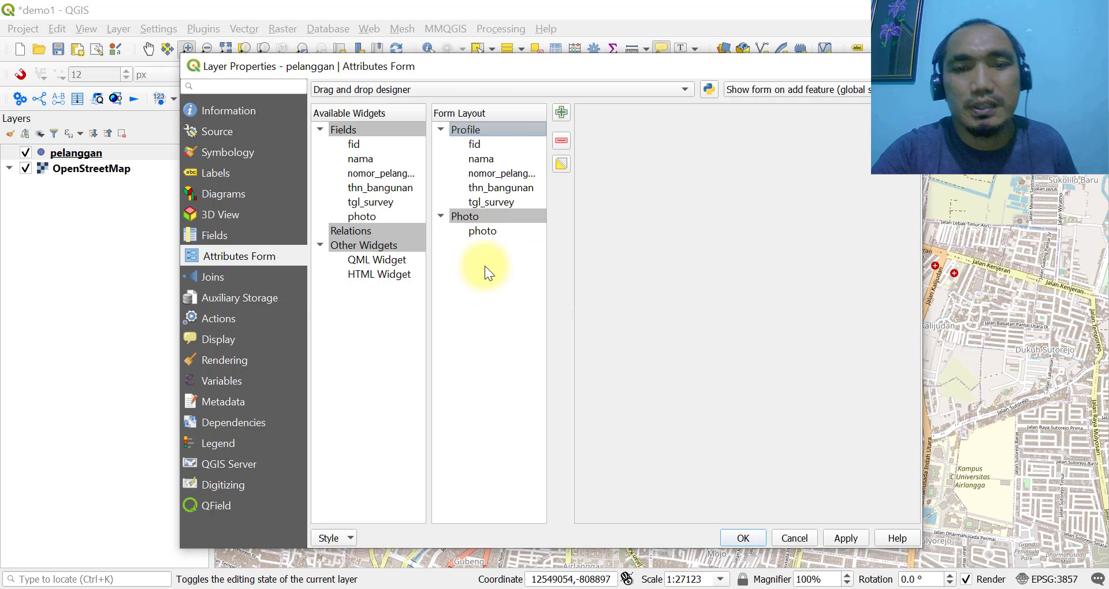
click(477, 219)
click(484, 231)
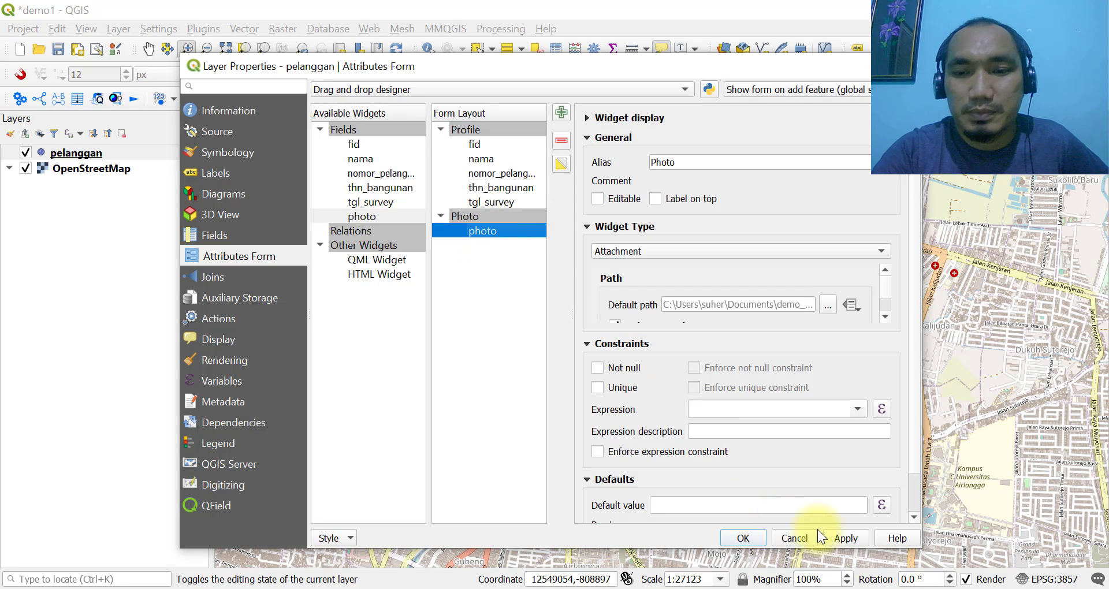
click(839, 538)
click(743, 538)
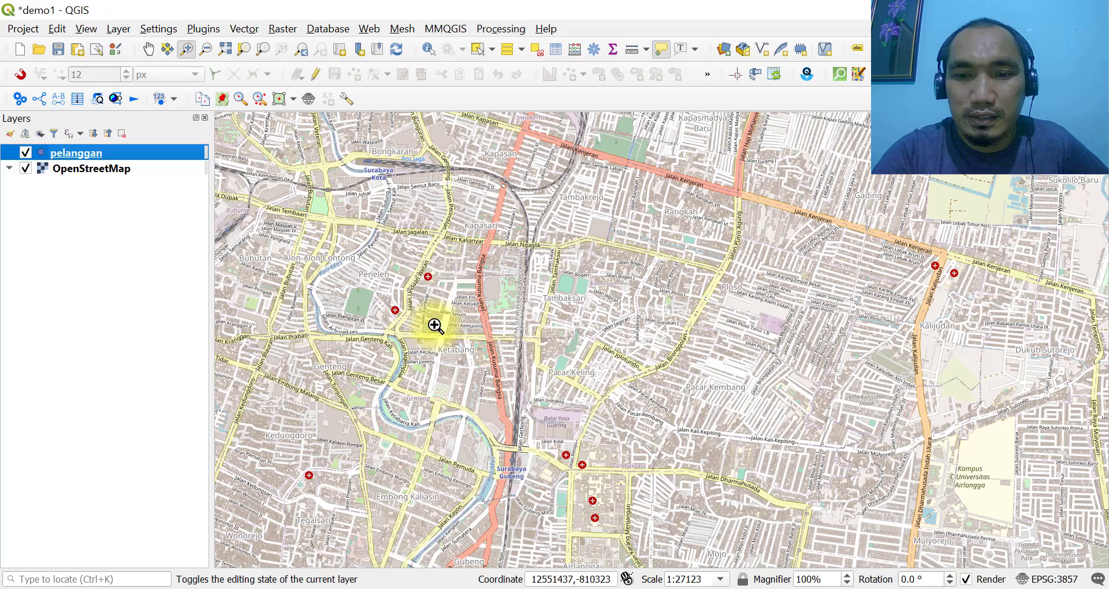
Enable editing on the pelanggan layer and add a point just north of Jalan Kapas Krampung, west of Jalan Rangkah II
click(671, 244)
click(670, 245)
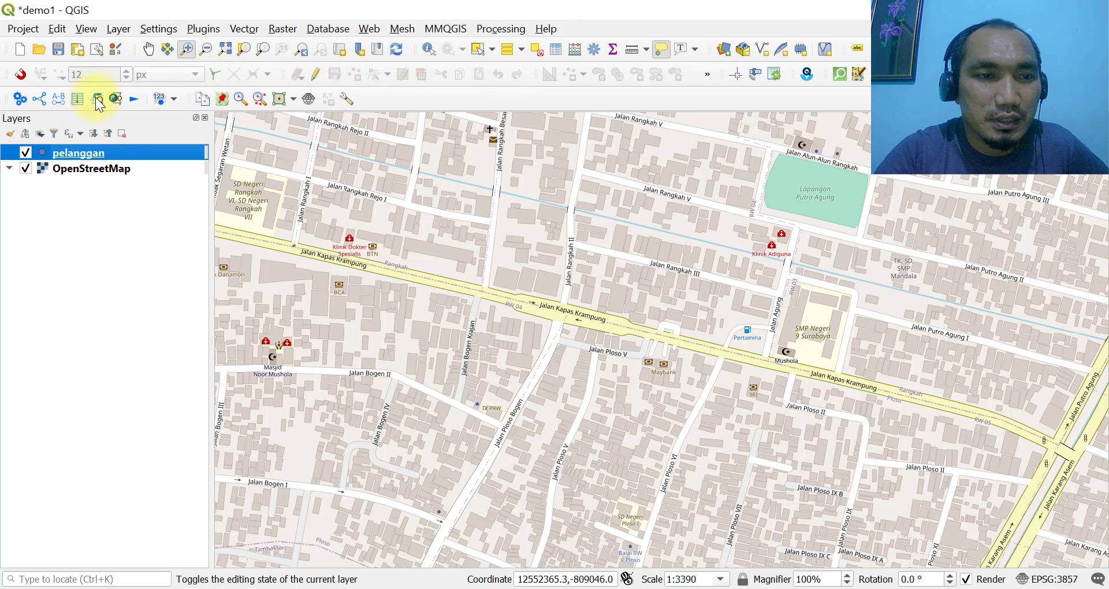
click(315, 73)
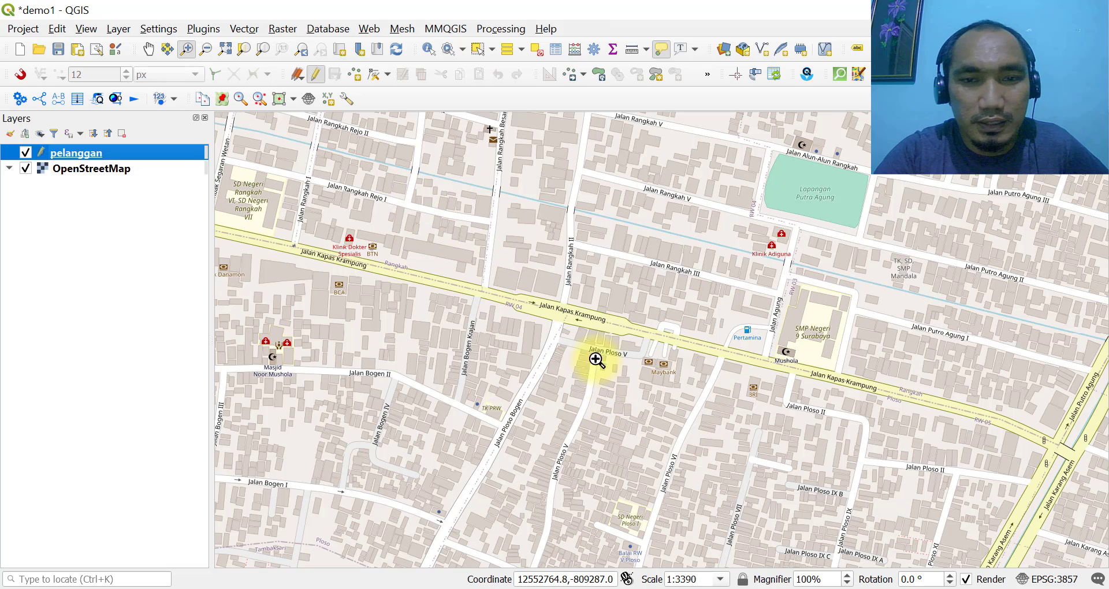
click(354, 74)
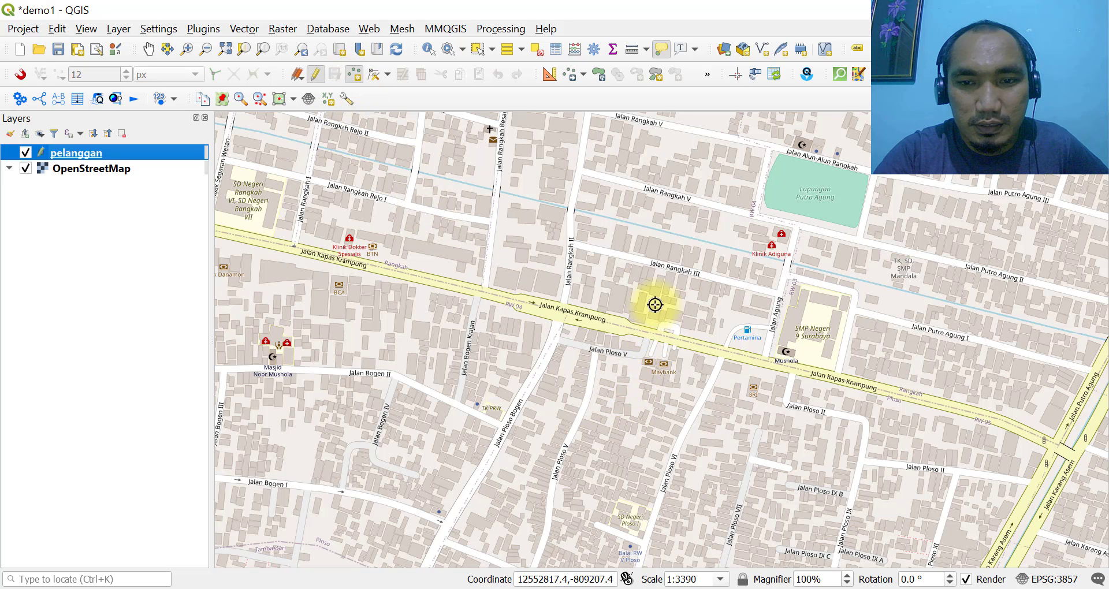
click(511, 250)
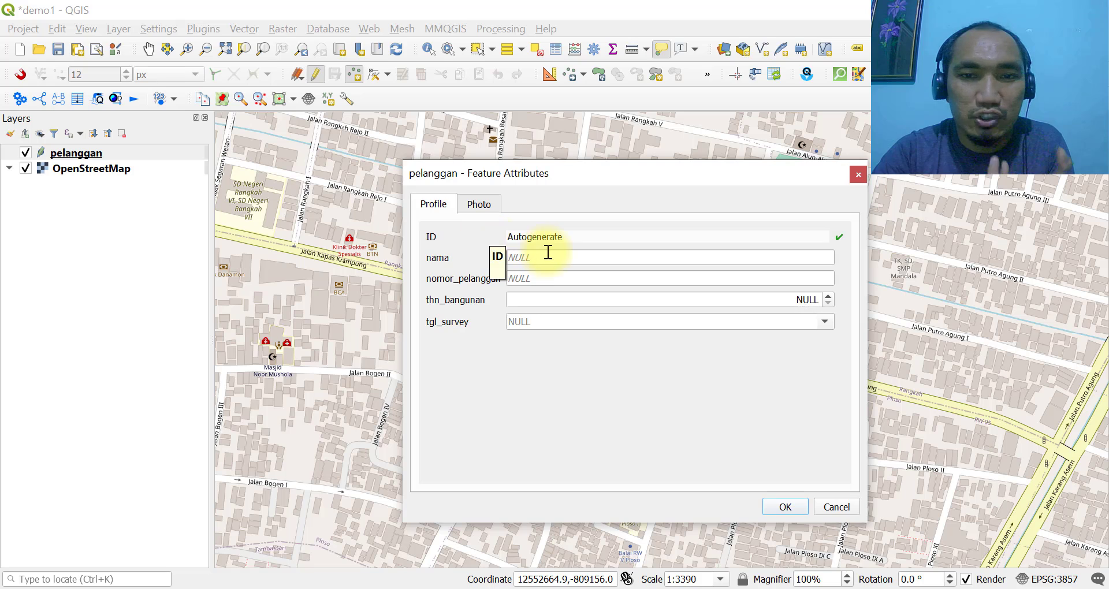
Fill in the customer's name and customer number, set thn_bangunan to 1980 and tgl_survey to 11-01-2021
click(575, 258)
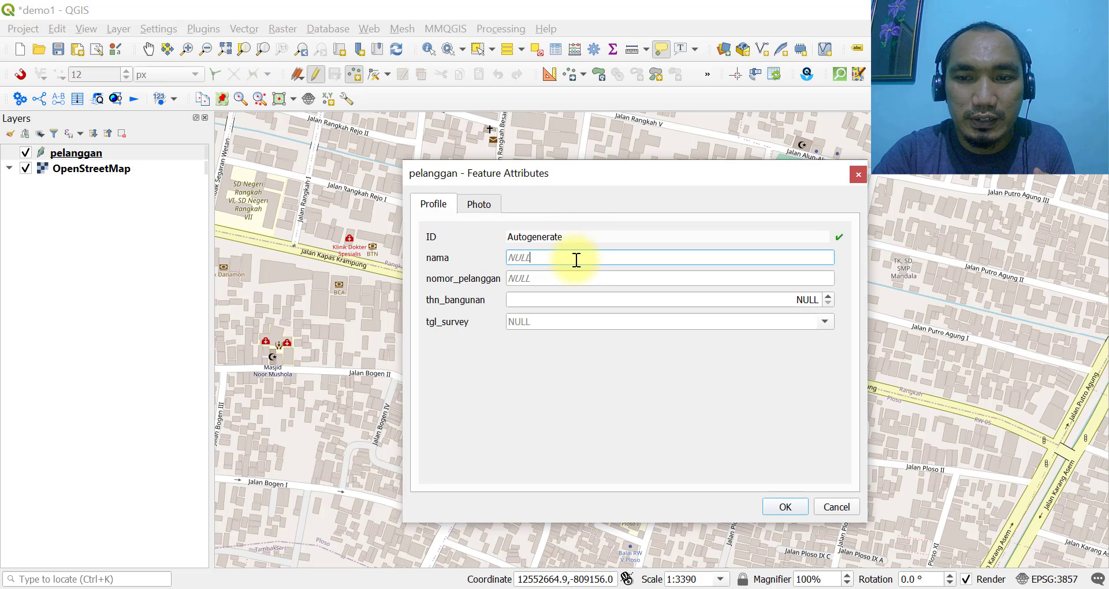
text(suherman)
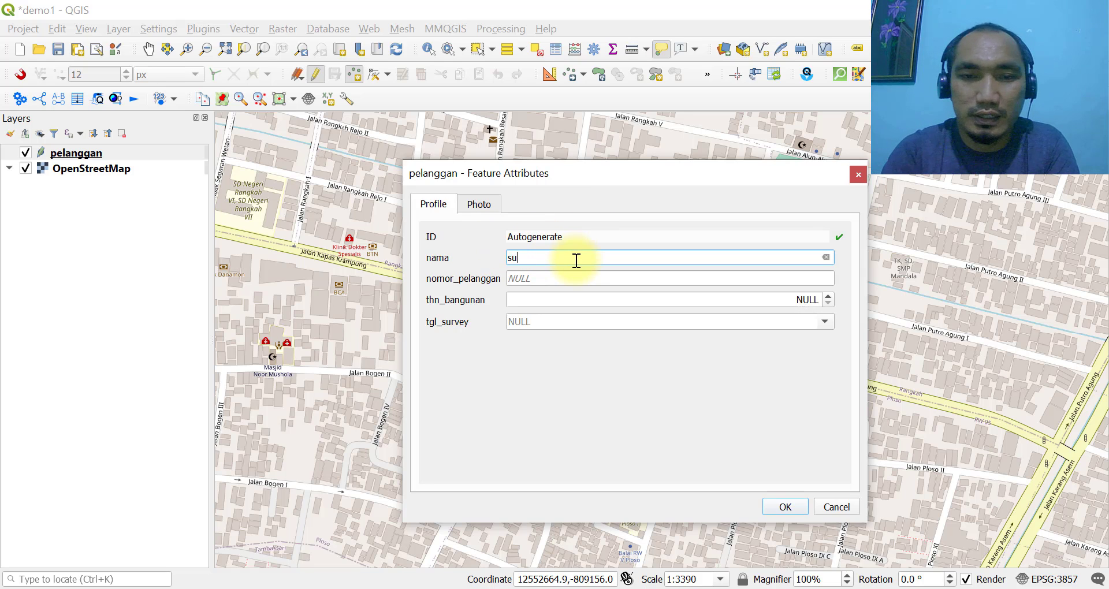
click(596, 272)
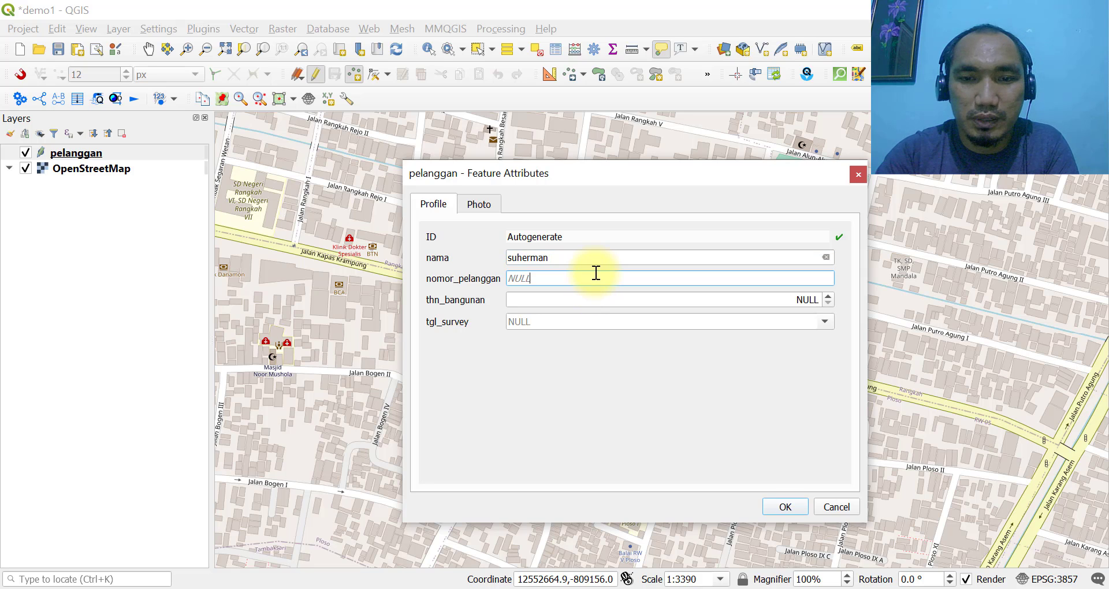
text(001)
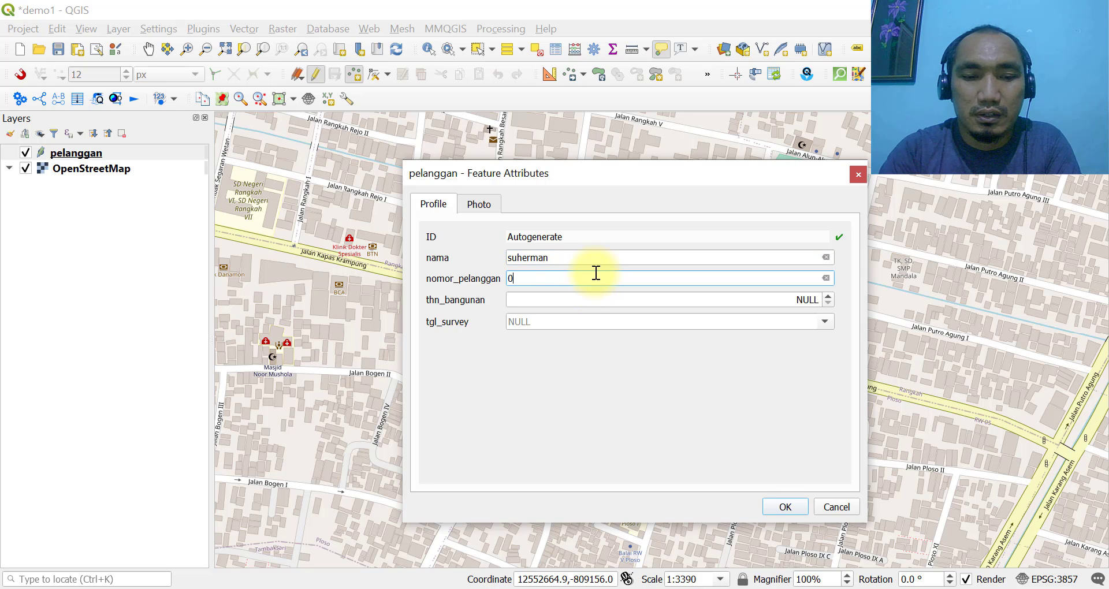
click(595, 297)
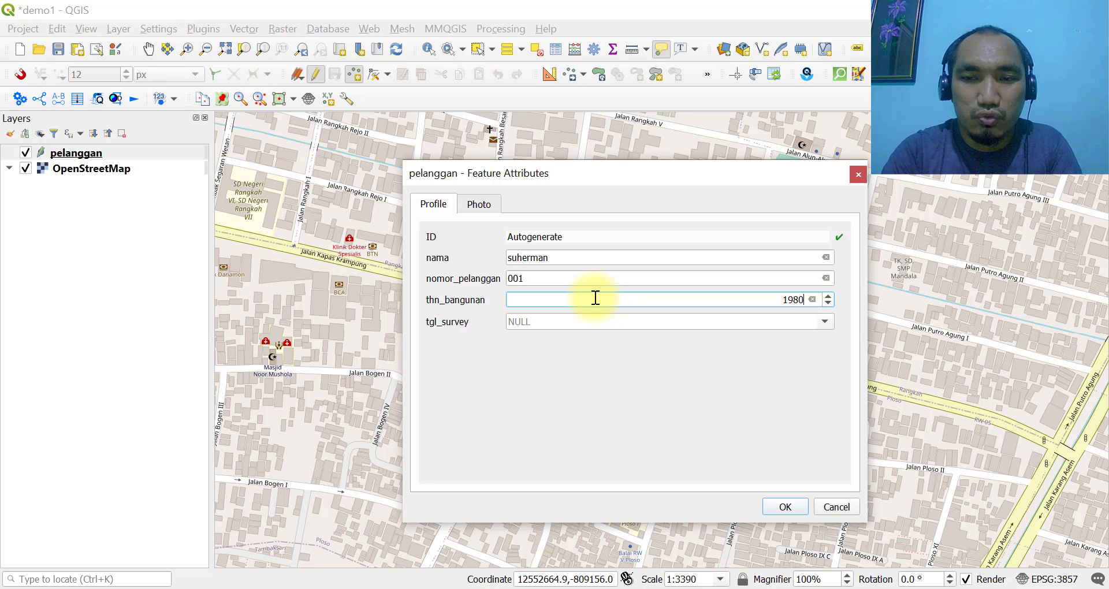
click(581, 321)
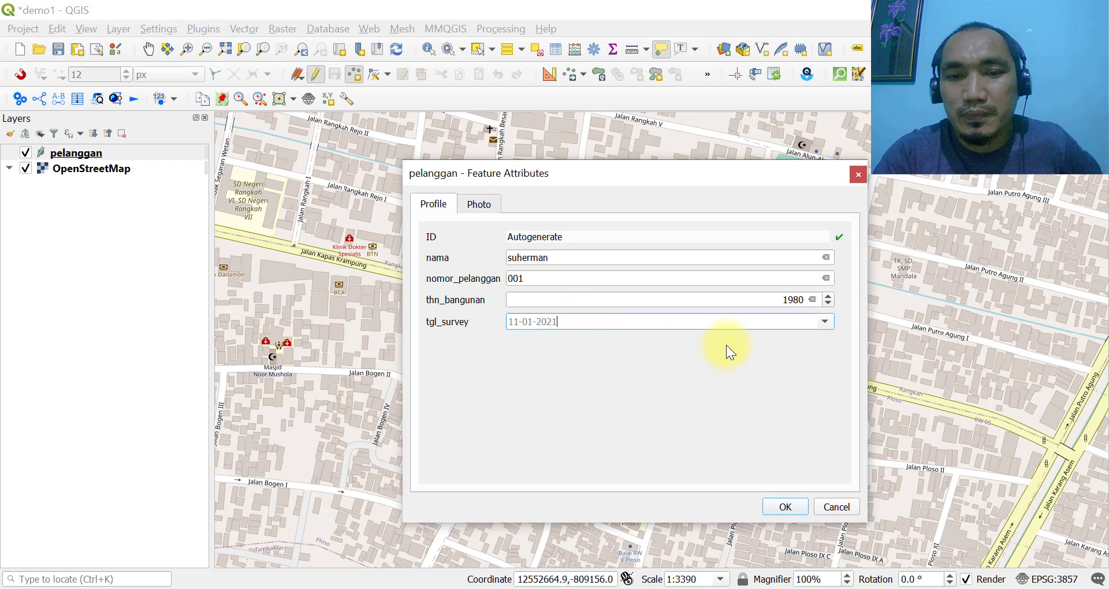
click(825, 322)
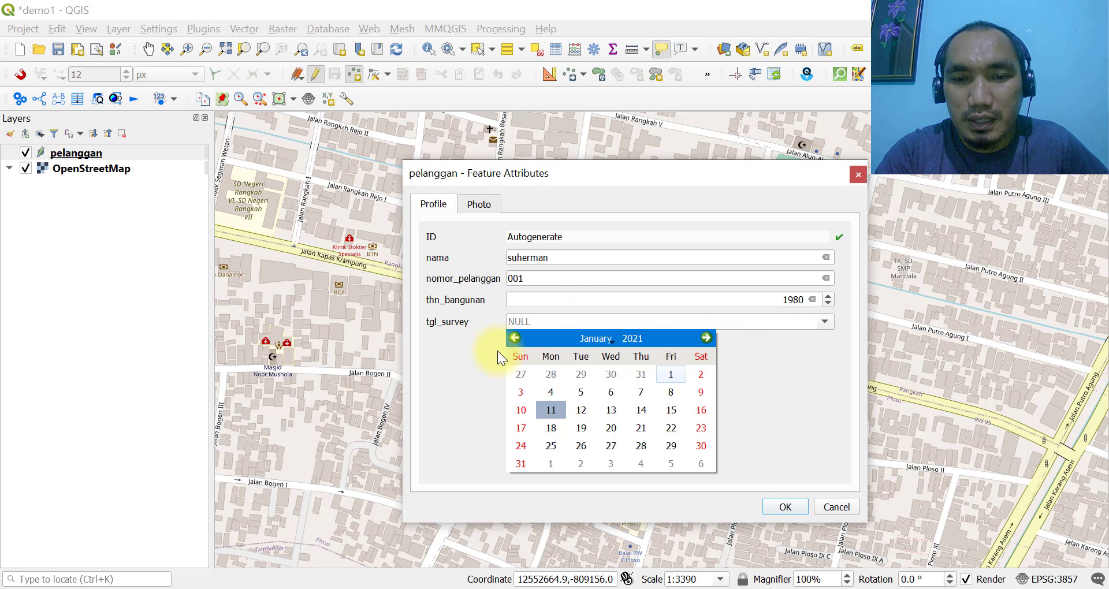
click(544, 413)
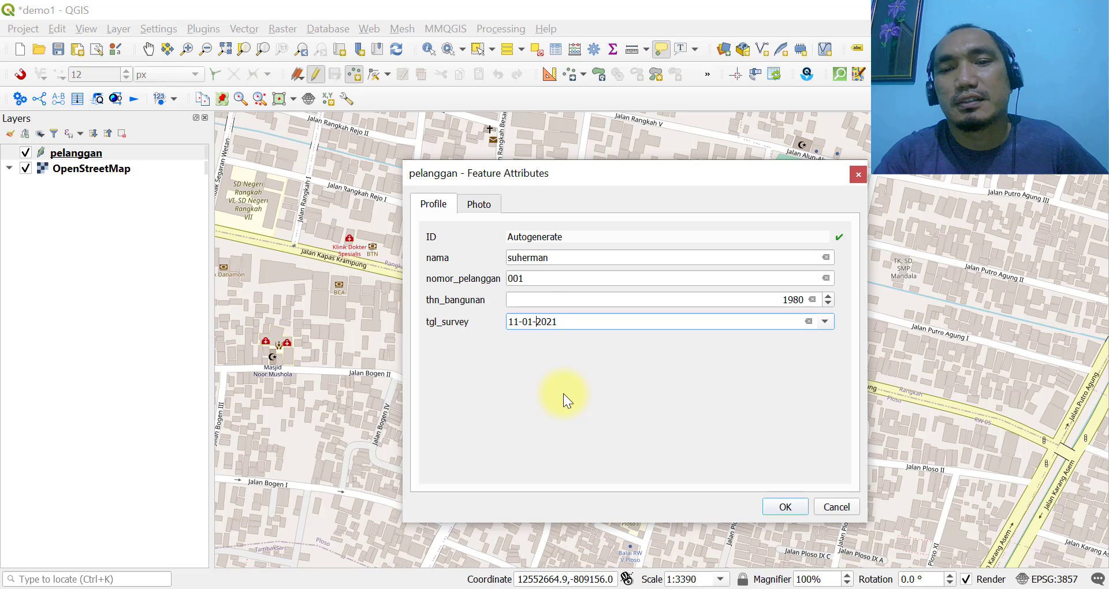
Check the Profile and Photo tabs of the new feature's form, including the photo attachment field
click(479, 203)
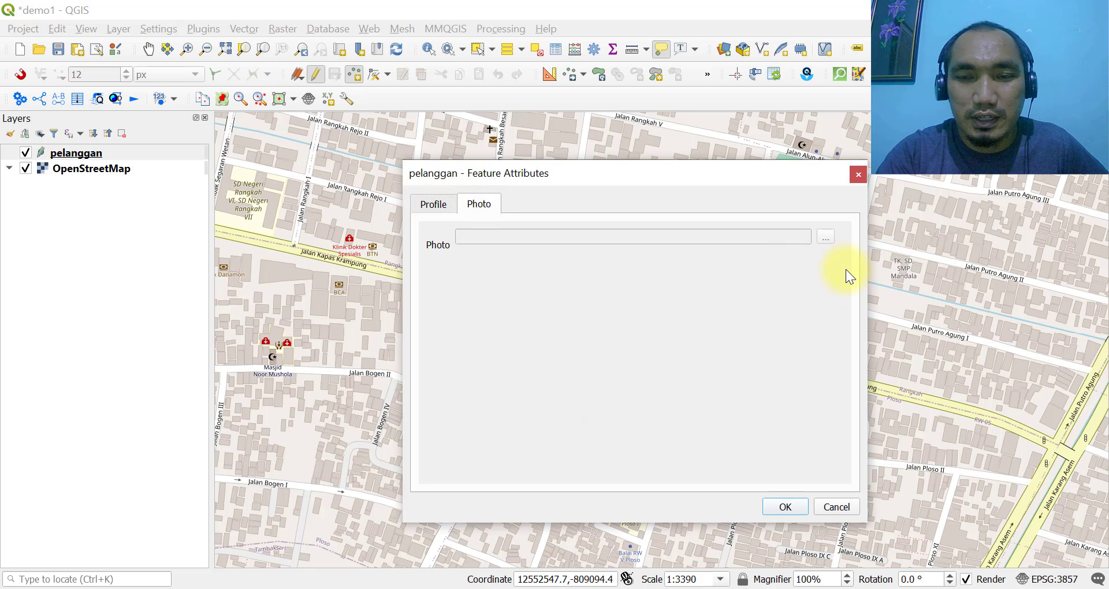
click(437, 205)
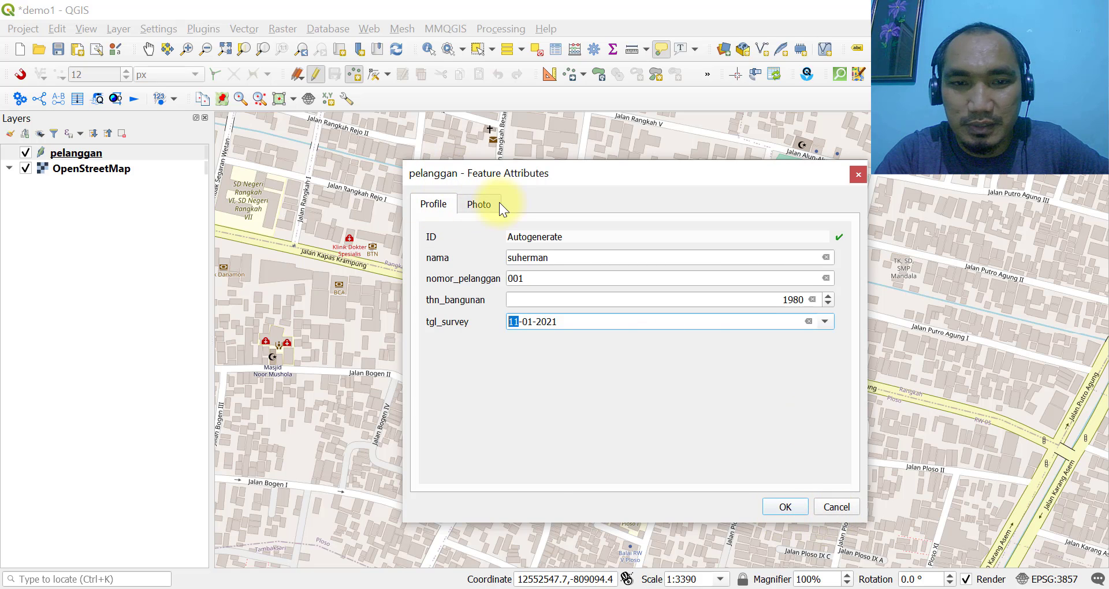
click(488, 204)
click(421, 201)
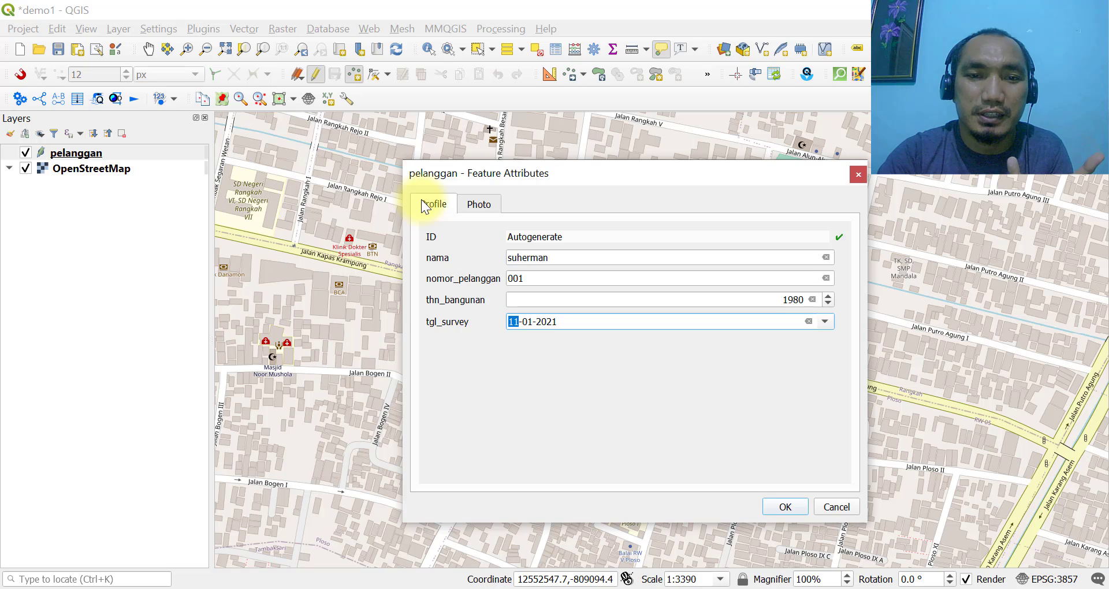
click(481, 203)
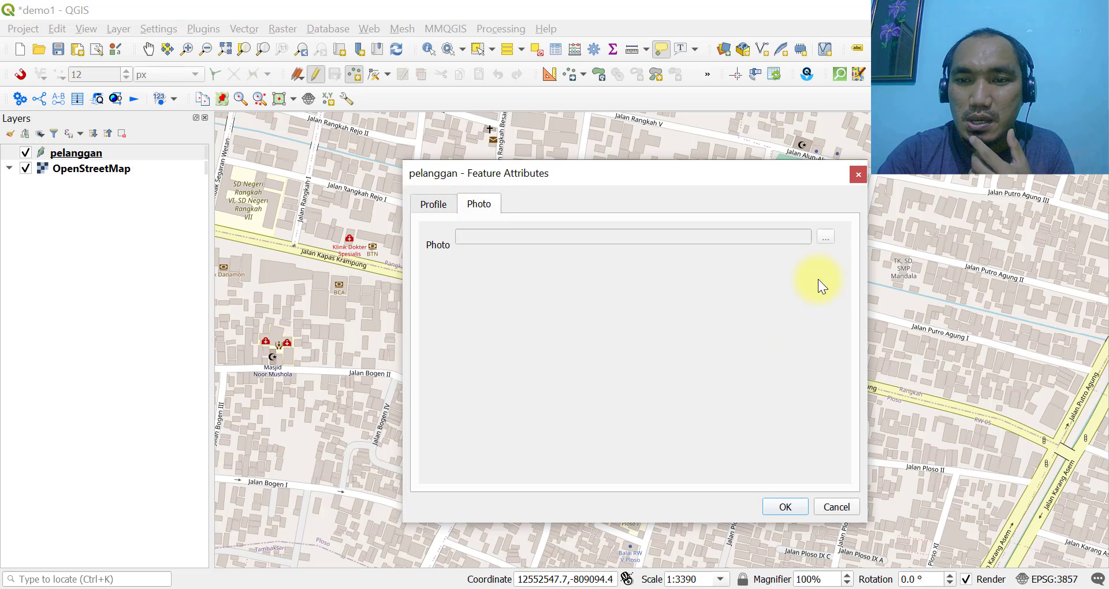
Accept the new point's attributes, save the pelanggan layer edits and end the editing session
click(785, 503)
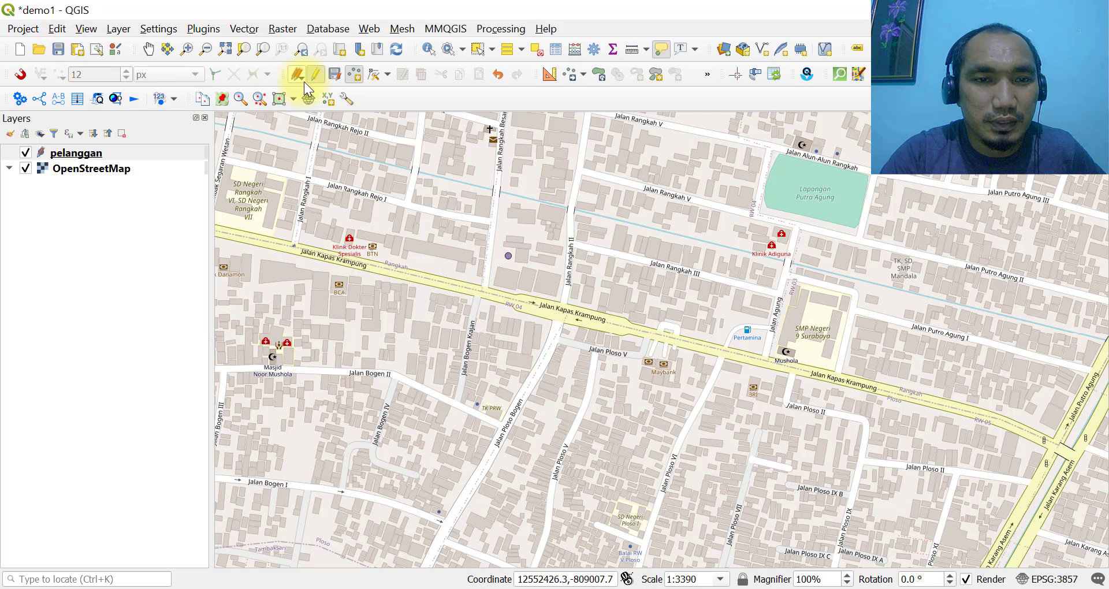
click(335, 74)
click(319, 74)
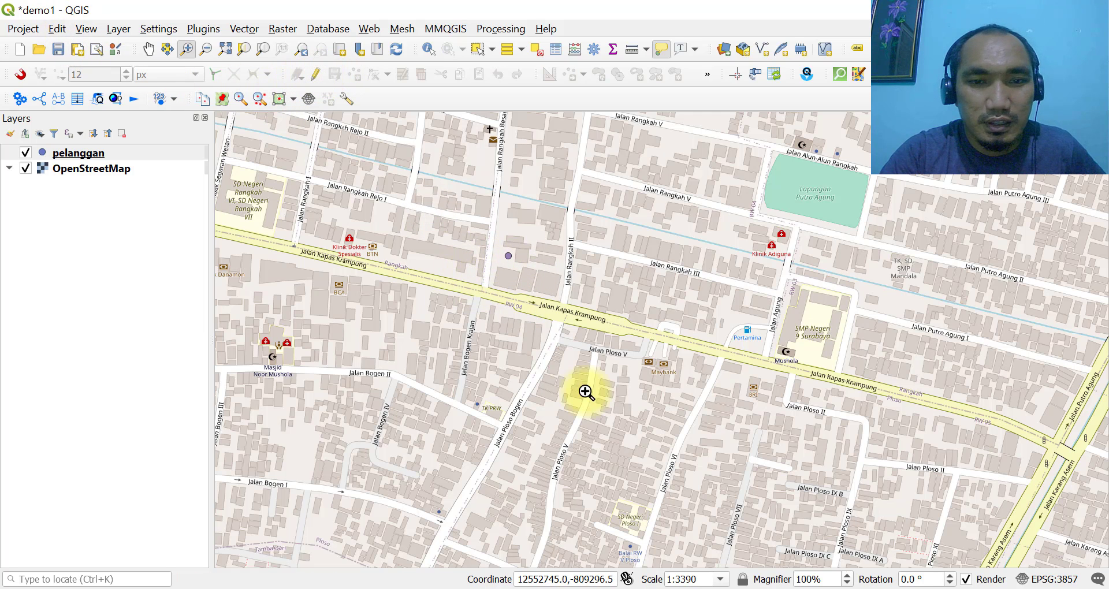
Label the pelanggan layer with single labels based on the nama field
scroll(505, 266, up, 2)
scroll(522, 232, down, 1)
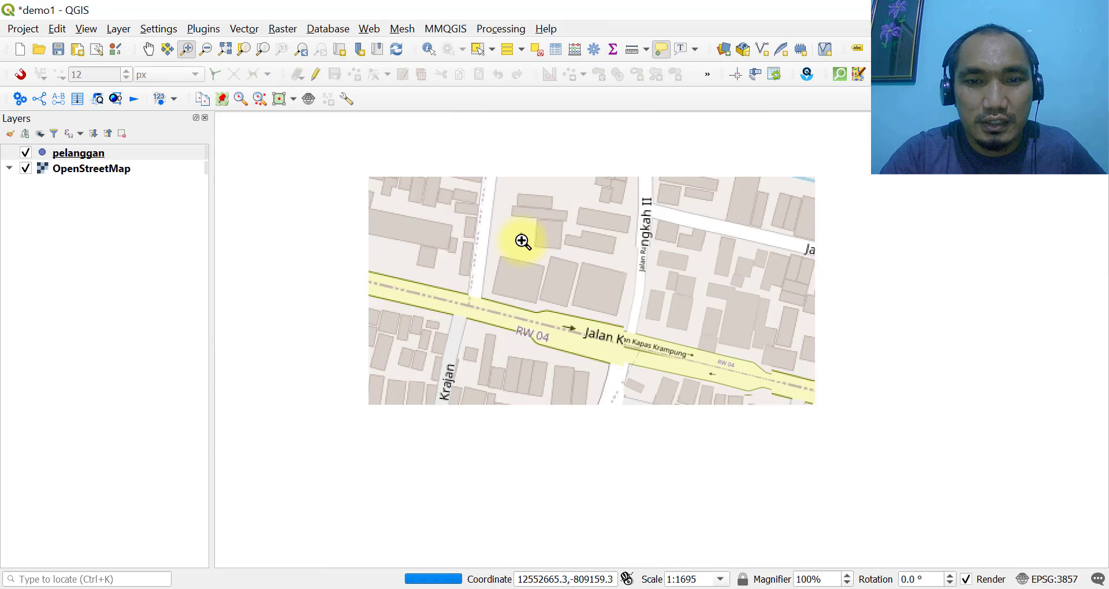
right_click(92, 152)
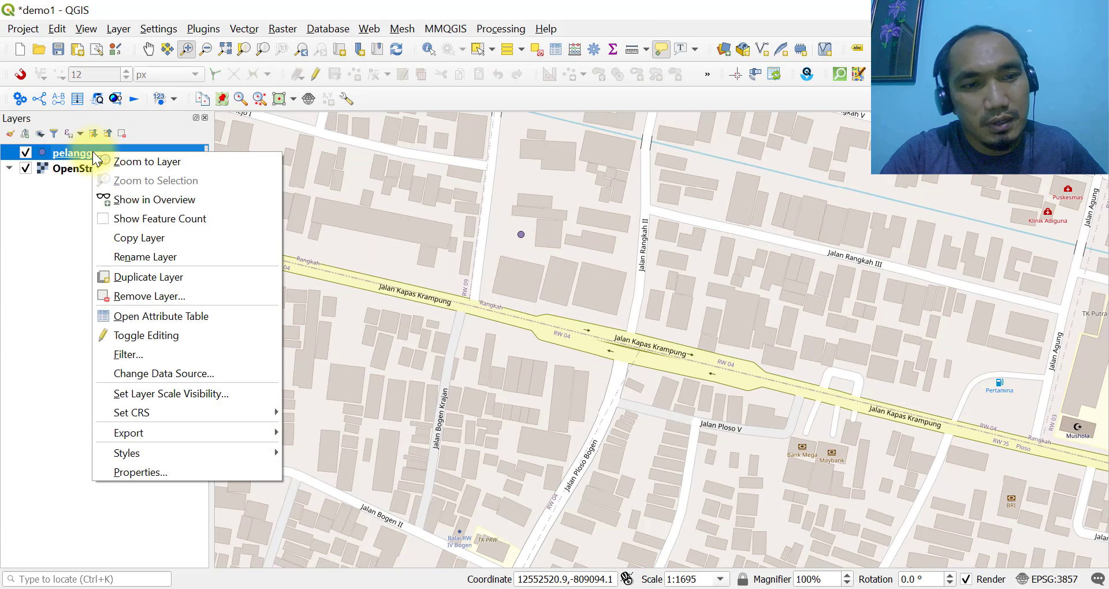
click(164, 468)
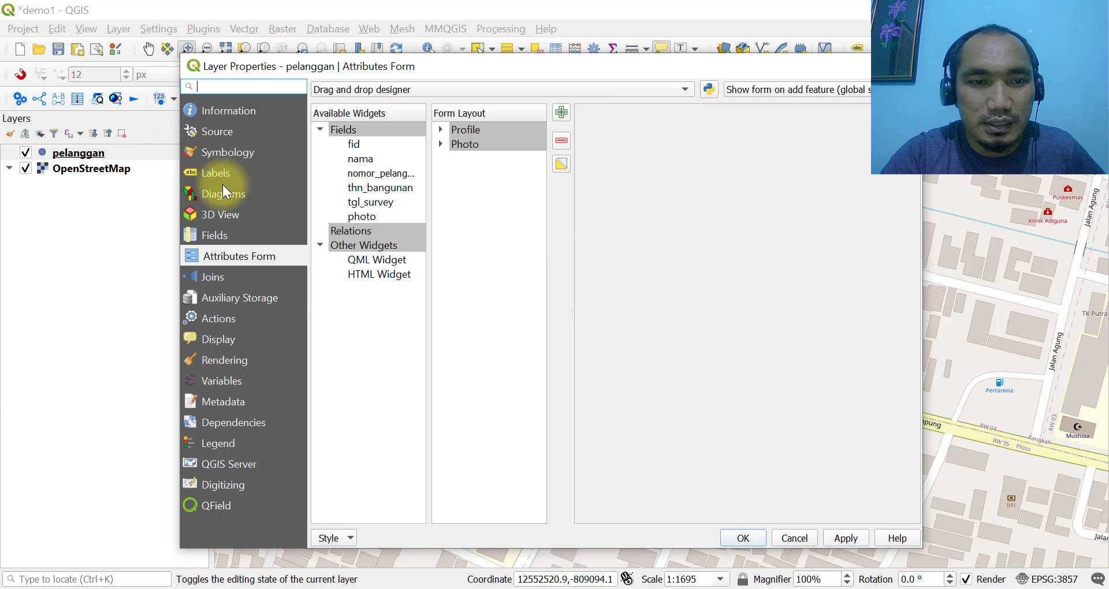
click(216, 172)
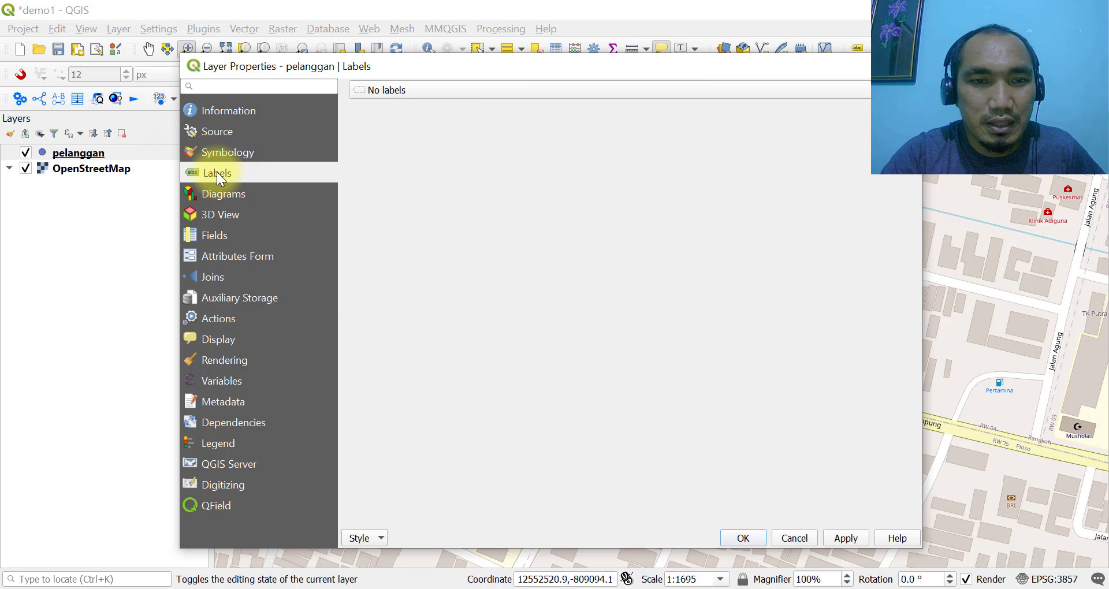
click(500, 87)
click(600, 153)
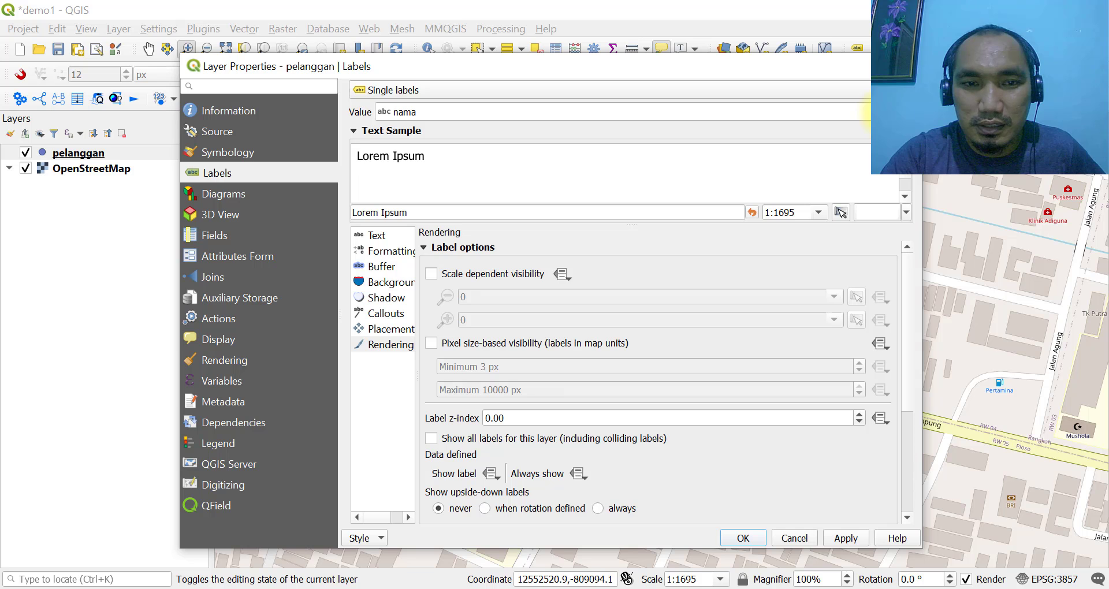
click(381, 267)
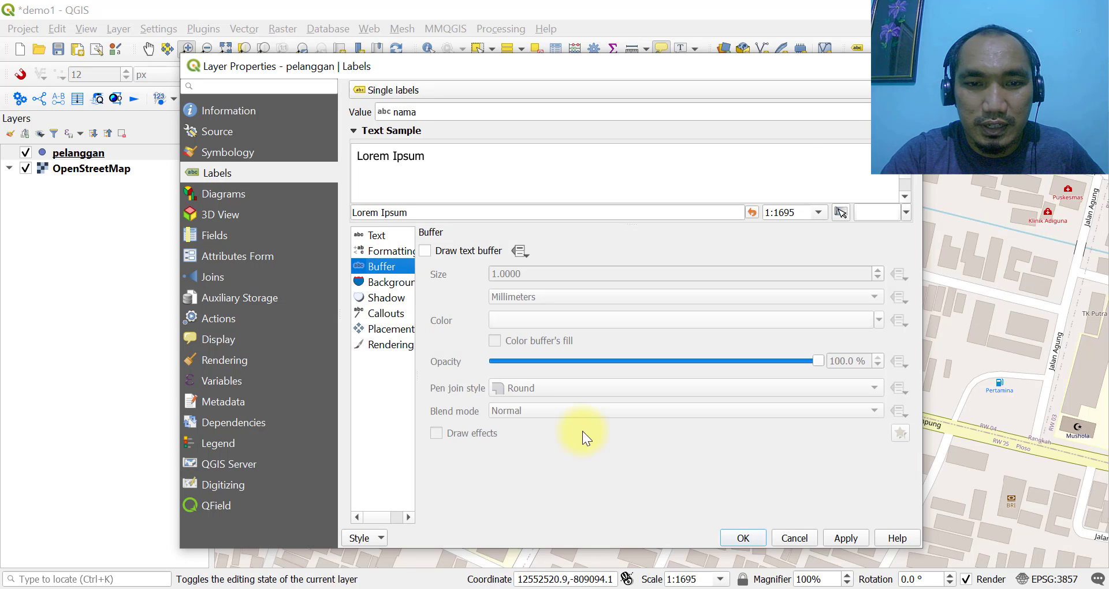
click(742, 537)
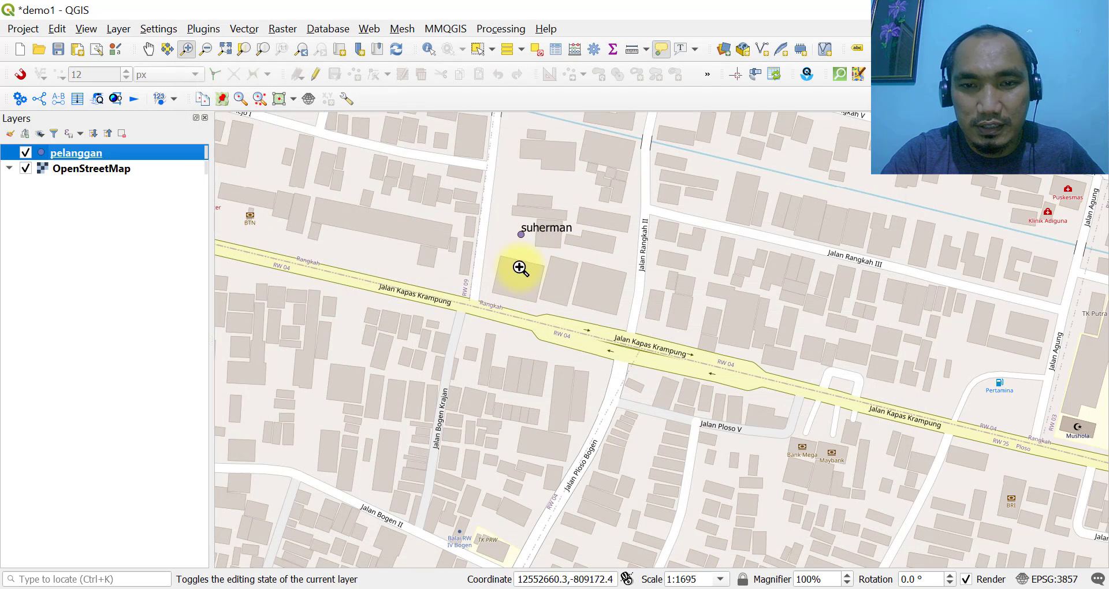
Toggle the Editable option of the photo field in the pelanggan attributes form, accept the layer properties and save the project
right_click(90, 160)
click(185, 477)
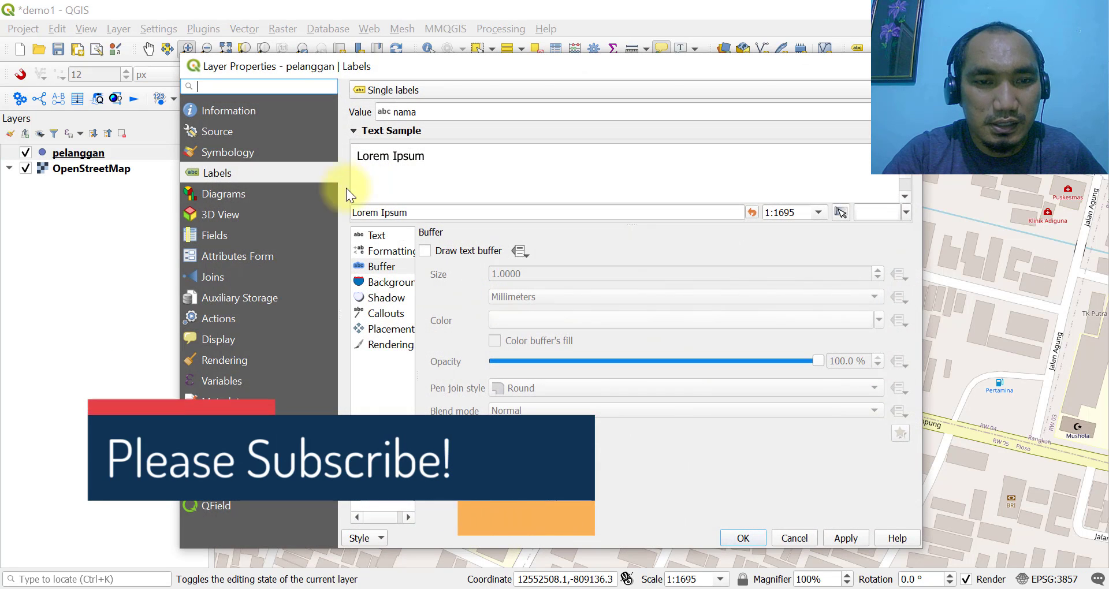
click(224, 255)
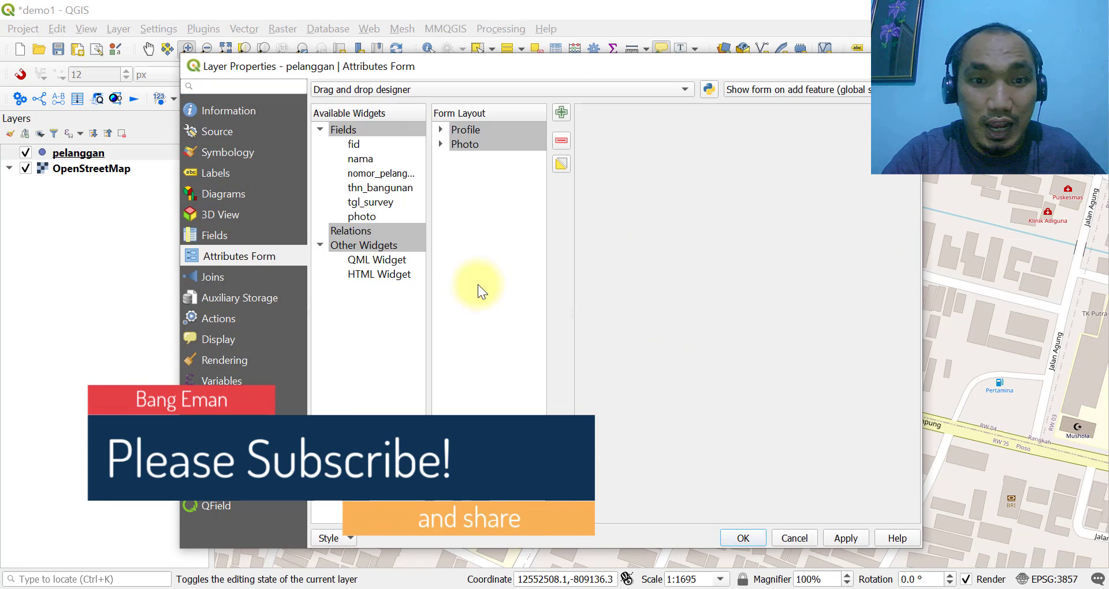
click(362, 217)
click(632, 199)
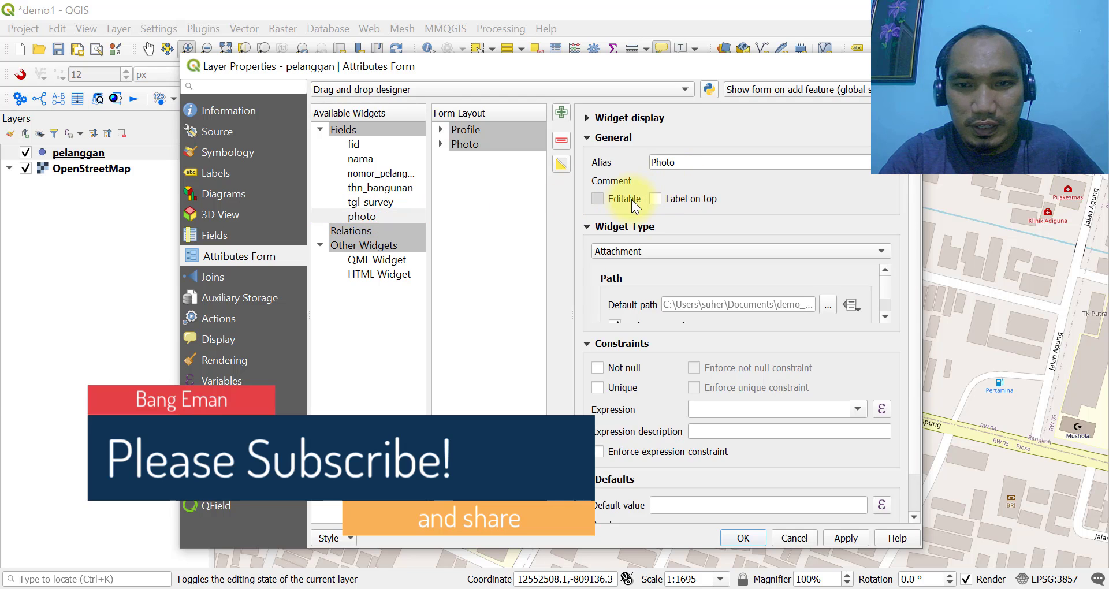
click(742, 538)
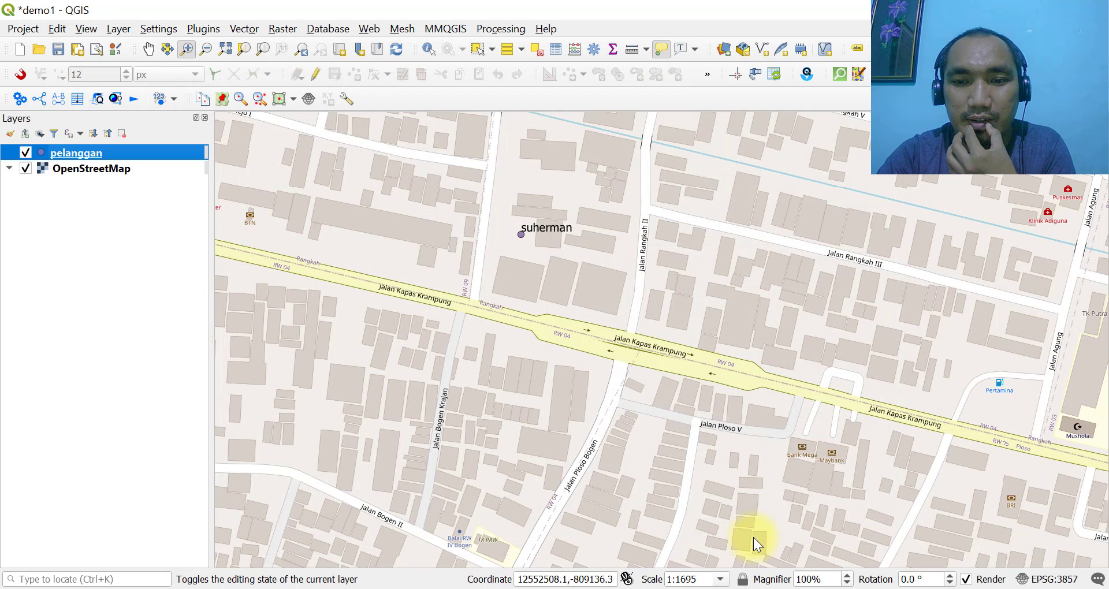
click(57, 49)
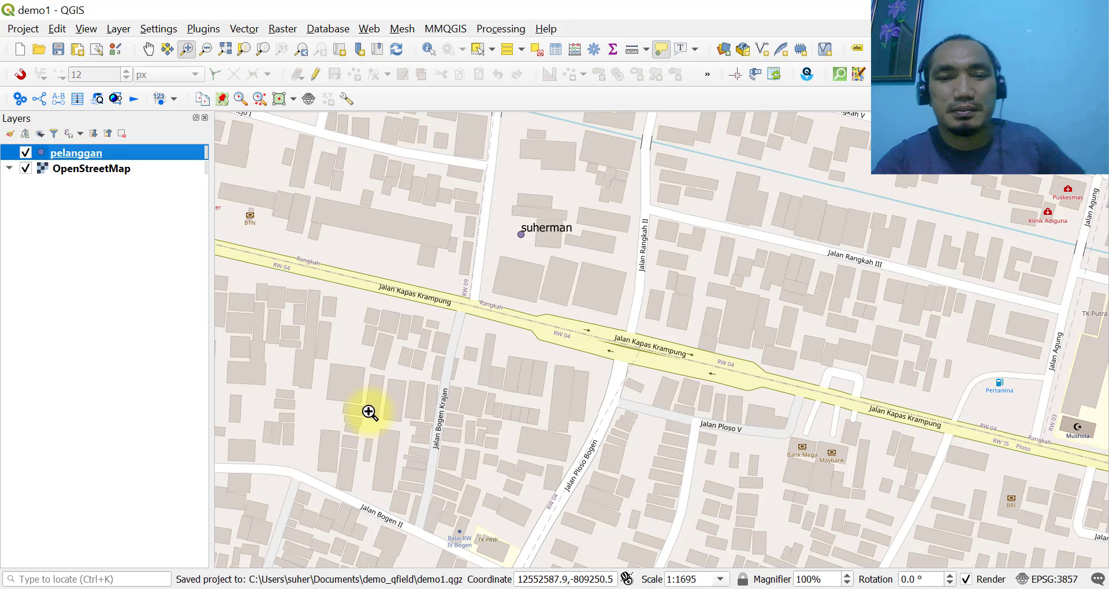
Save the demo1 project again and close it by starting a new blank project
scroll(506, 284, down, 1)
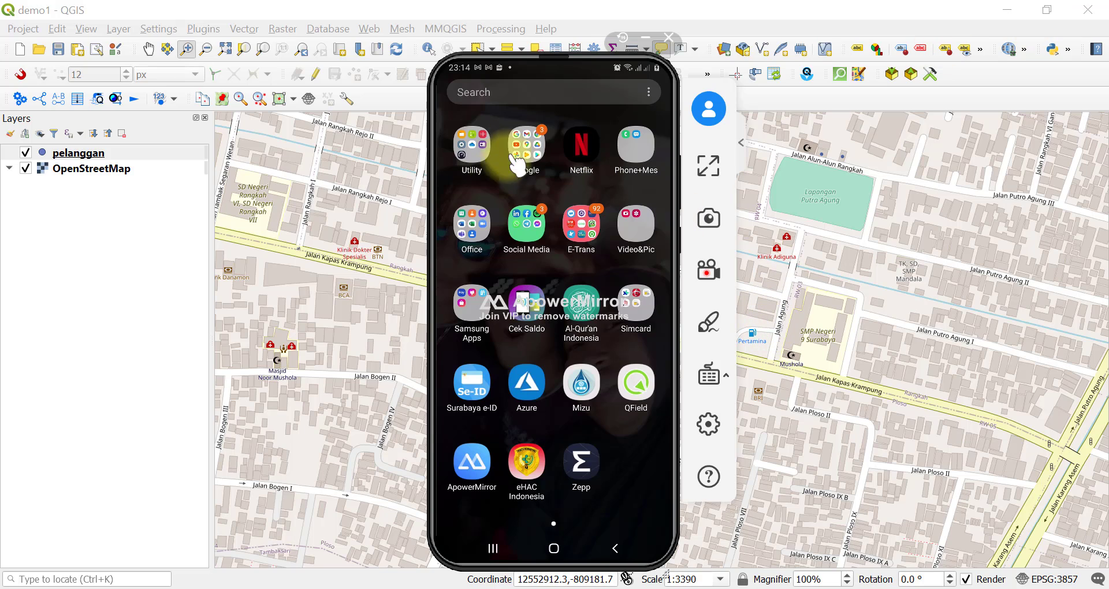
drag(545, 58, 709, 39)
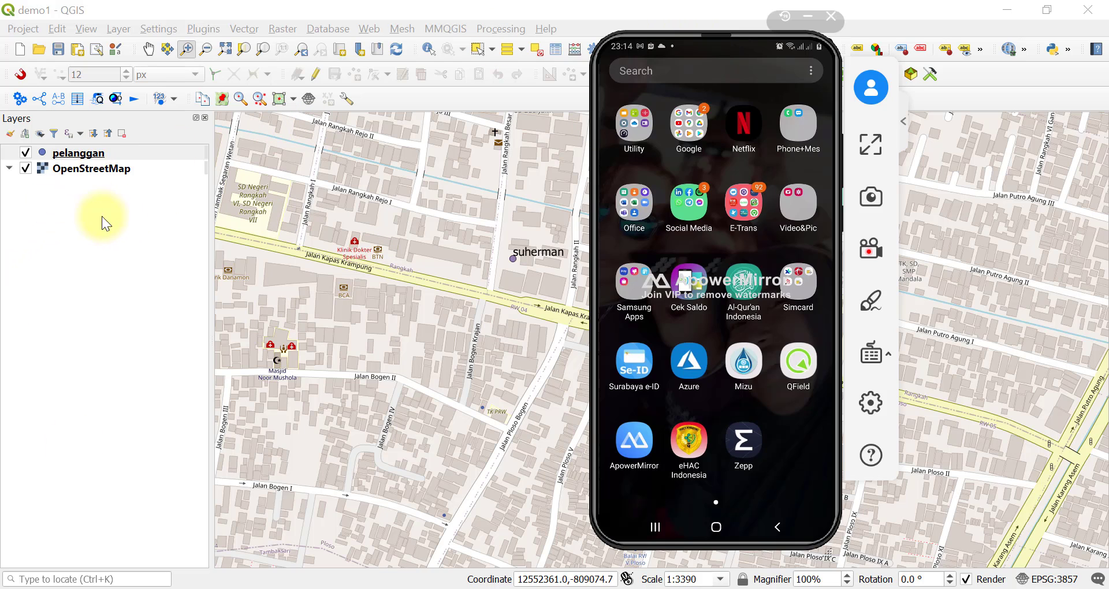
click(80, 154)
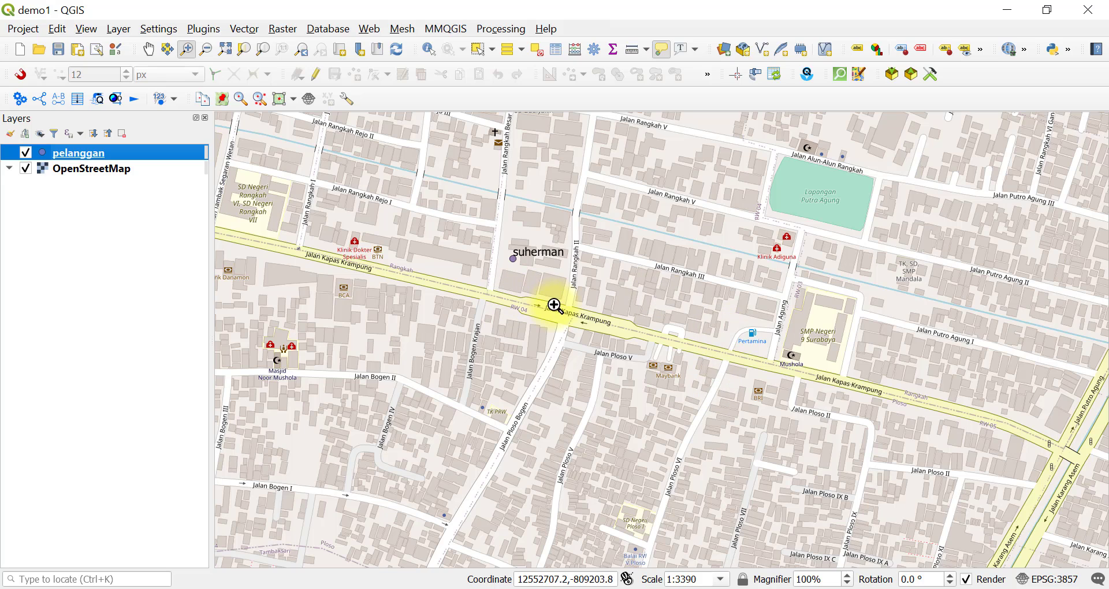
click(57, 50)
click(20, 50)
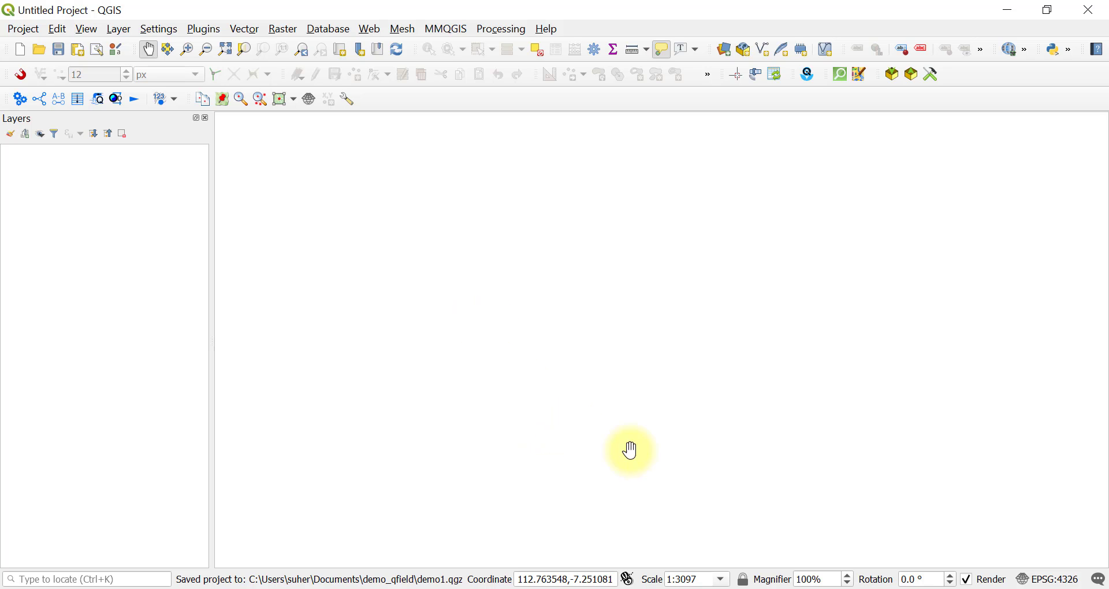
Switch to File Explorer and check the datademo1.gpkg and demo1.qgz files in the demo_qfield folder
click(490, 588)
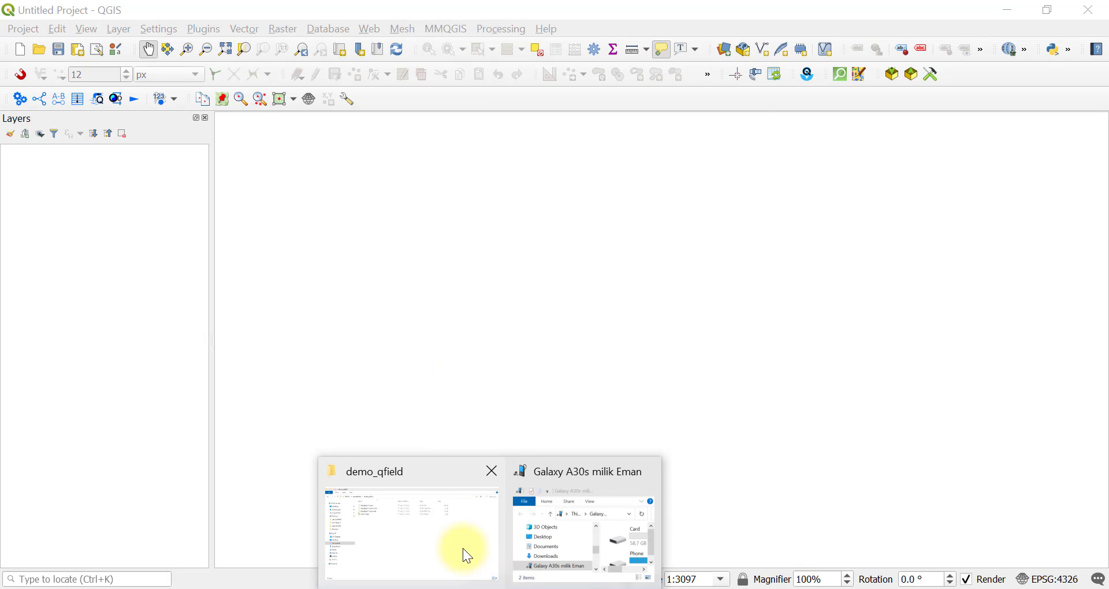
click(463, 549)
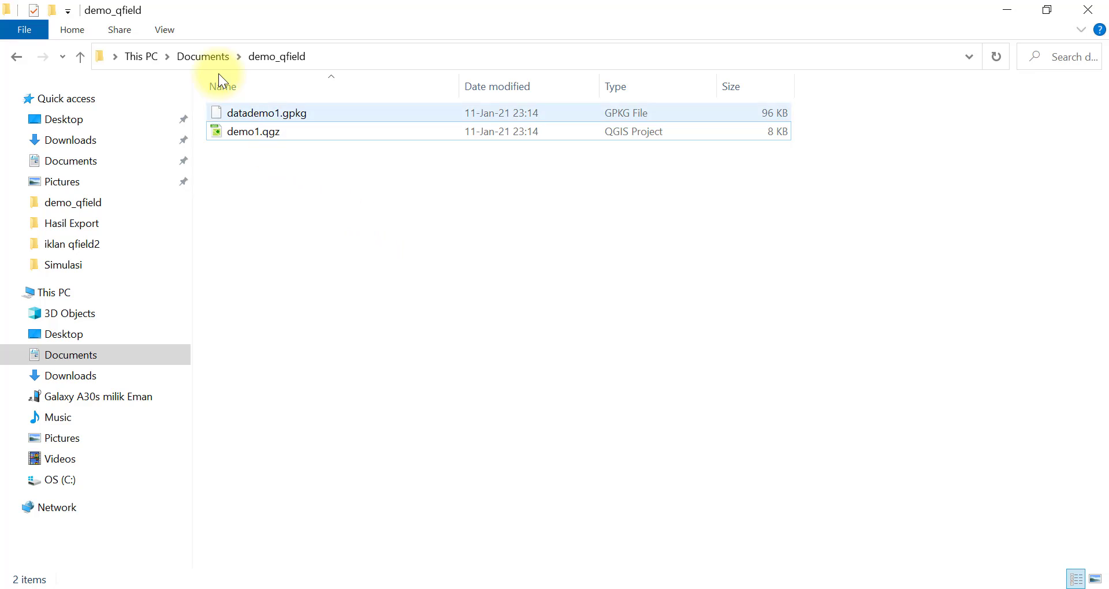
click(310, 112)
click(317, 132)
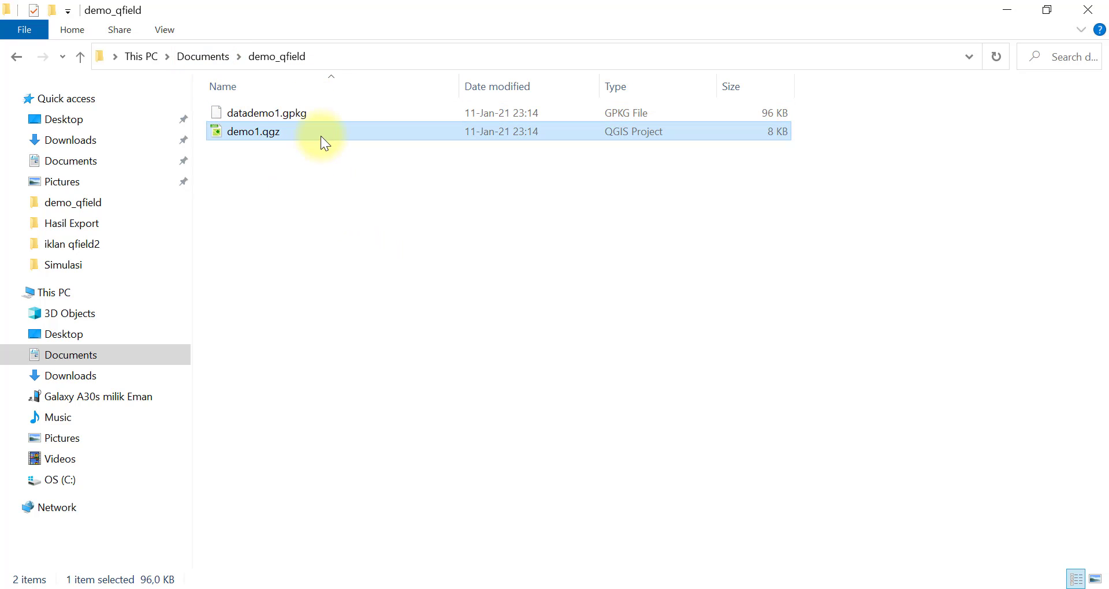
click(364, 160)
drag(383, 163, 240, 119)
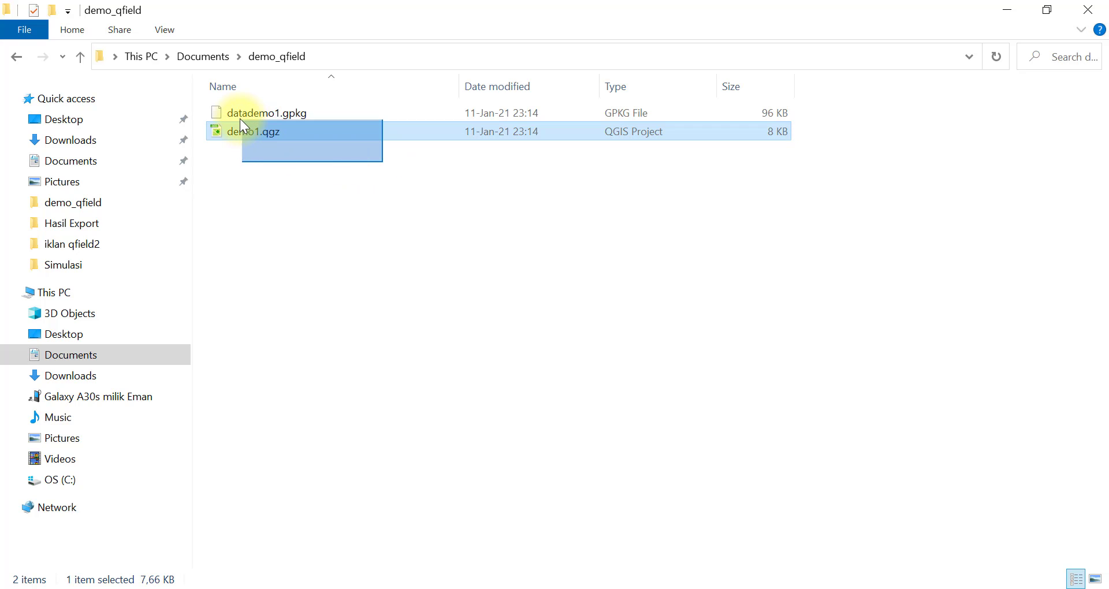
Copy the demo_qfield folder from Documents into the Download folder of the connected Galaxy A30s phone storage
click(215, 56)
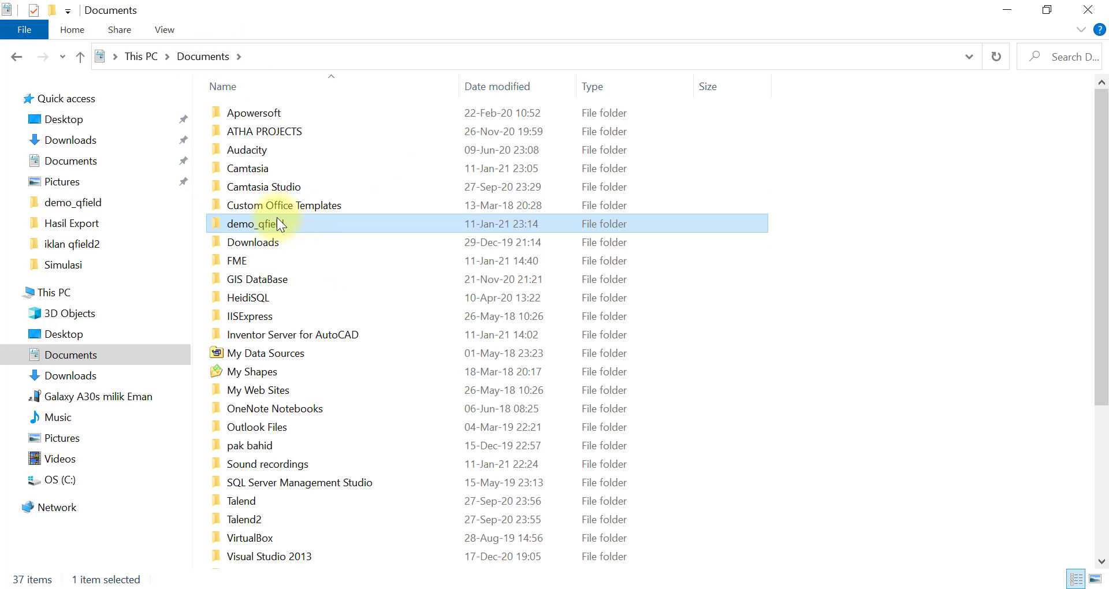
right_click(274, 223)
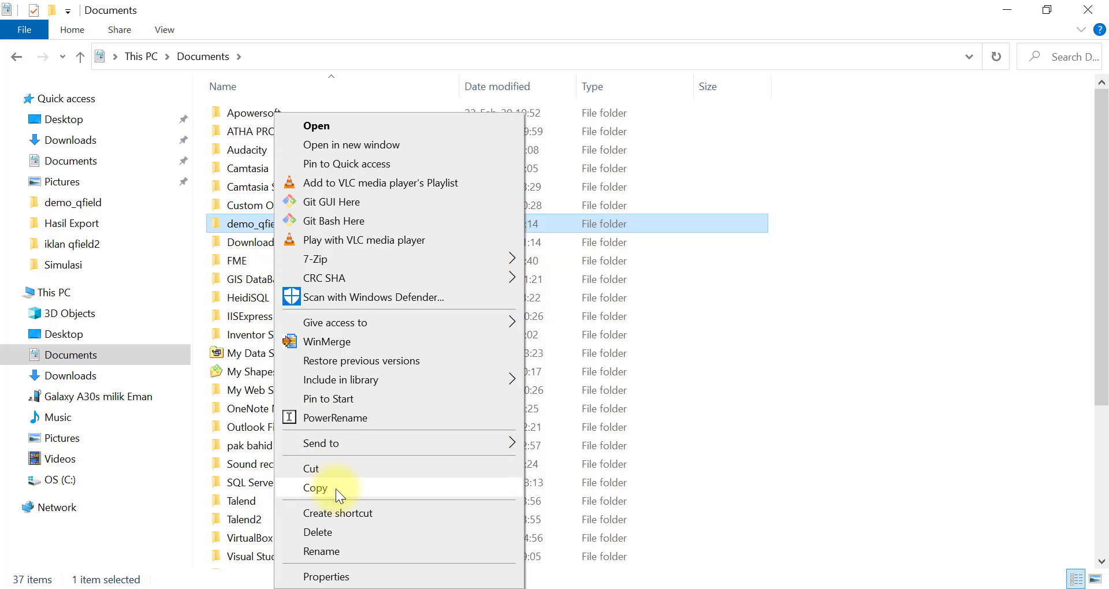
click(335, 489)
click(76, 399)
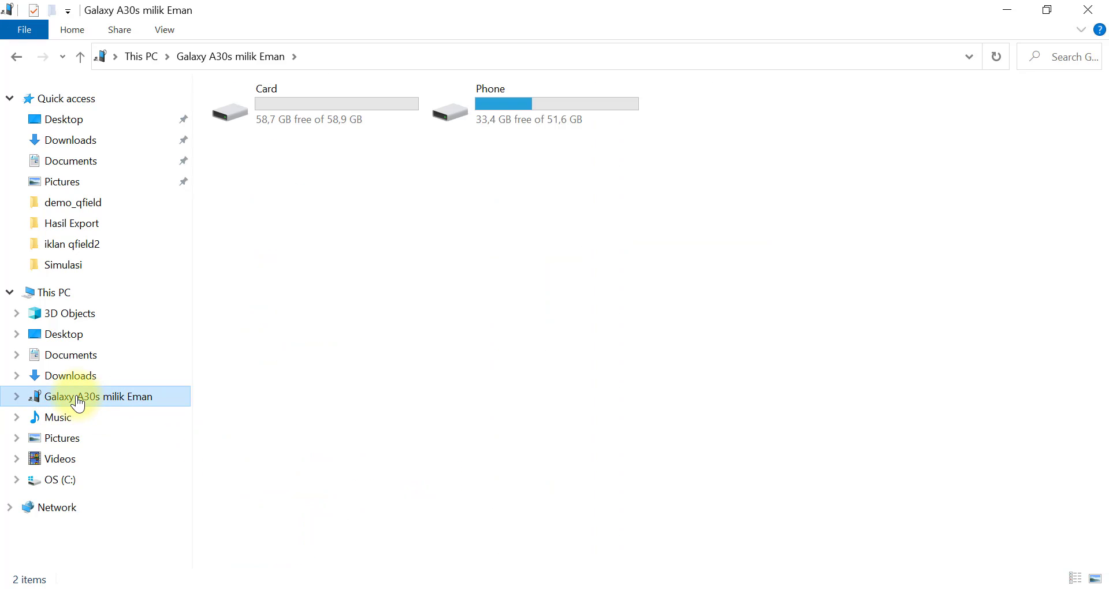
double_click(520, 95)
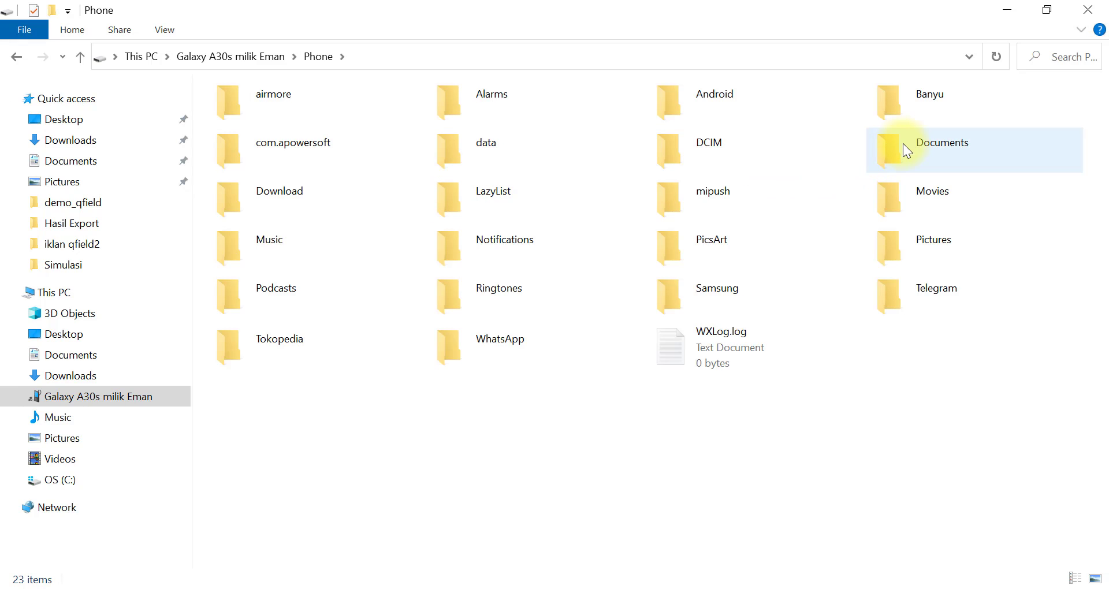
double_click(276, 190)
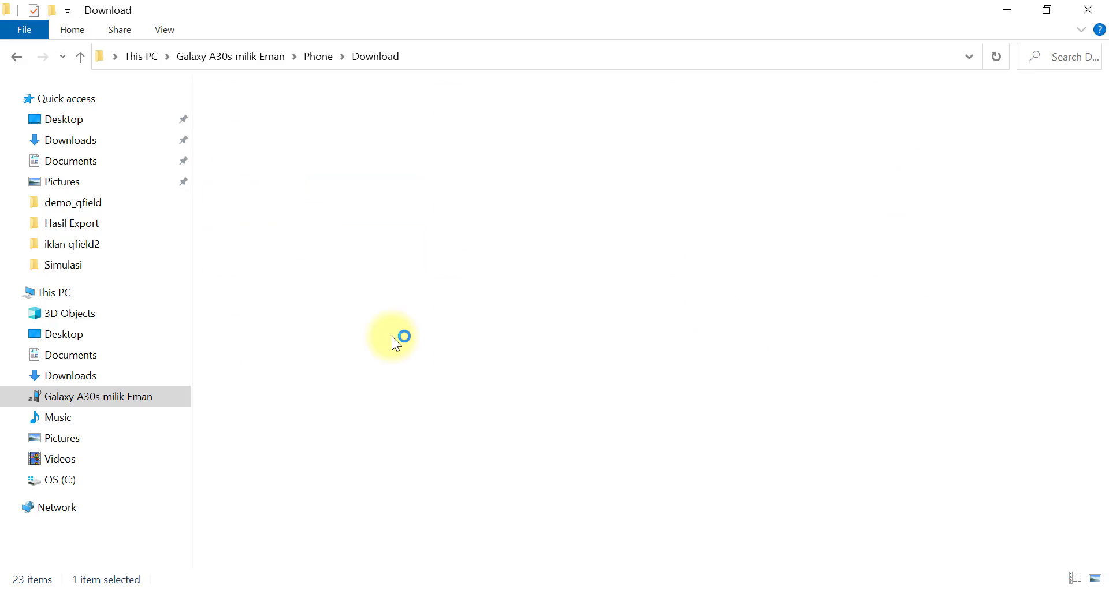
right_click(528, 374)
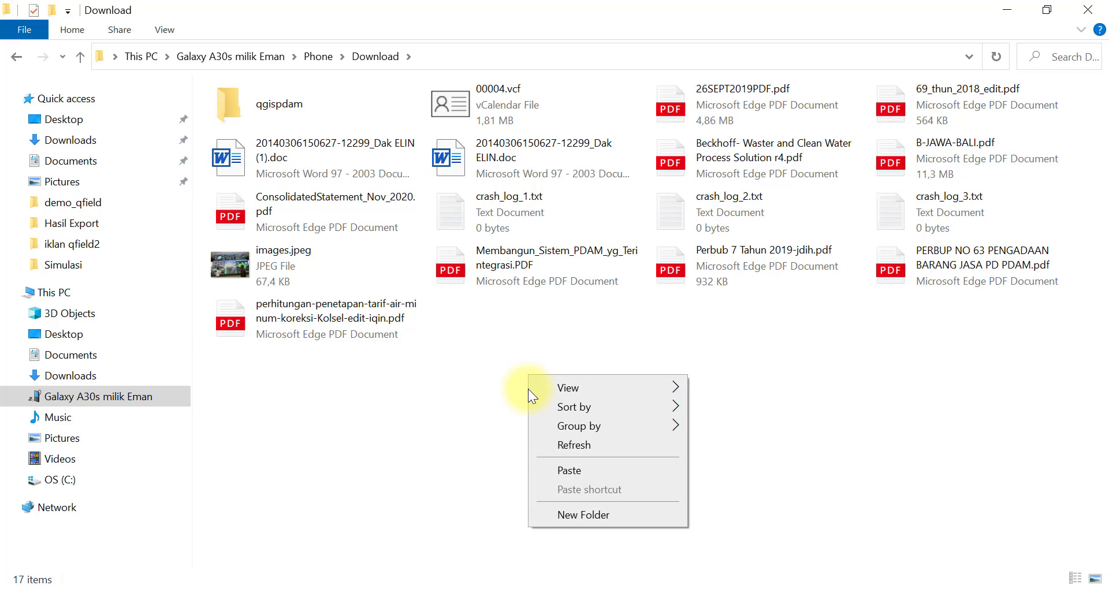
click(566, 470)
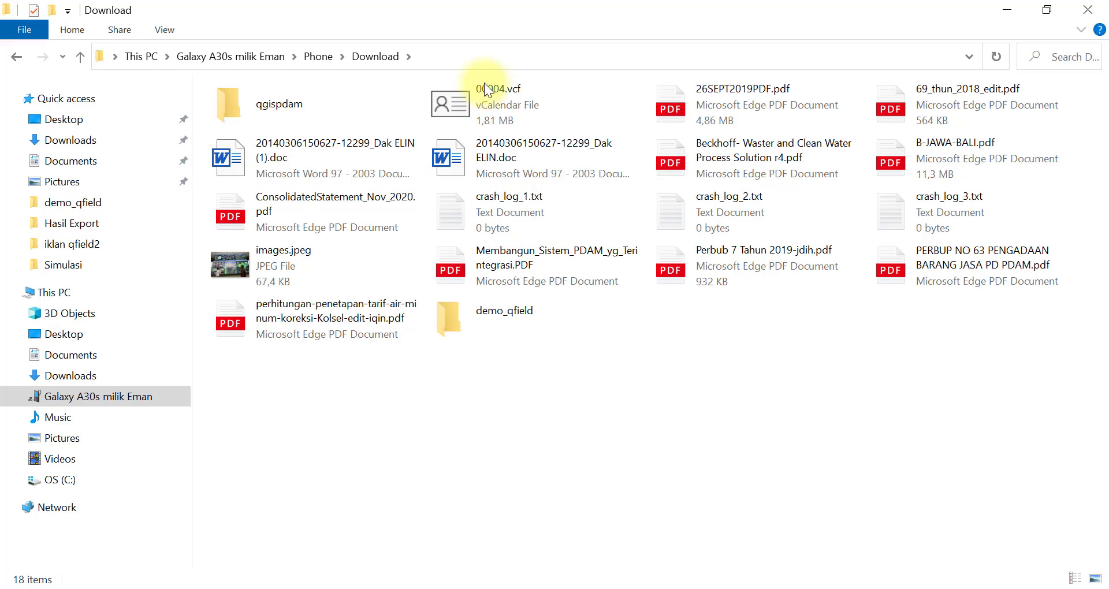
click(318, 57)
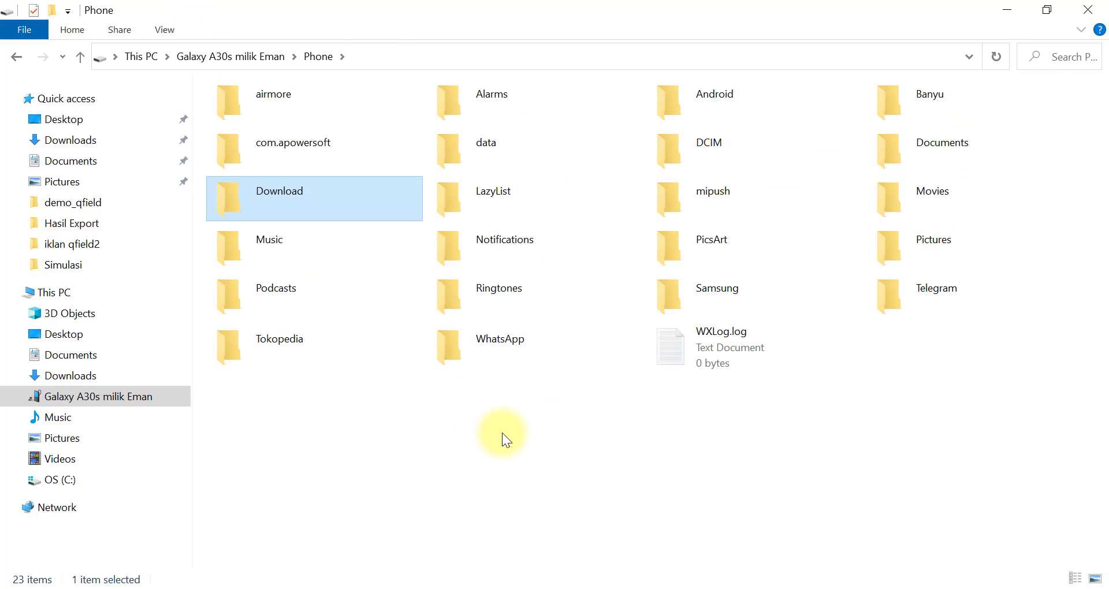
Switch to QField on the mirrored phone and open the local demo1 project from Download/demo_qfield in internal storage
click(785, 584)
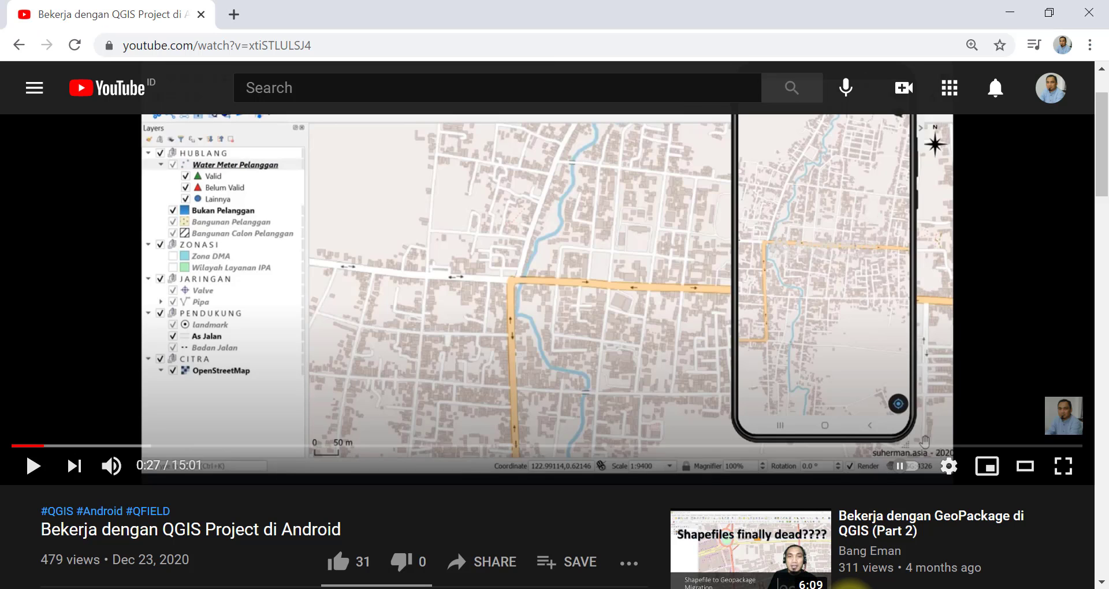
click(832, 585)
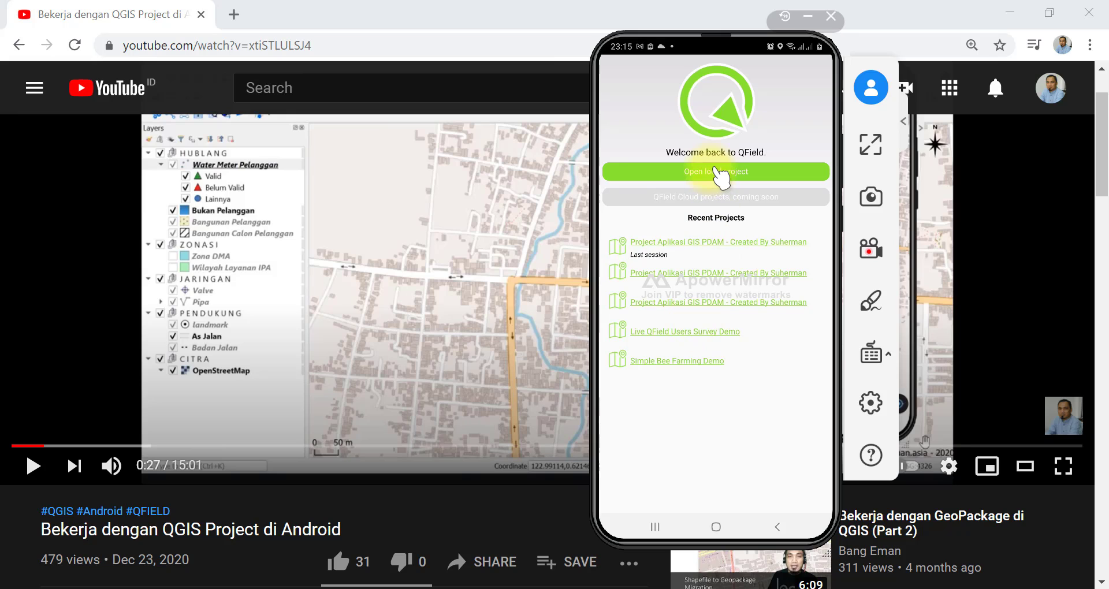
click(716, 172)
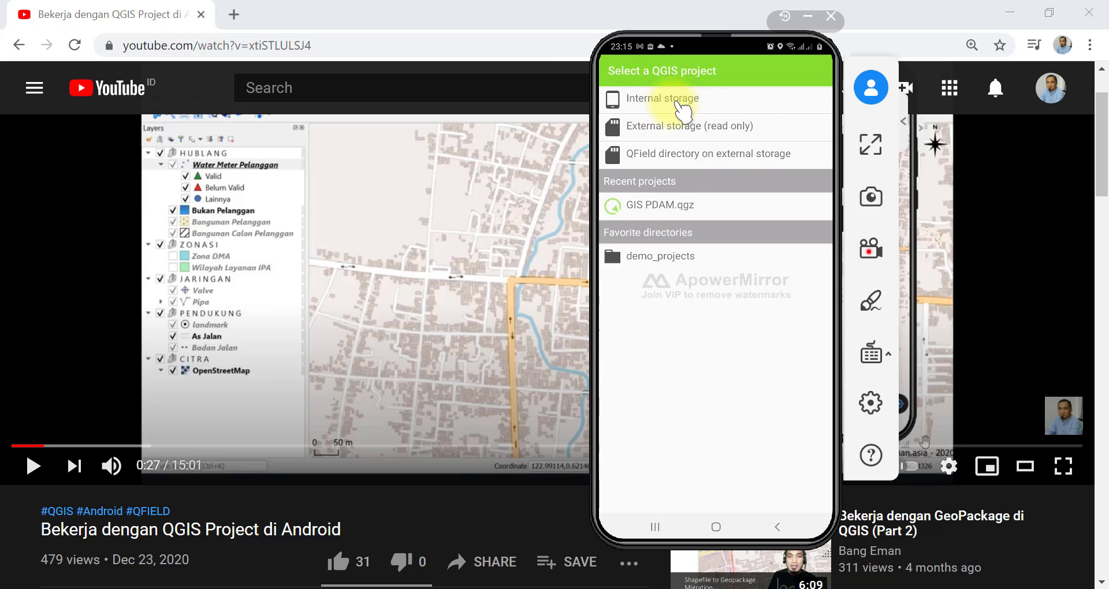
click(681, 105)
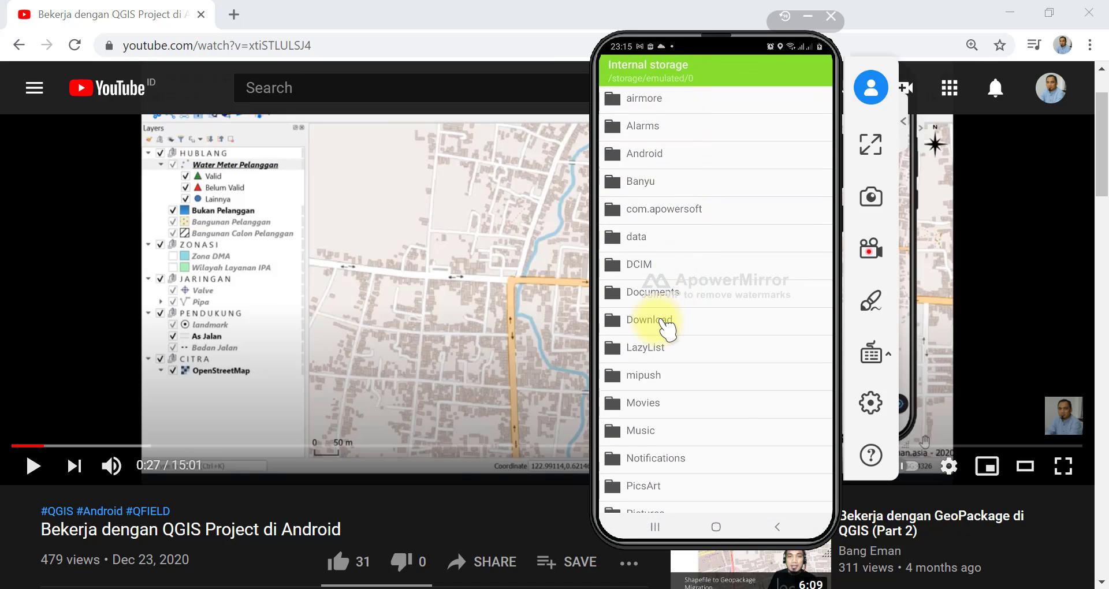
click(663, 322)
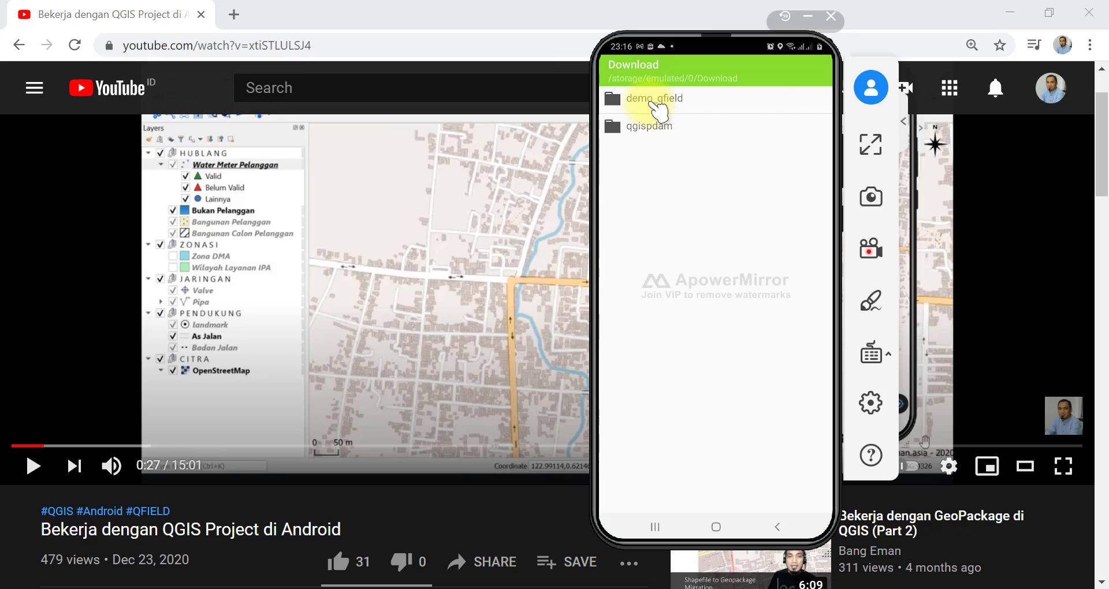
click(659, 104)
click(639, 100)
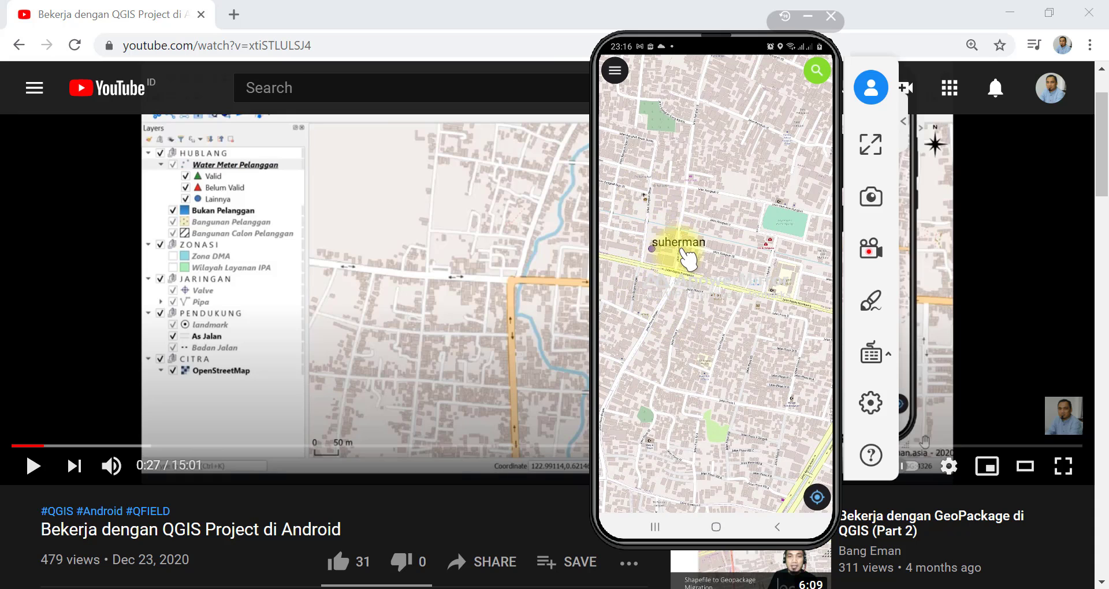
Centre the QField map on the current GPS location and zoom in to the surrounding streets
click(820, 499)
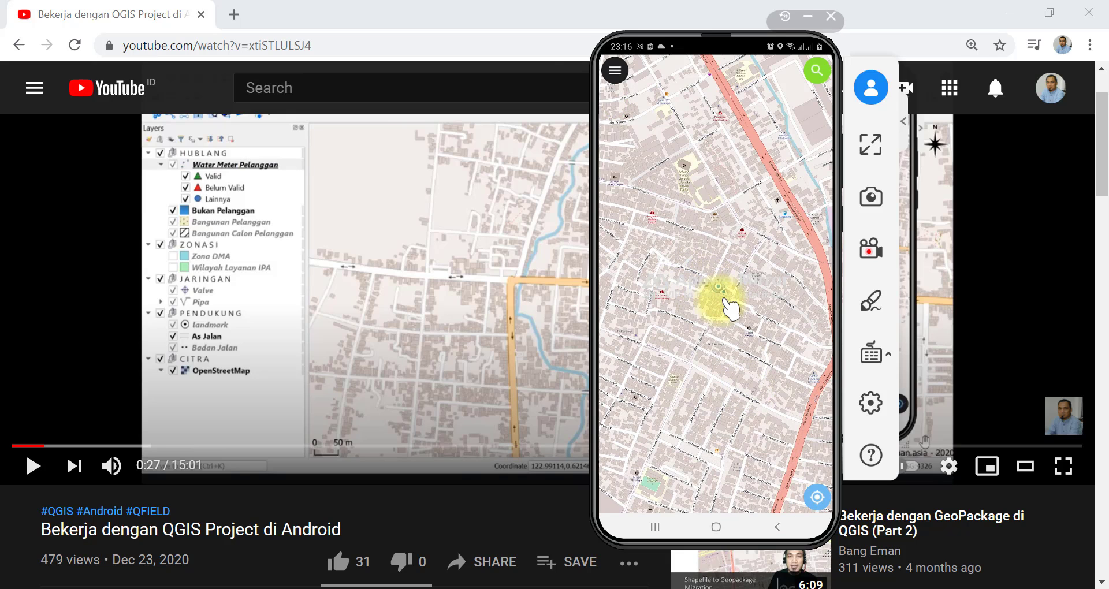
scroll(726, 301, up, 5)
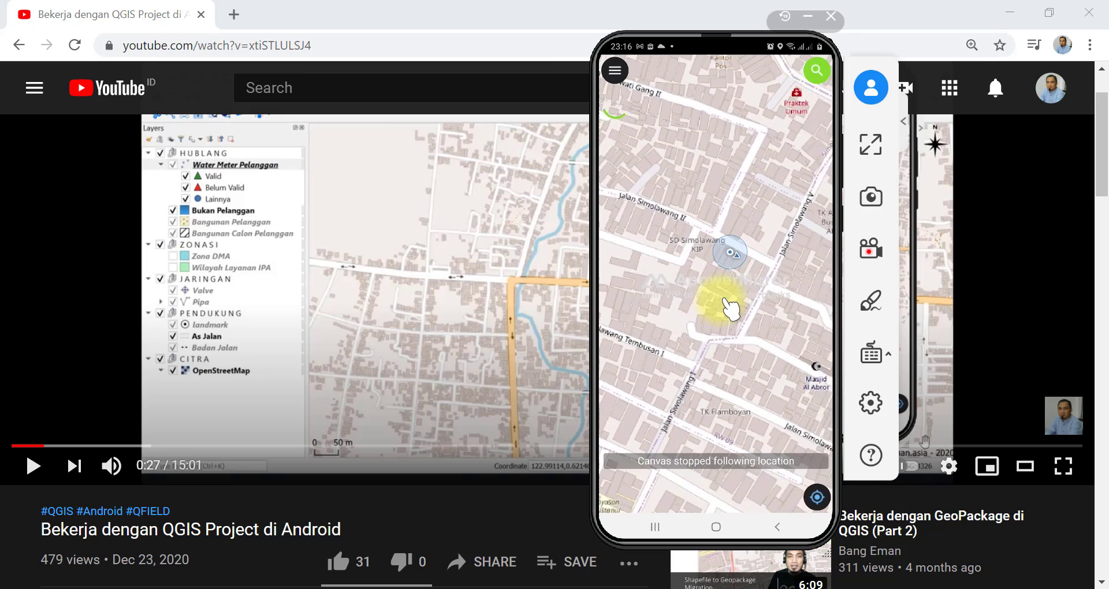
scroll(730, 307, down, 4)
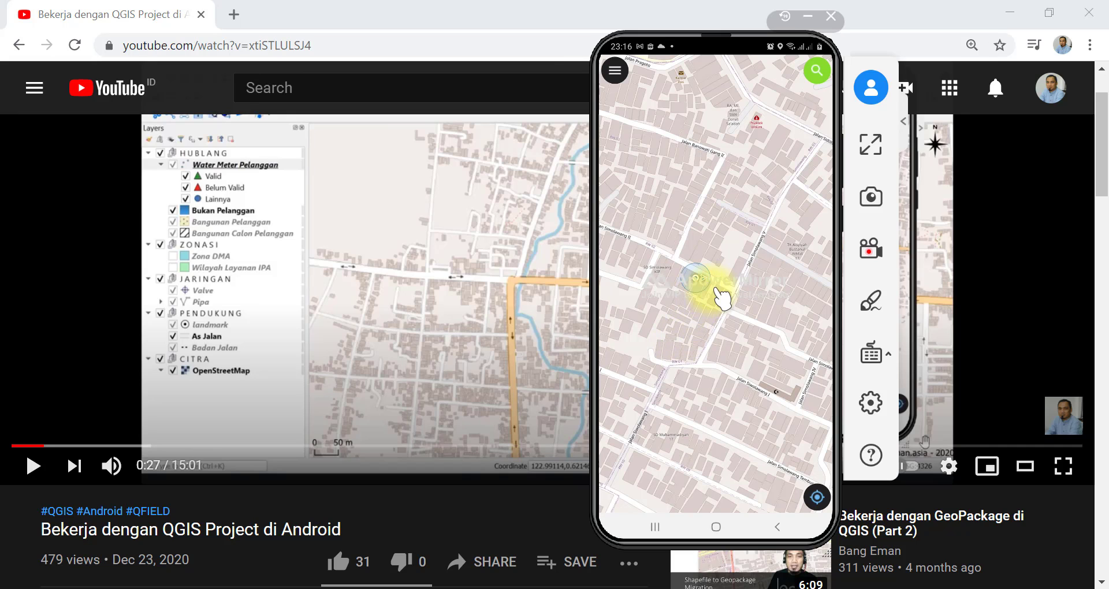
drag(725, 329, 742, 331)
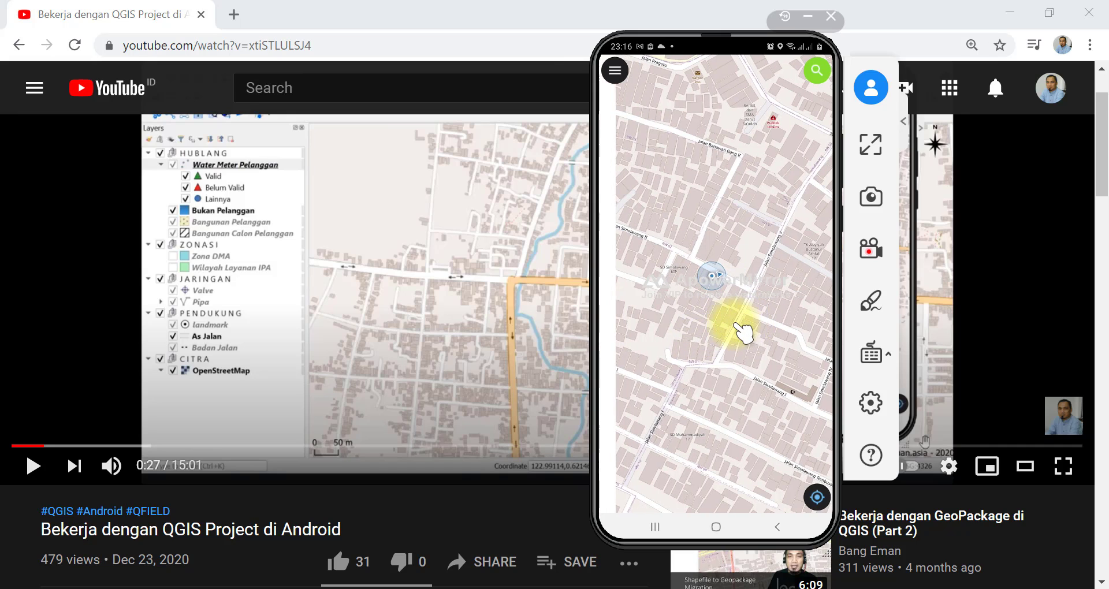
Turn on digitize mode with pelanggan as the active layer and return to the map
click(615, 72)
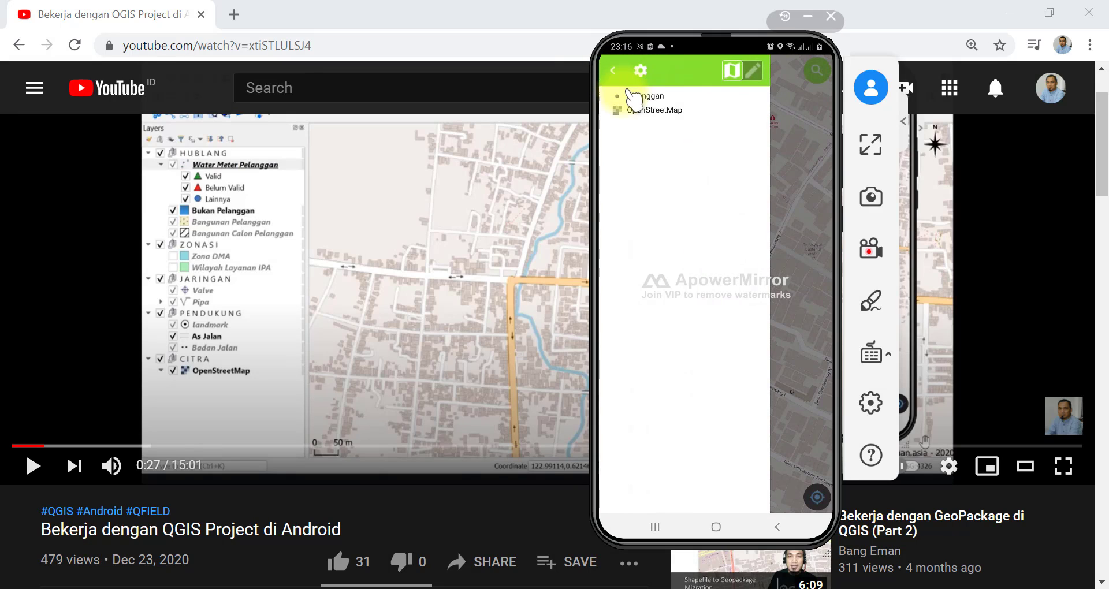
click(749, 77)
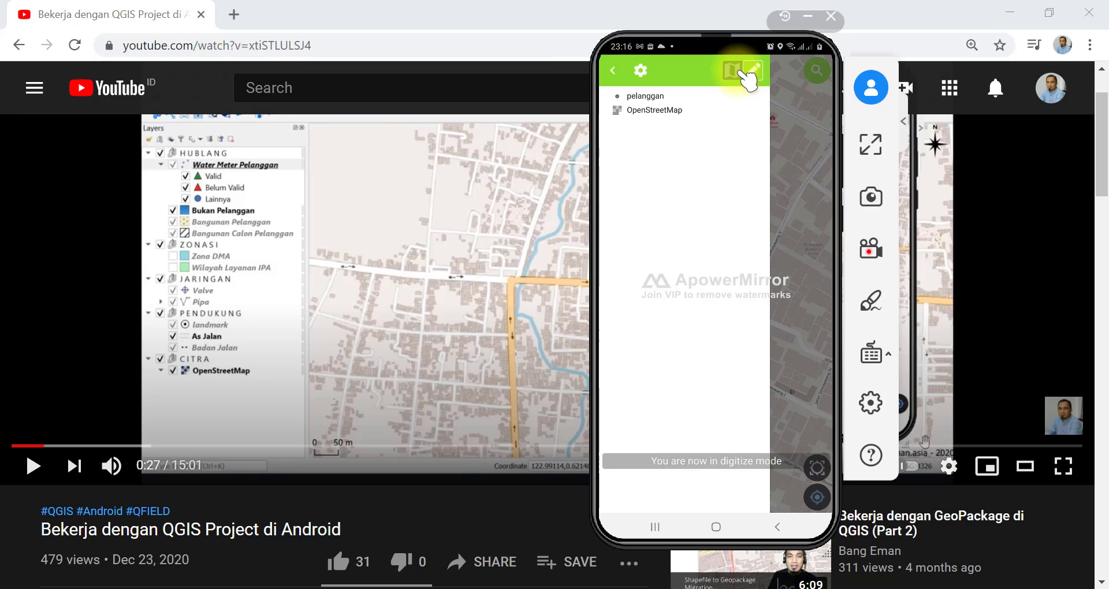
click(660, 100)
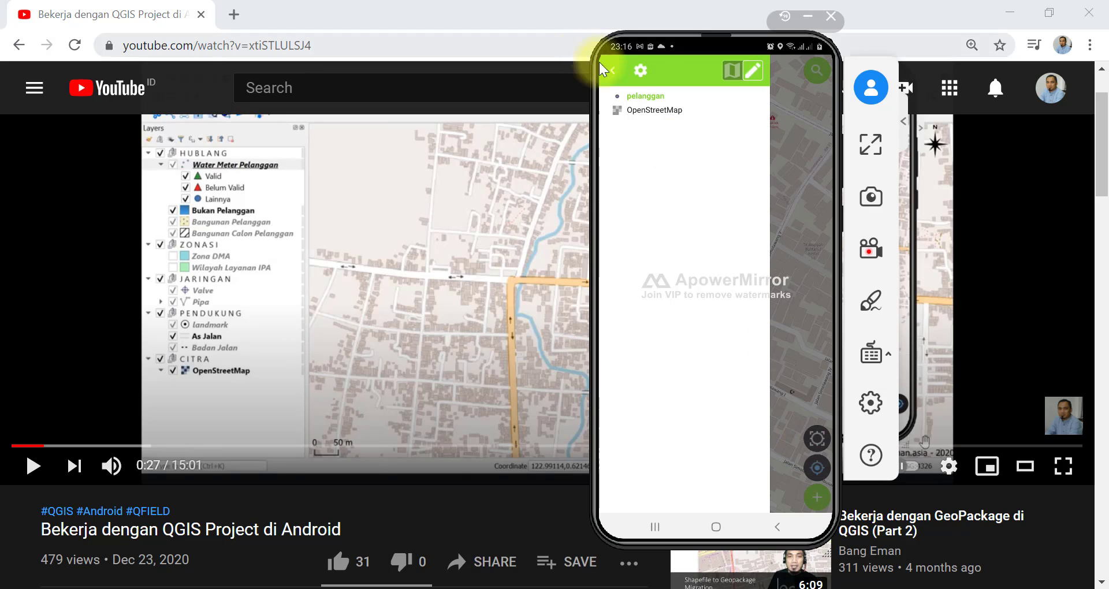
click(612, 71)
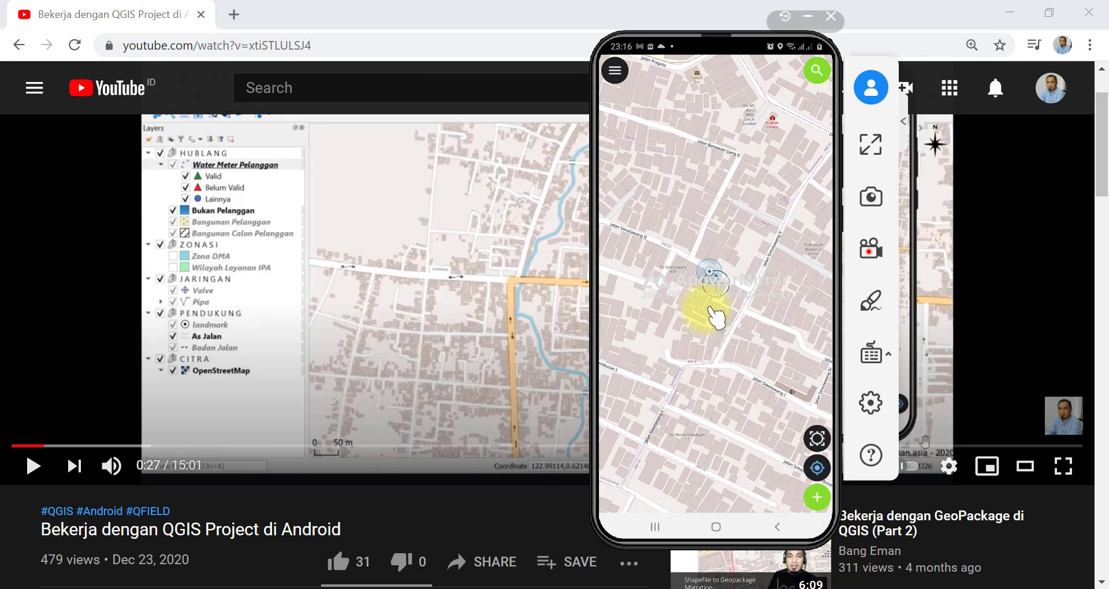
Add a pelanggan point beside the current GPS location and fill in its profile with the nama Tetangga
drag(711, 313, 690, 322)
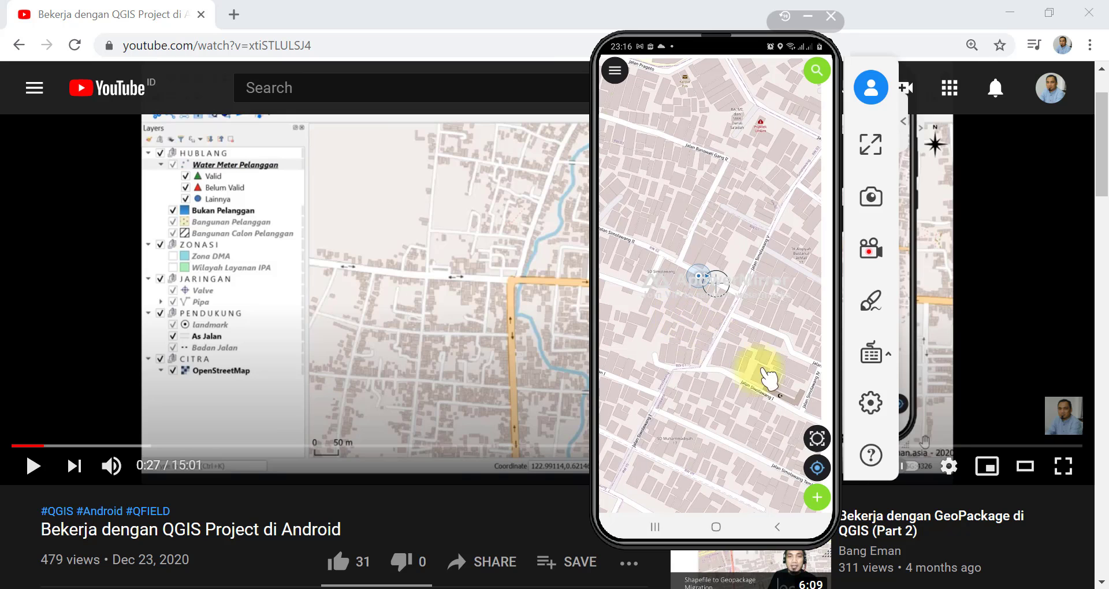
click(817, 497)
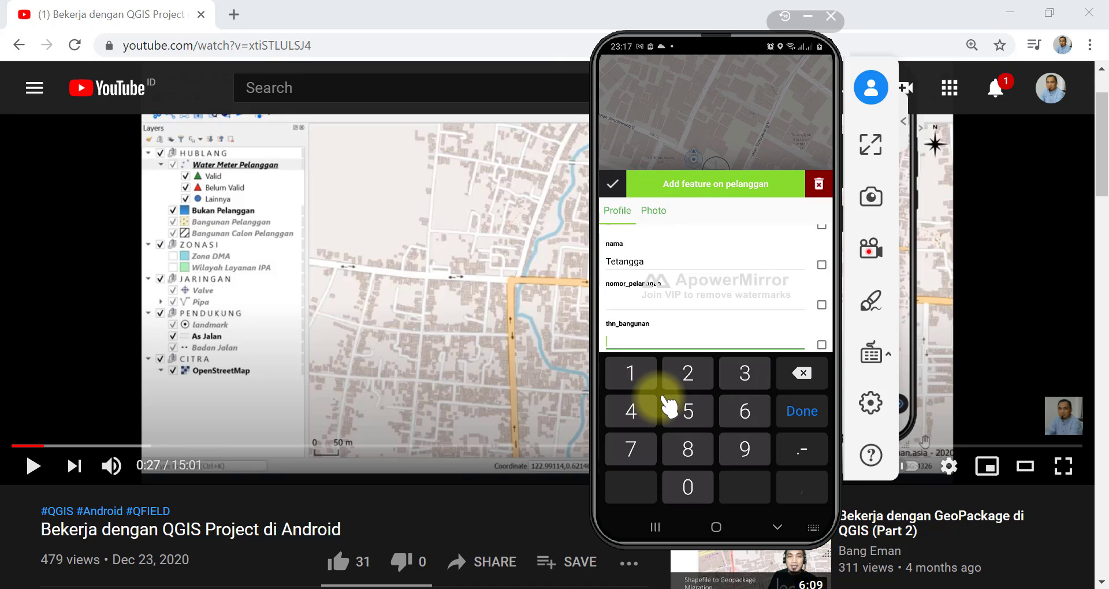
text(1)
key(BackSpace)
key(Escape)
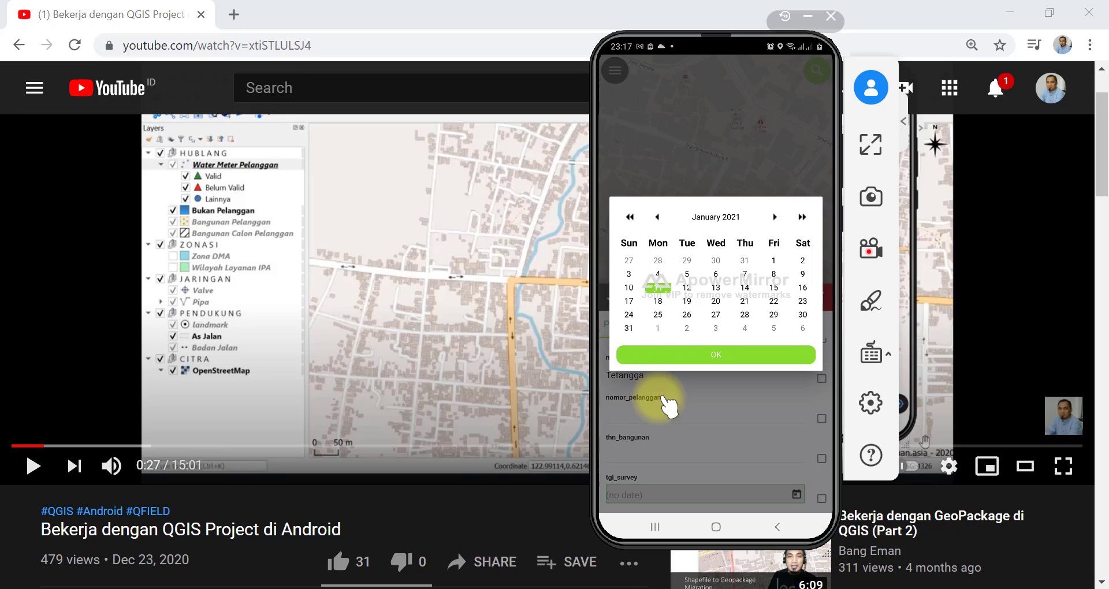
Take a camera photo for the new Tetangga point and save the feature
key(Right)
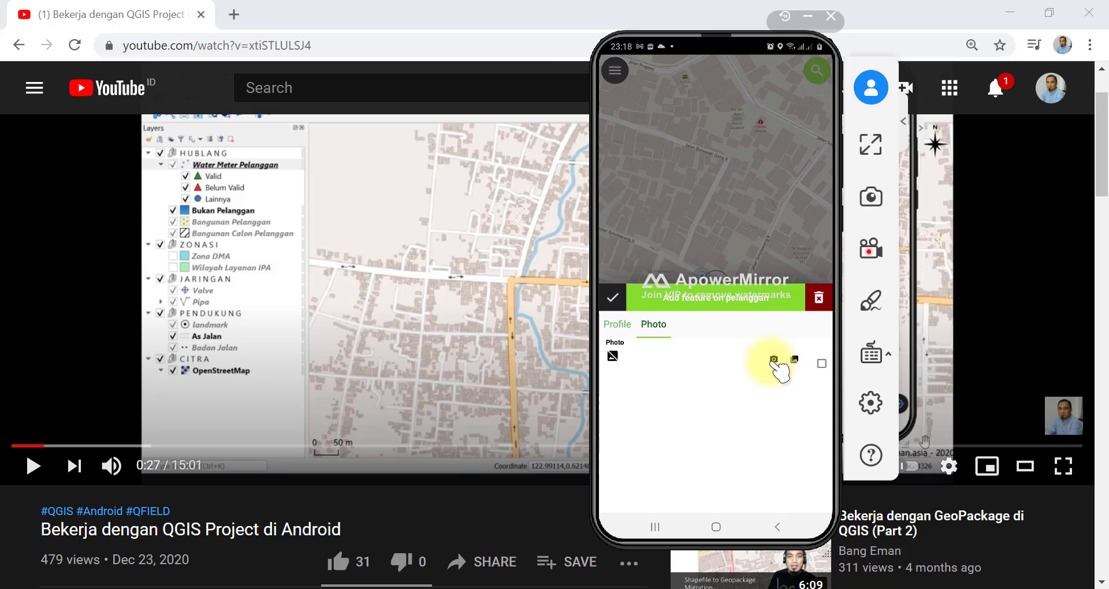
click(773, 359)
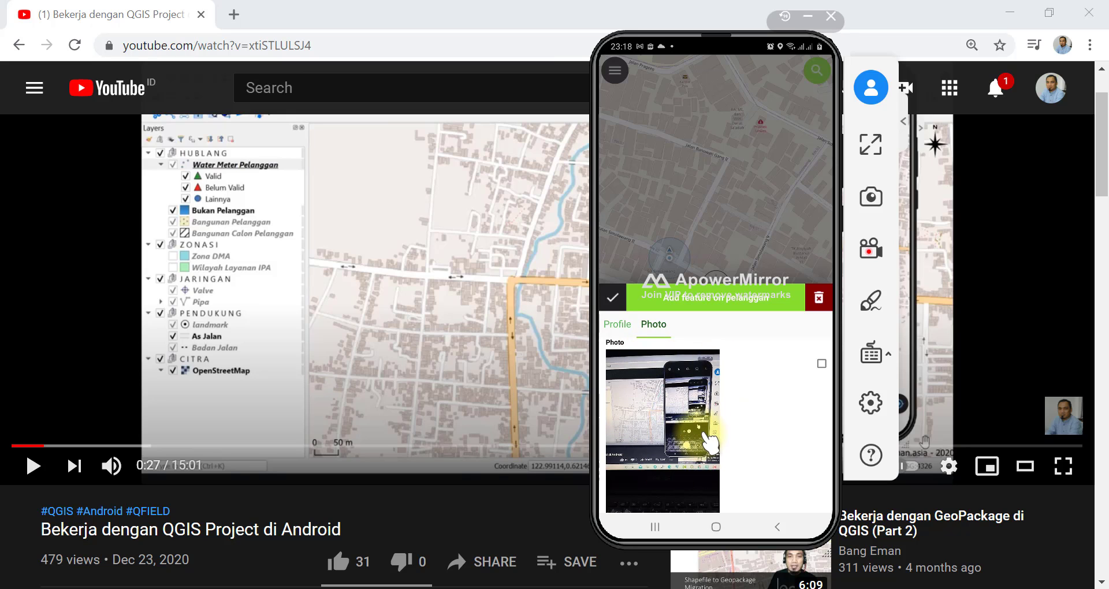
click(614, 298)
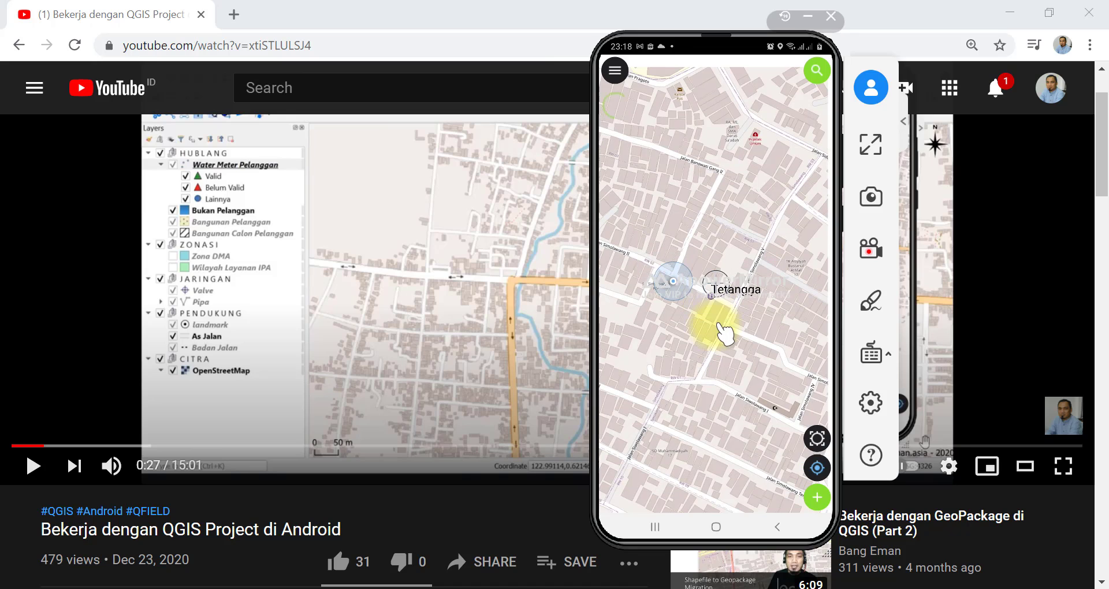
Switch QField back to browse mode and centre the map on the current GPS location
click(616, 72)
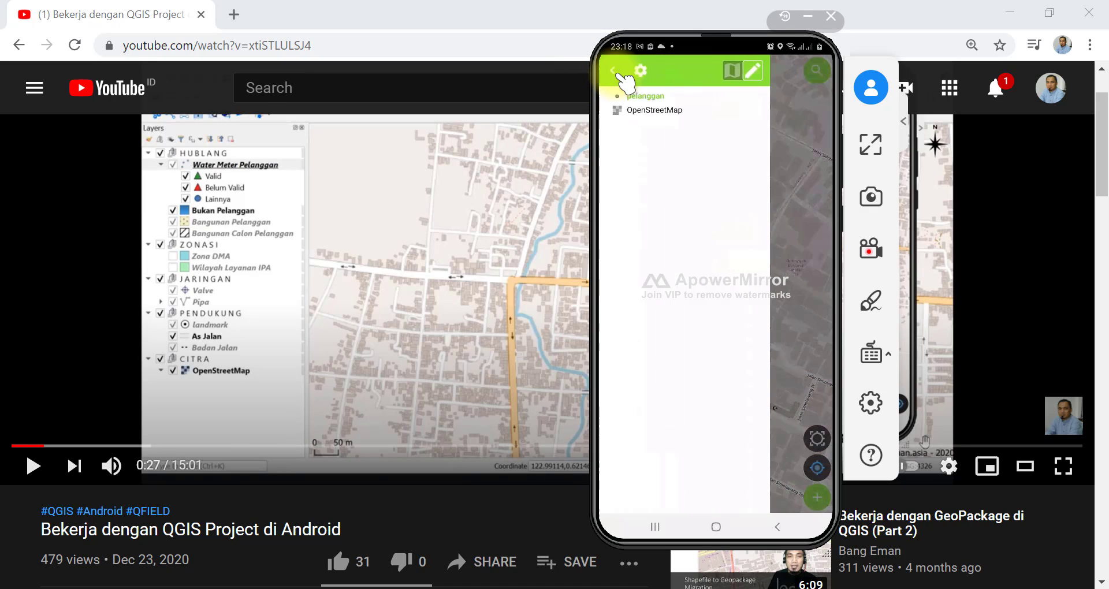
click(733, 70)
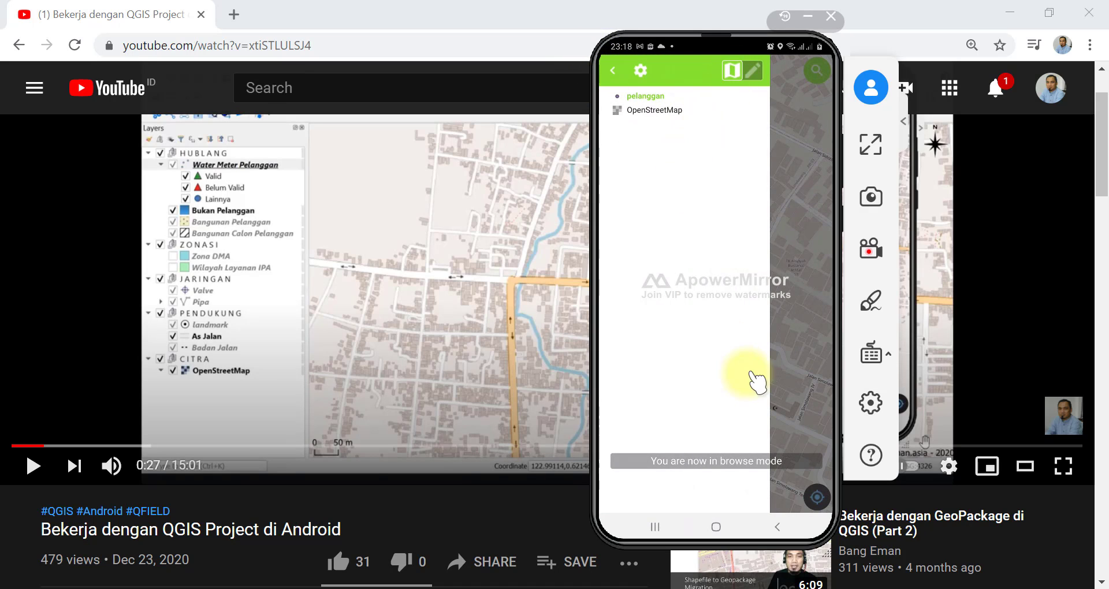
click(614, 70)
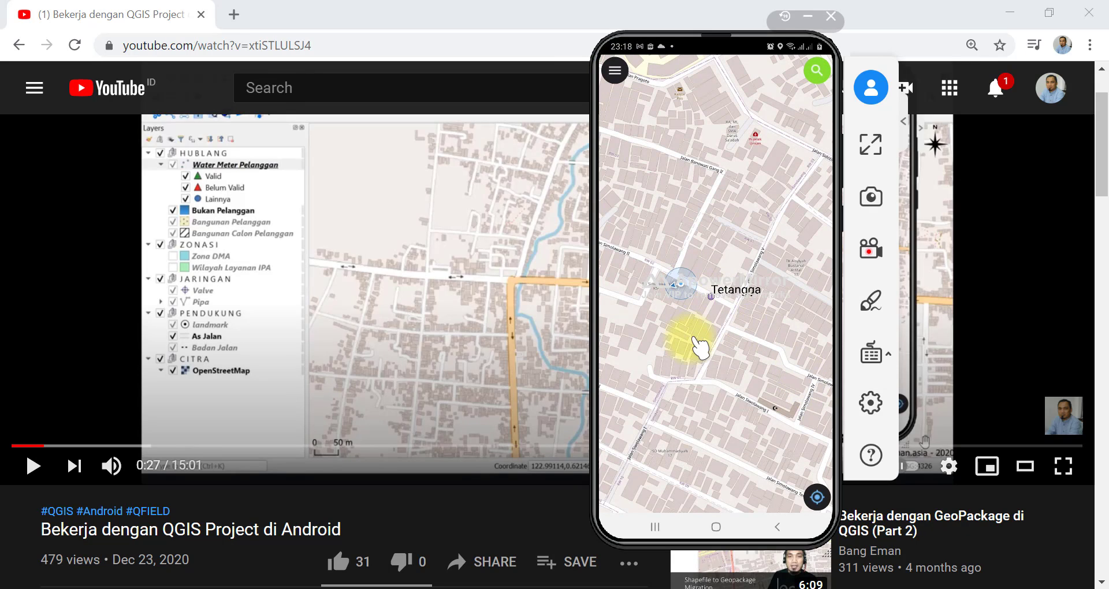
click(717, 312)
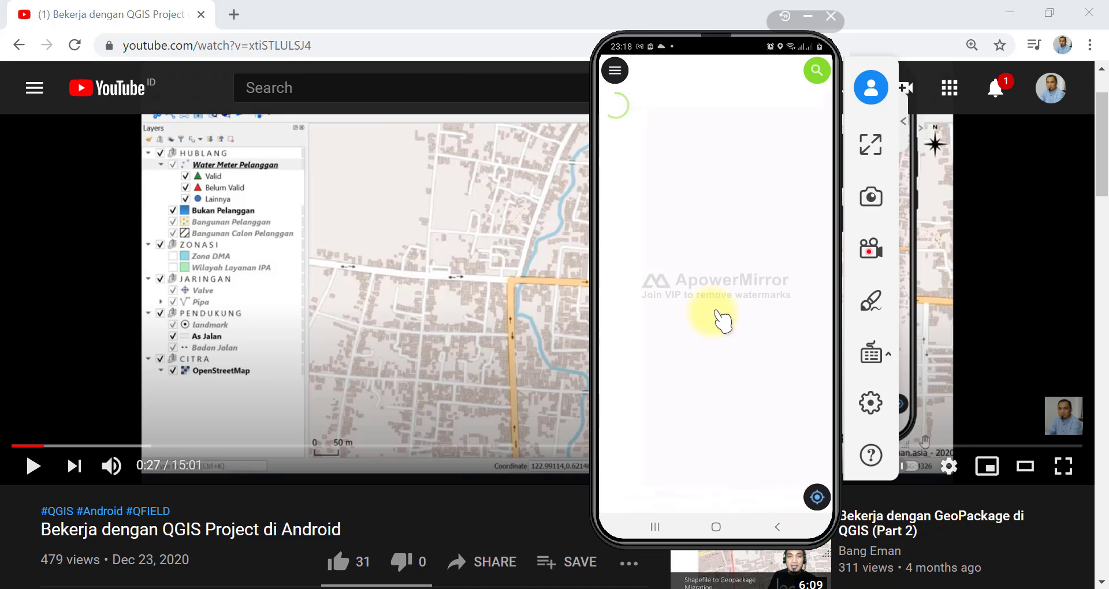
click(817, 496)
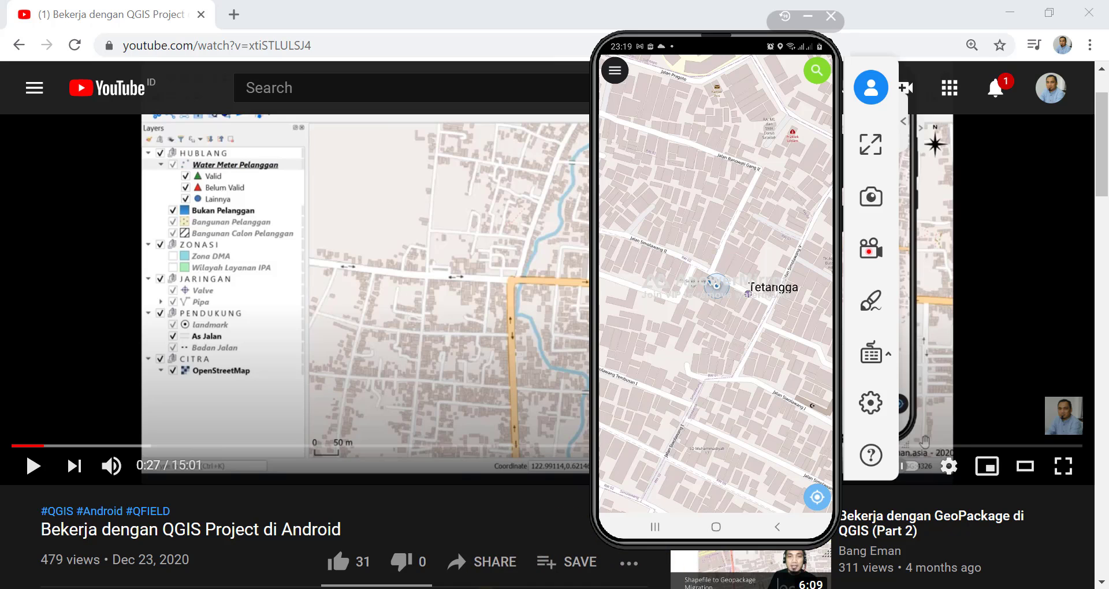
Close the project and exit QField to the phone's home screen
mouse_move(490, 588)
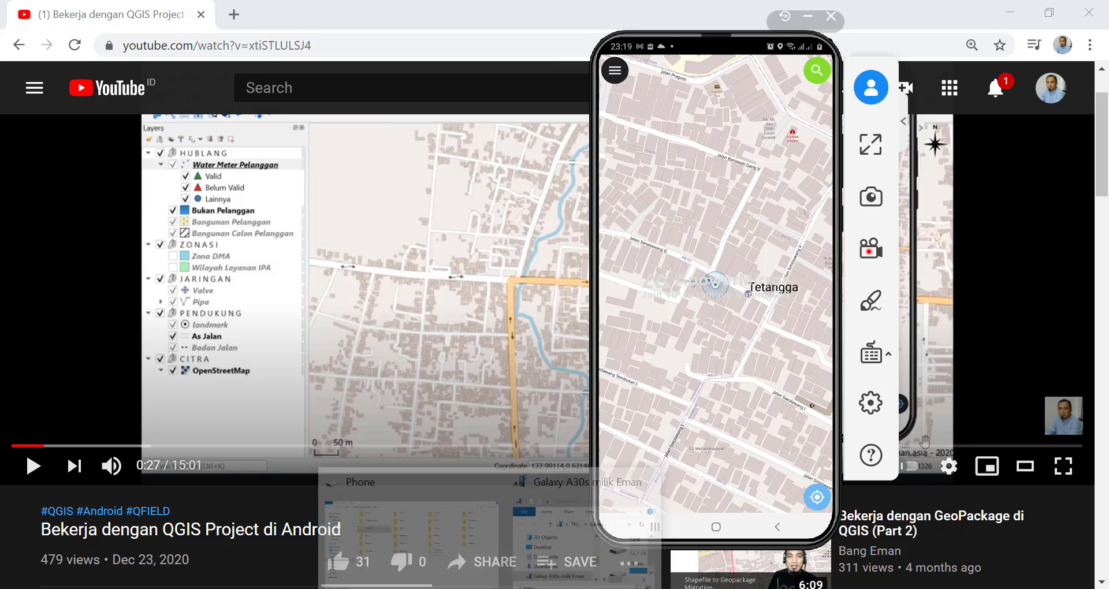
click(615, 70)
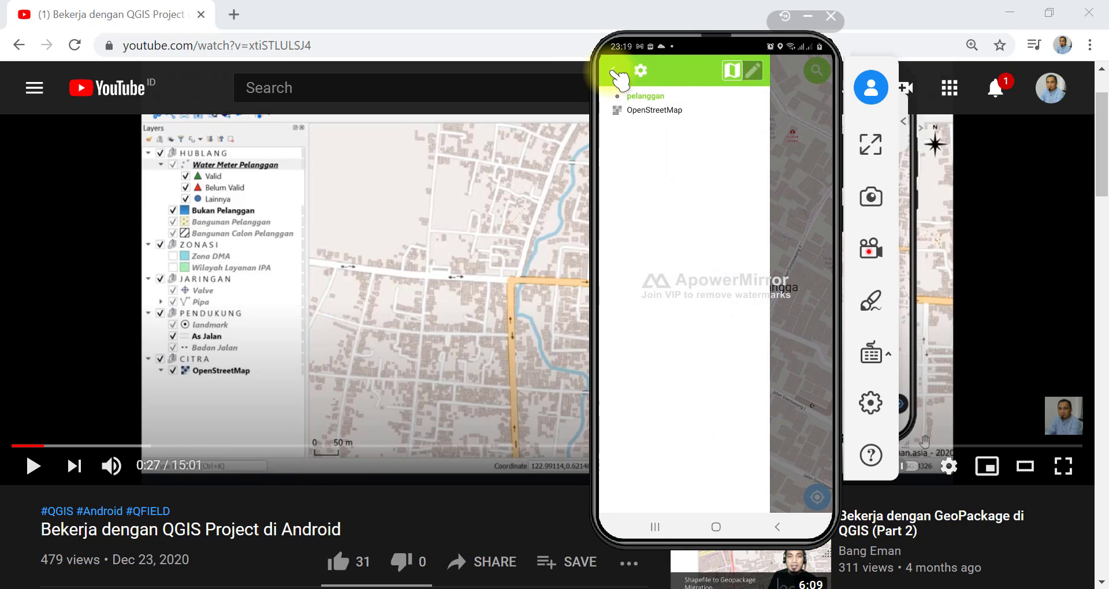
click(616, 71)
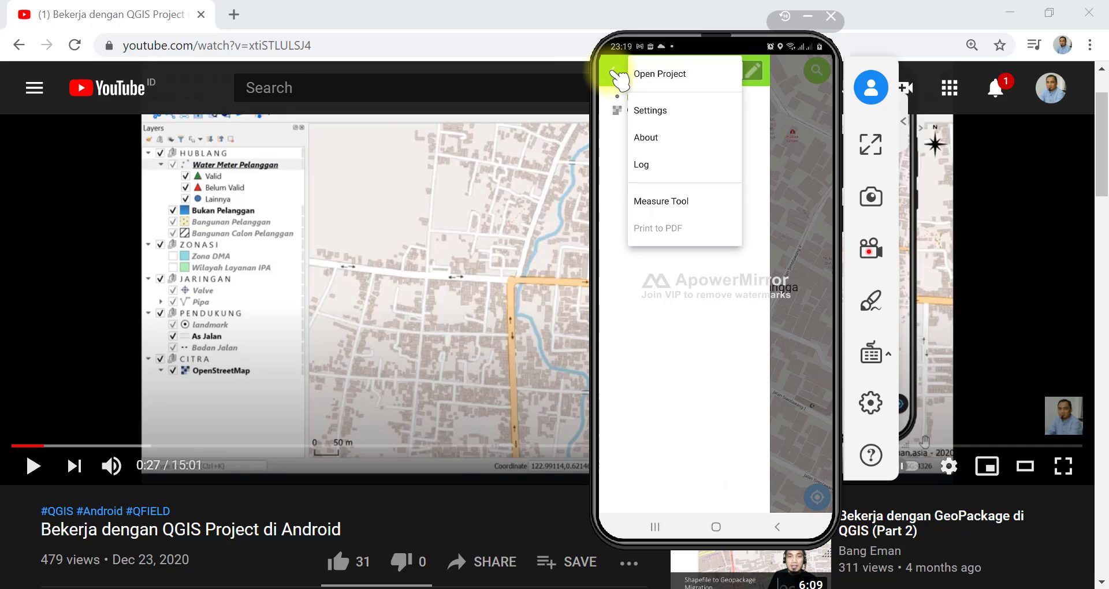
click(616, 72)
click(616, 72)
right_click(616, 72)
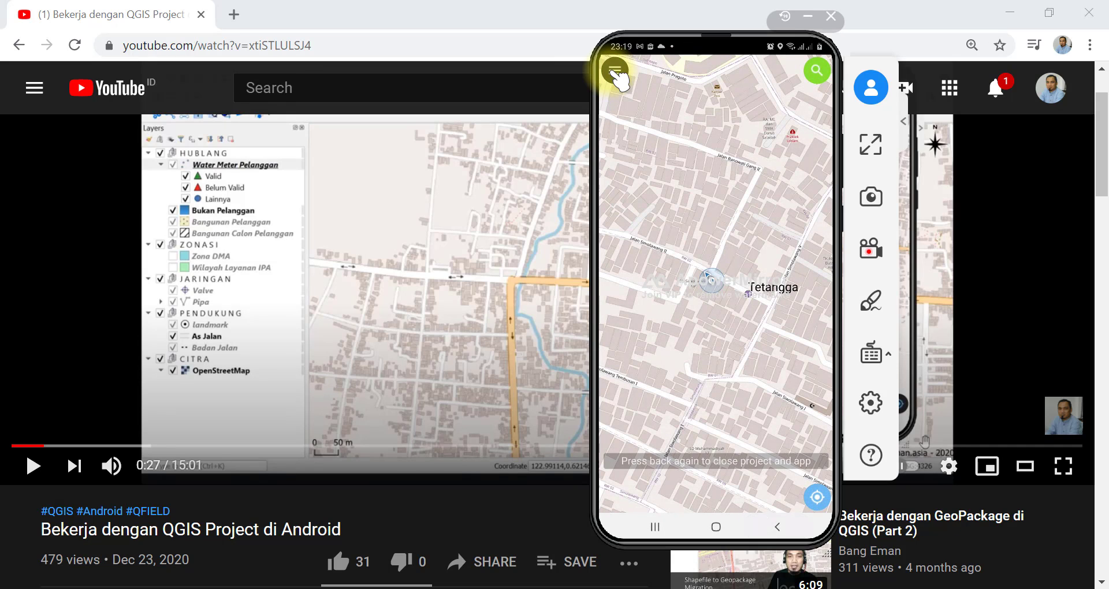
right_click(617, 72)
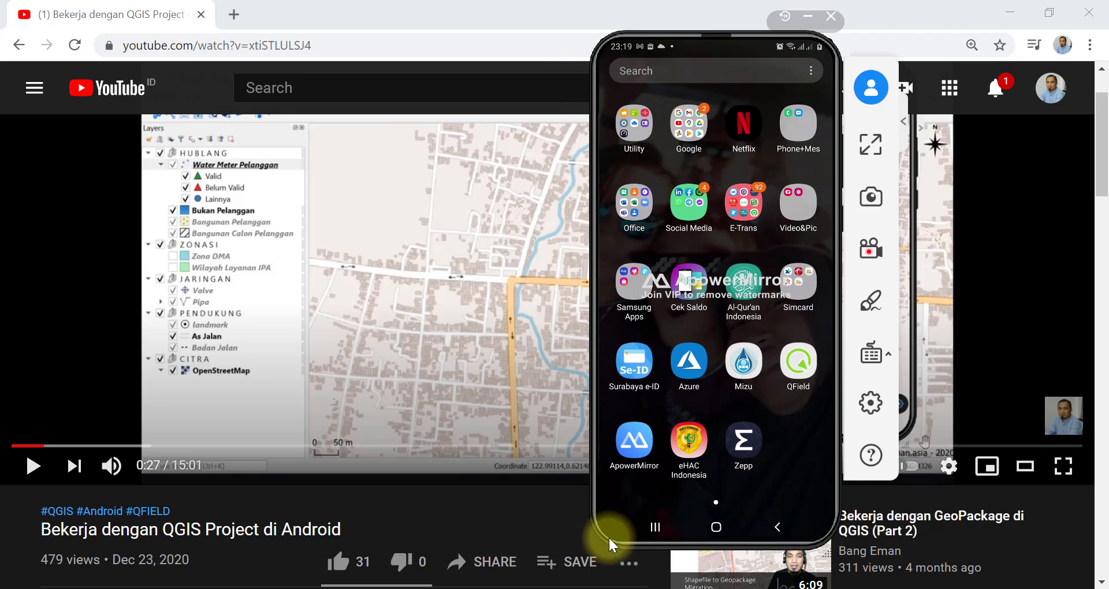
Switch to File Explorer and copy datademo1.gpkg and the DCIM folder from Download/demo_qfield in the phone storage
mouse_move(495, 587)
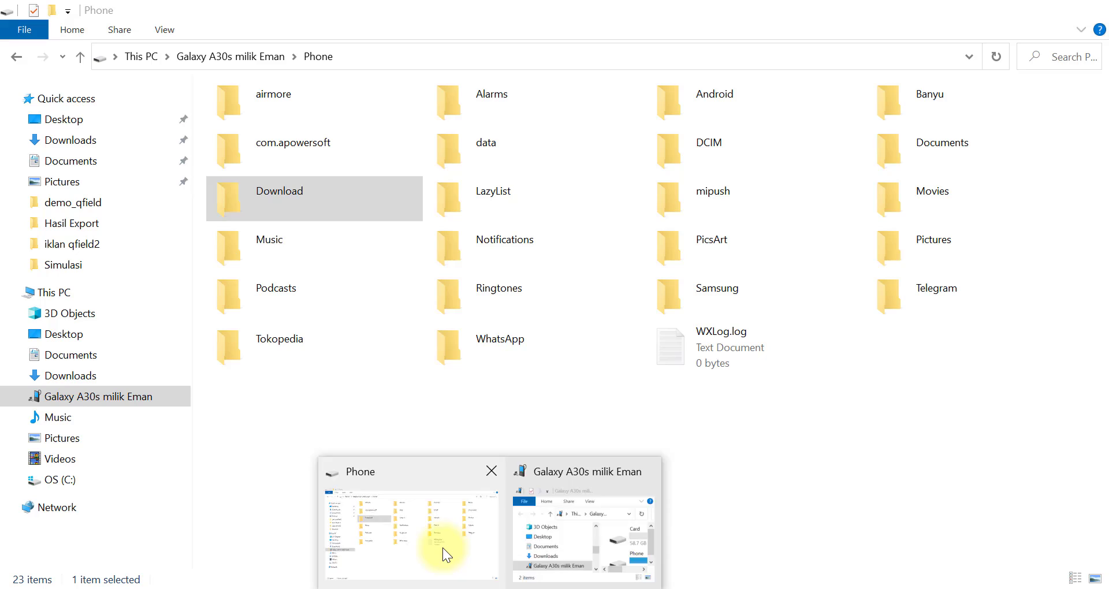
click(441, 548)
double_click(294, 191)
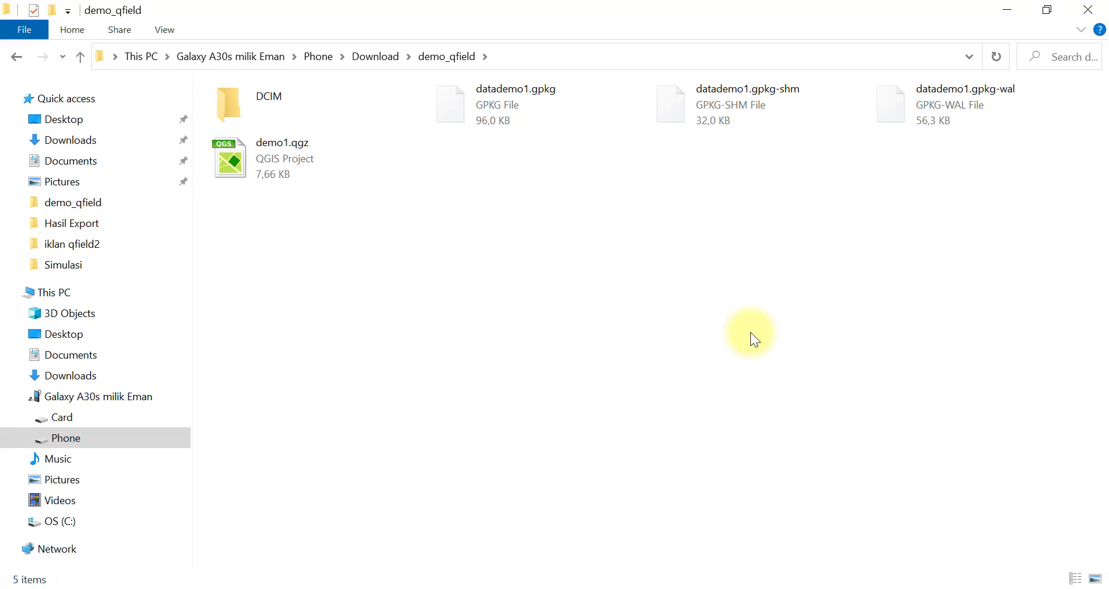
click(489, 122)
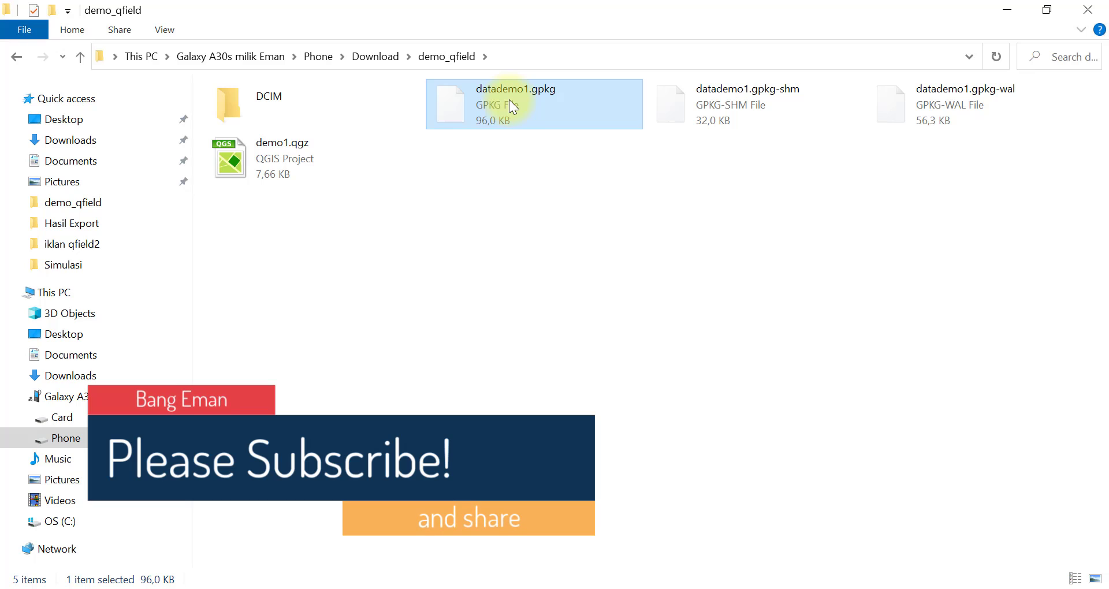
ctrl+click(263, 92)
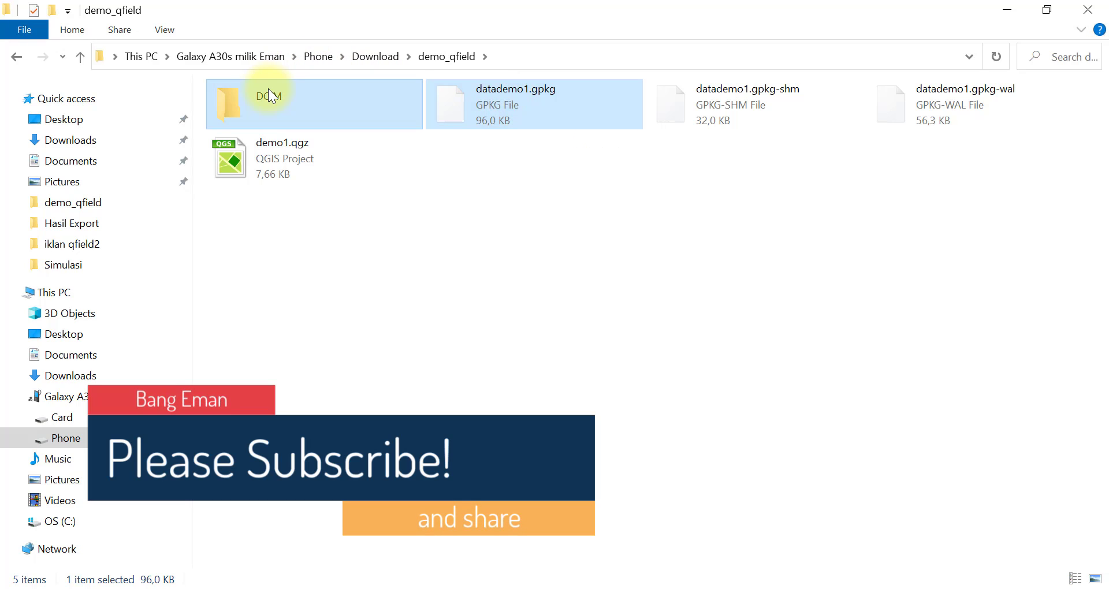
right_click(309, 108)
click(354, 228)
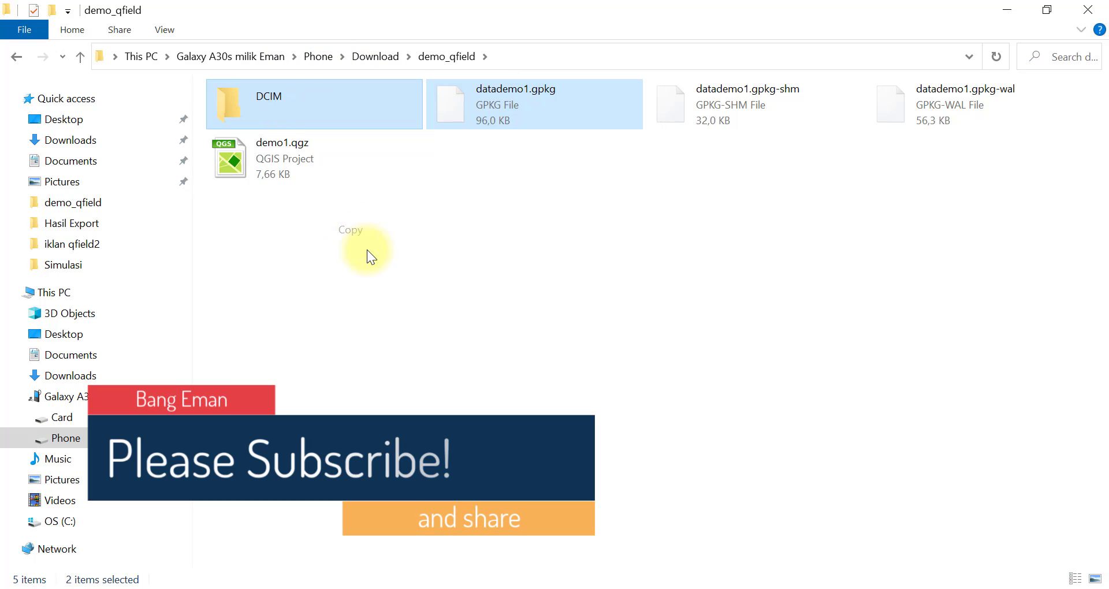
Delete the old datademo1.gpkg from the demo_qfield folder in Documents on the computer
click(86, 355)
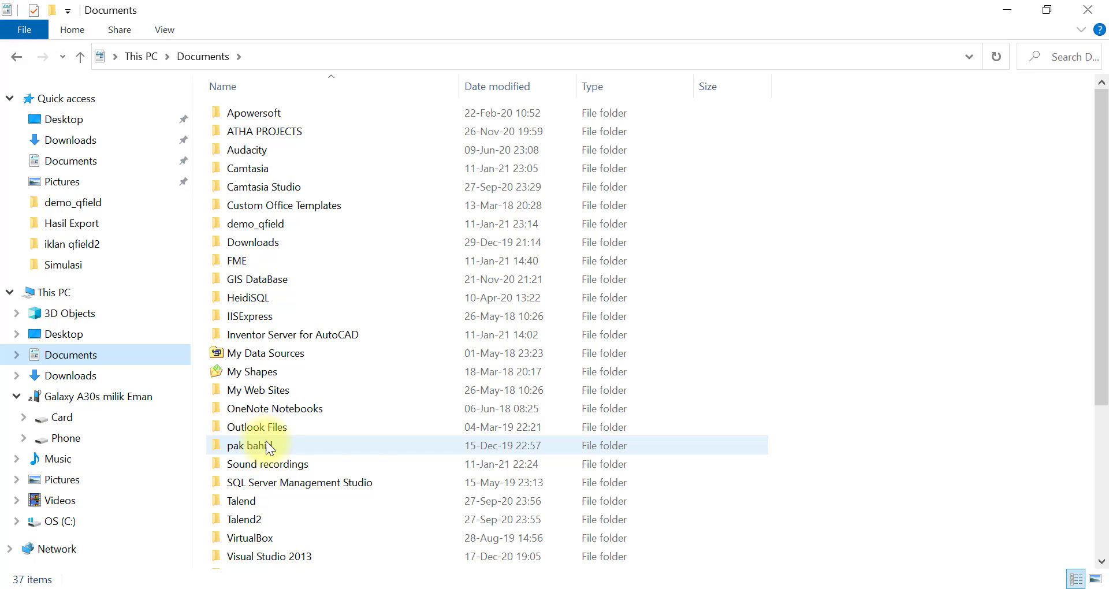
click(259, 227)
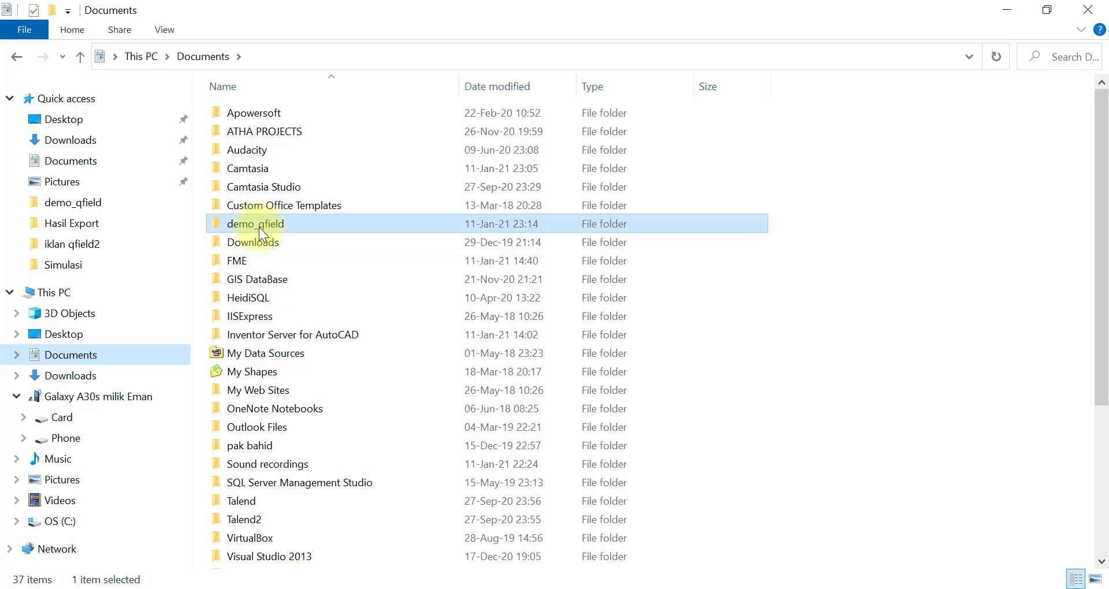
double_click(259, 227)
right_click(376, 212)
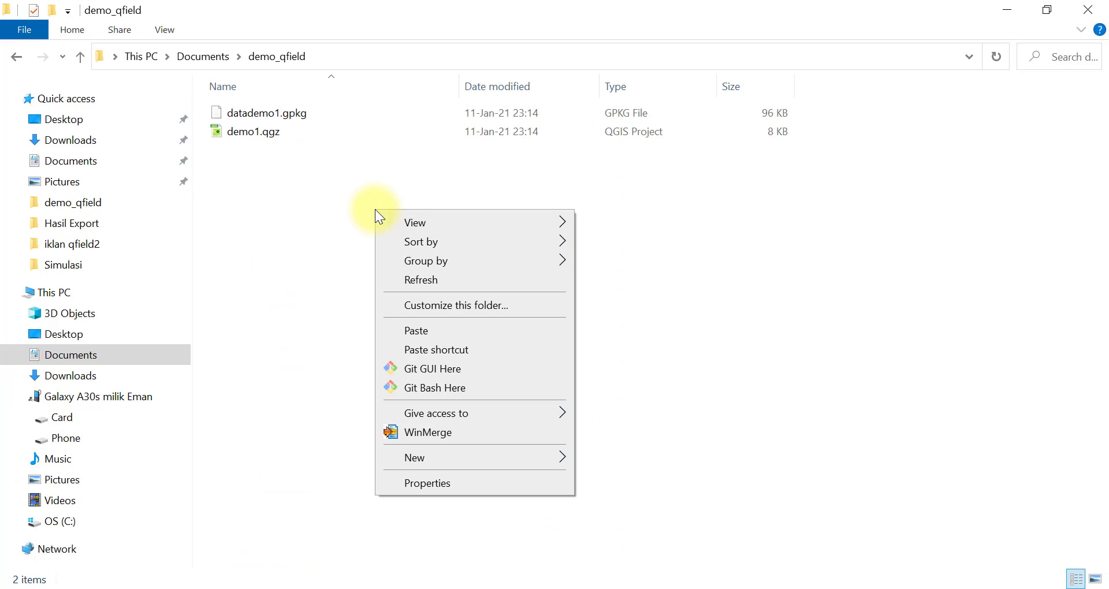
click(307, 188)
click(291, 111)
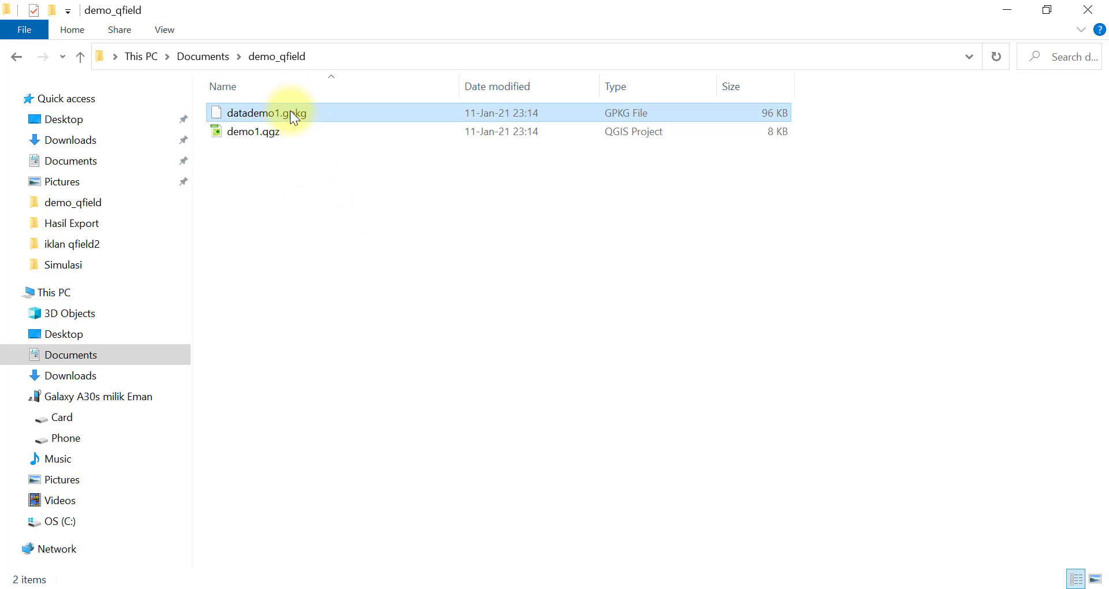
key(Delete)
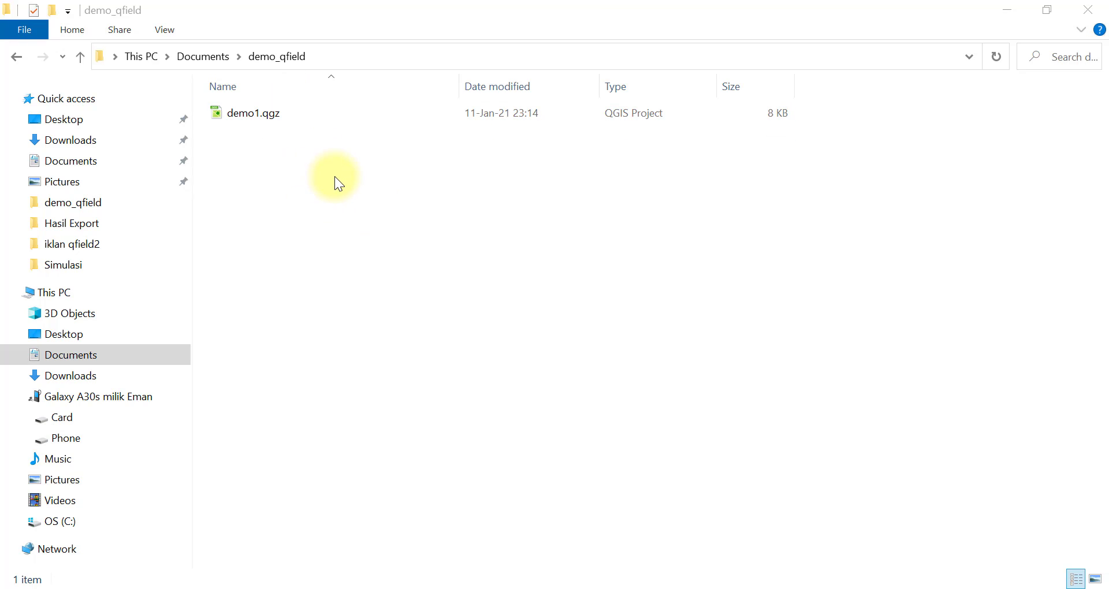
Paste the copied DCIM folder and datademo1.gpkg into Documents/demo_qfield and switch to QGIS
right_click(334, 175)
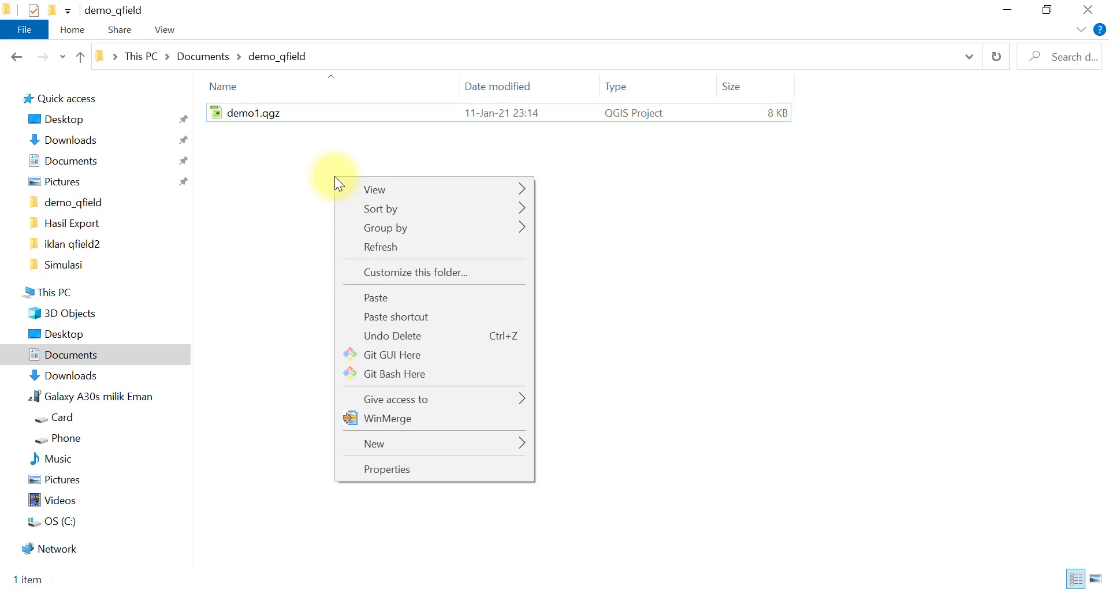
click(379, 298)
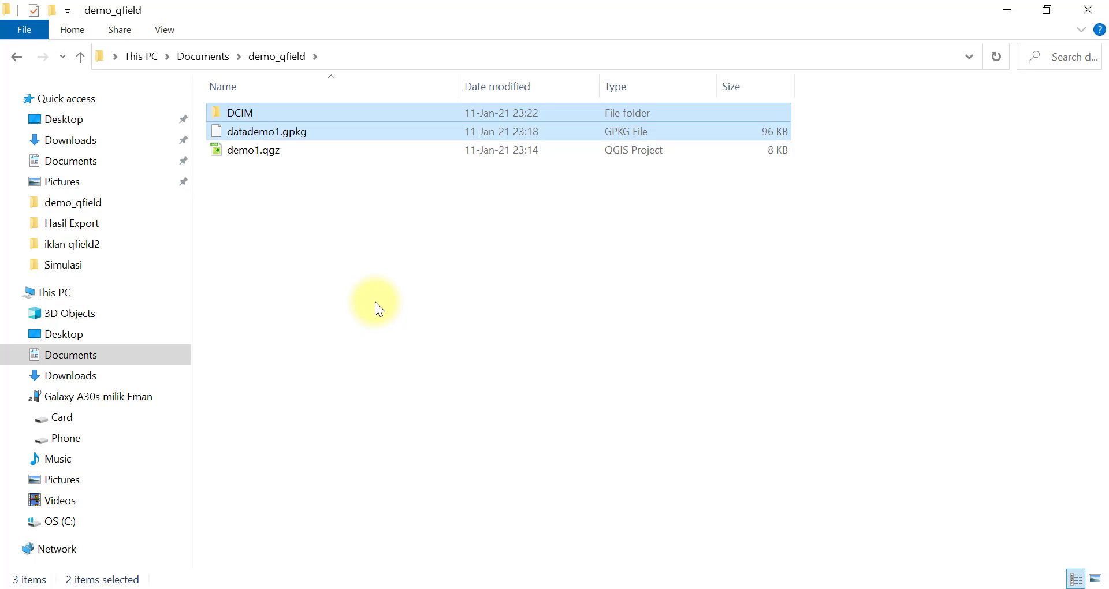
click(378, 306)
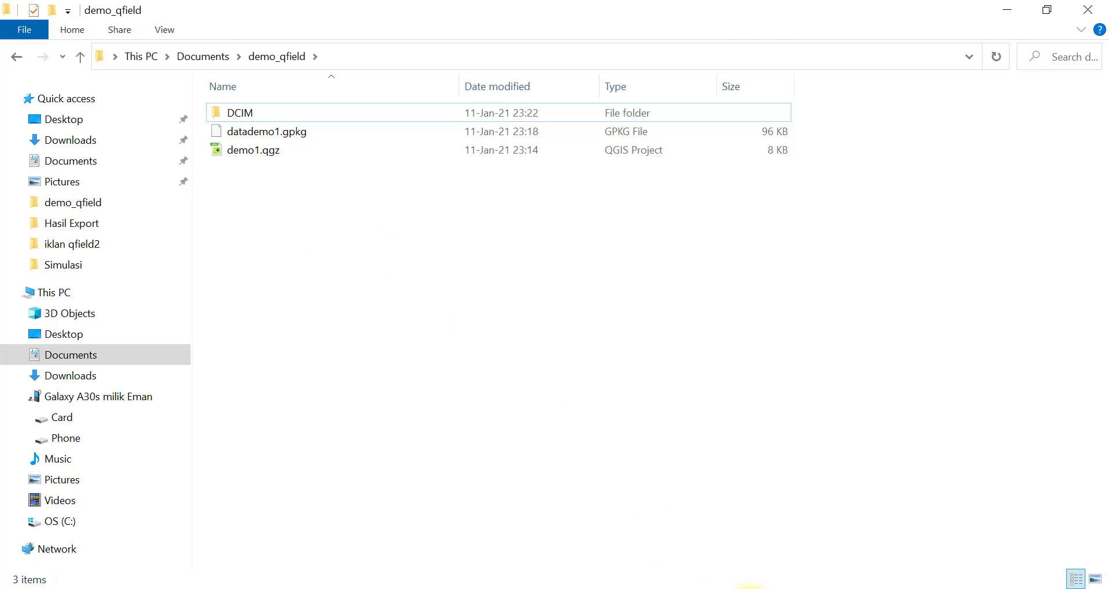
mouse_move(749, 586)
click(705, 564)
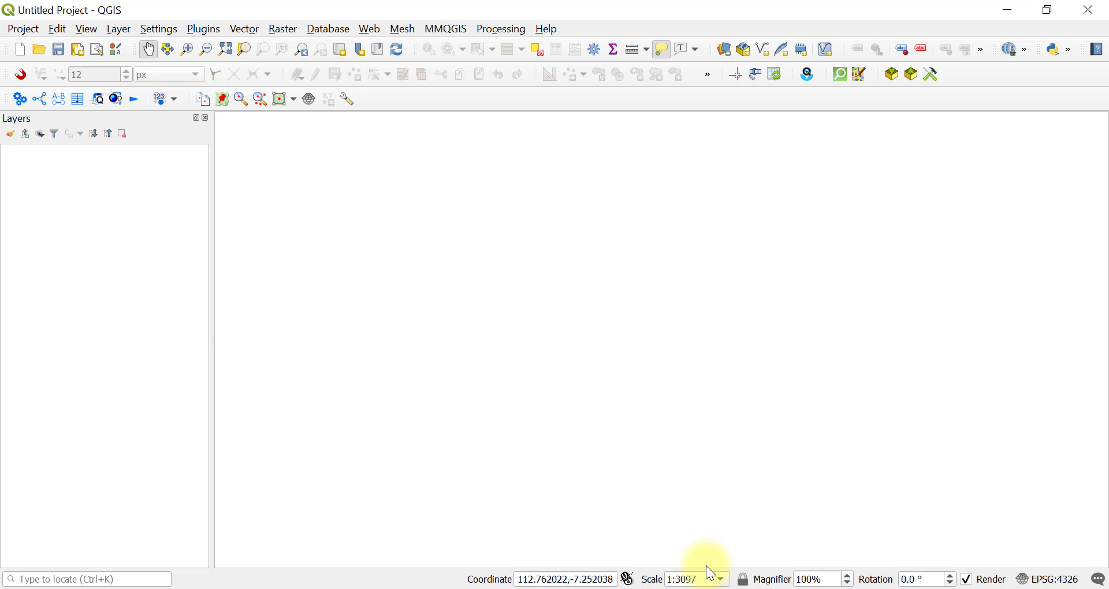
click(41, 49)
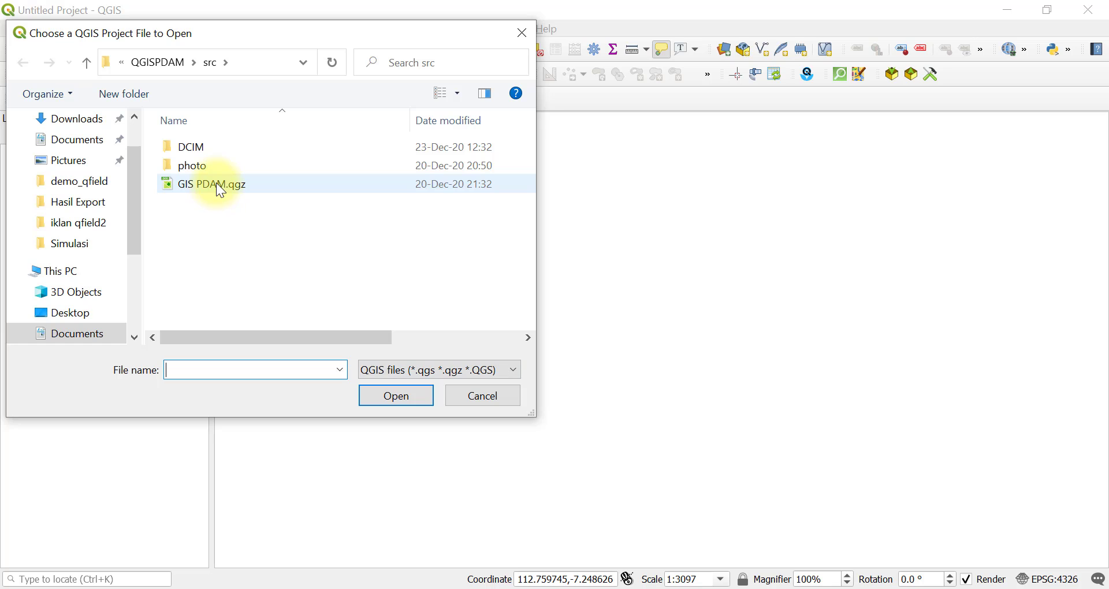
double_click(216, 182)
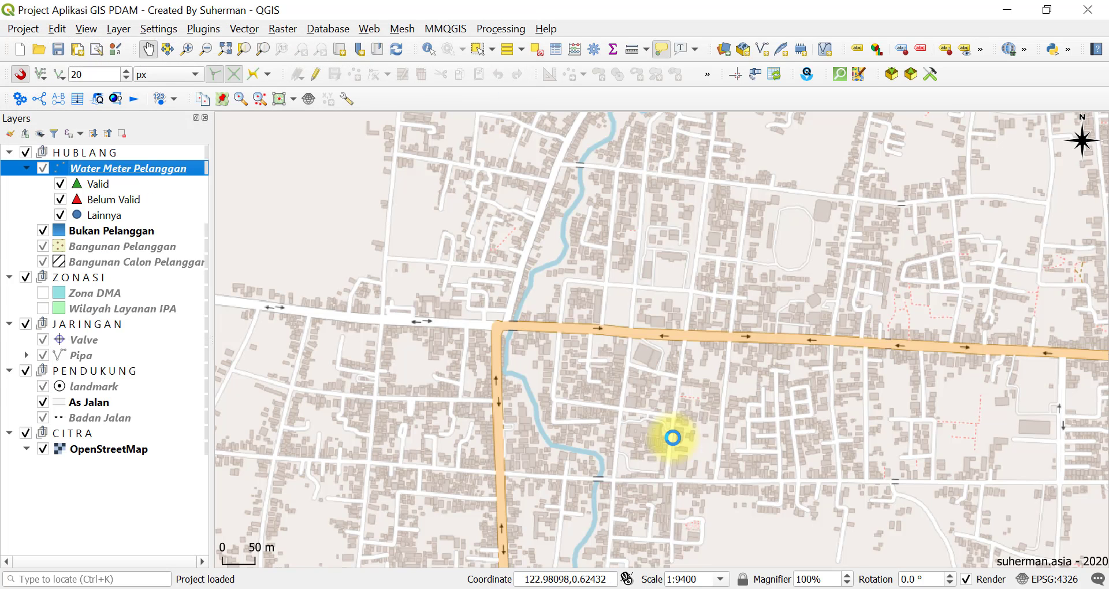
click(38, 49)
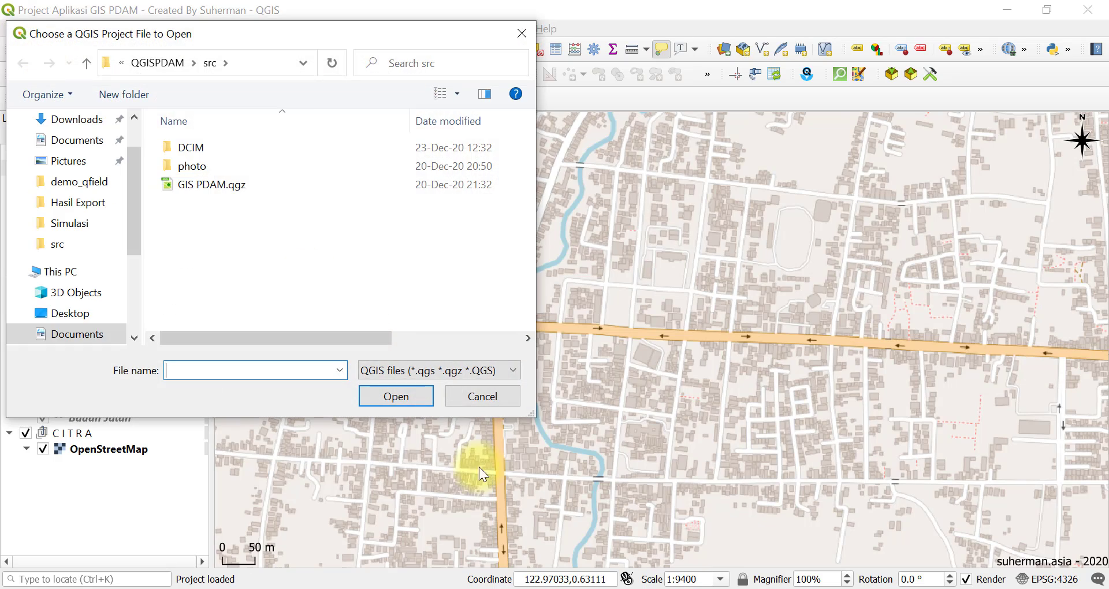
click(465, 395)
Open the demo1 project from the recent projects
click(33, 27)
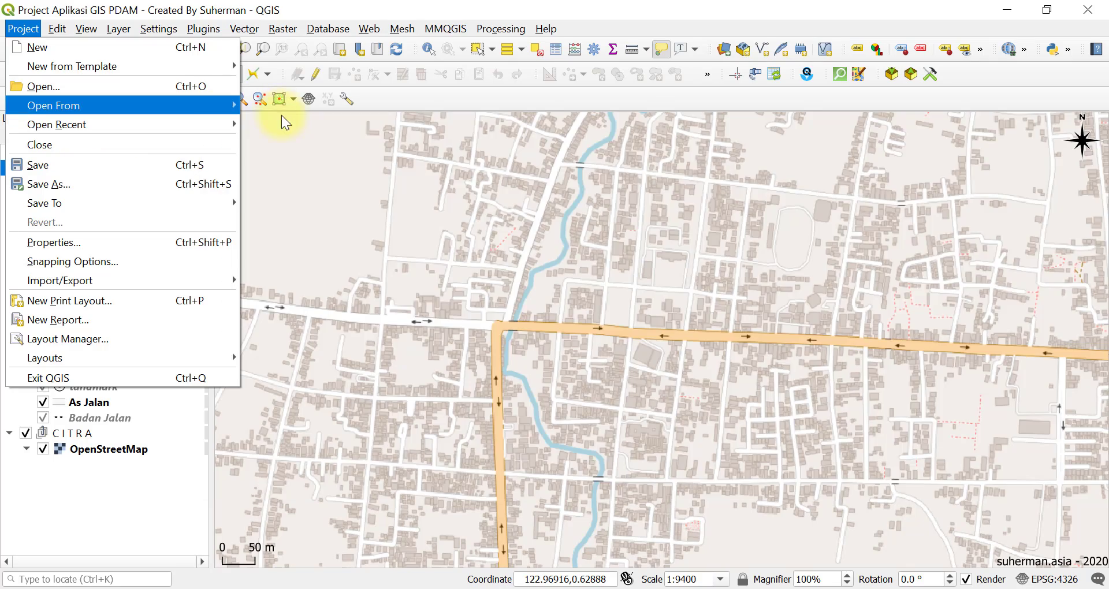
mouse_move(192, 126)
click(263, 143)
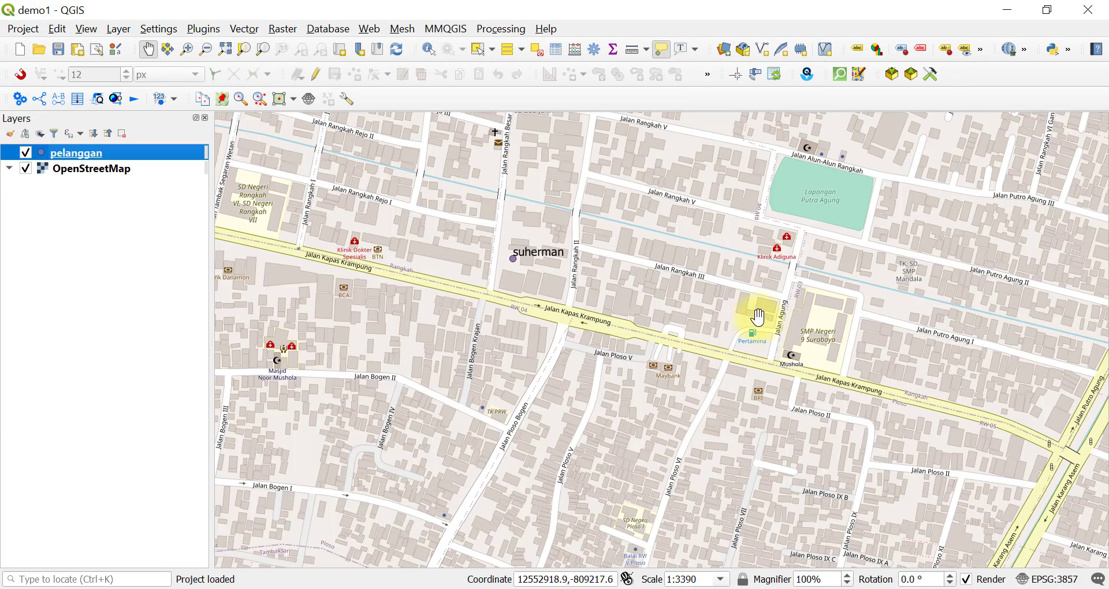
Select the Tetangga record (ID 2) in the pelanggan attribute table and bring its point into view on the map
scroll(537, 276, up, 1)
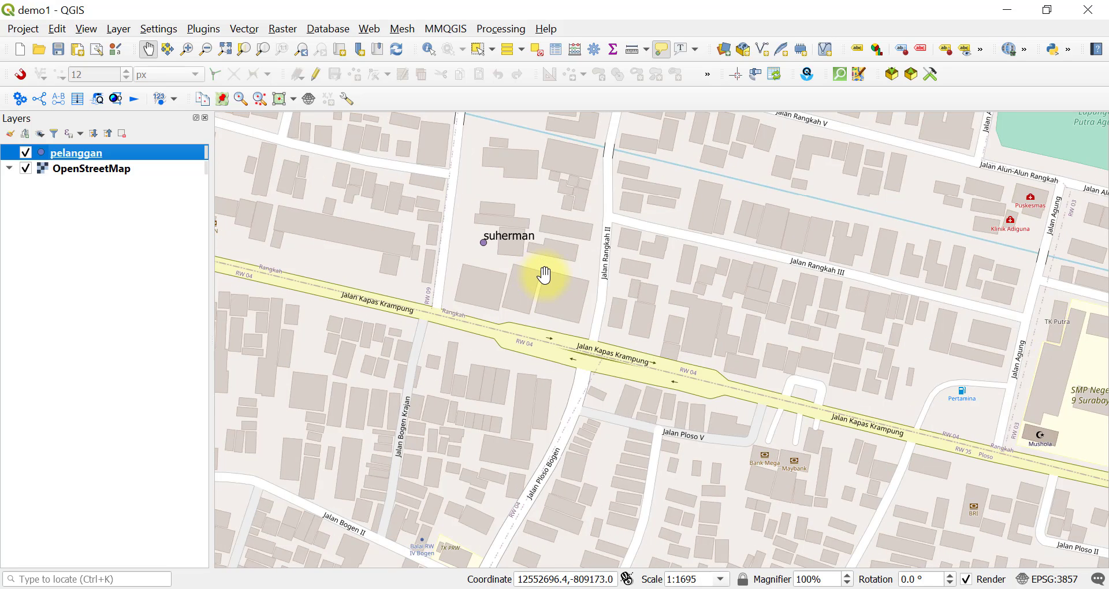
drag(544, 275, 525, 306)
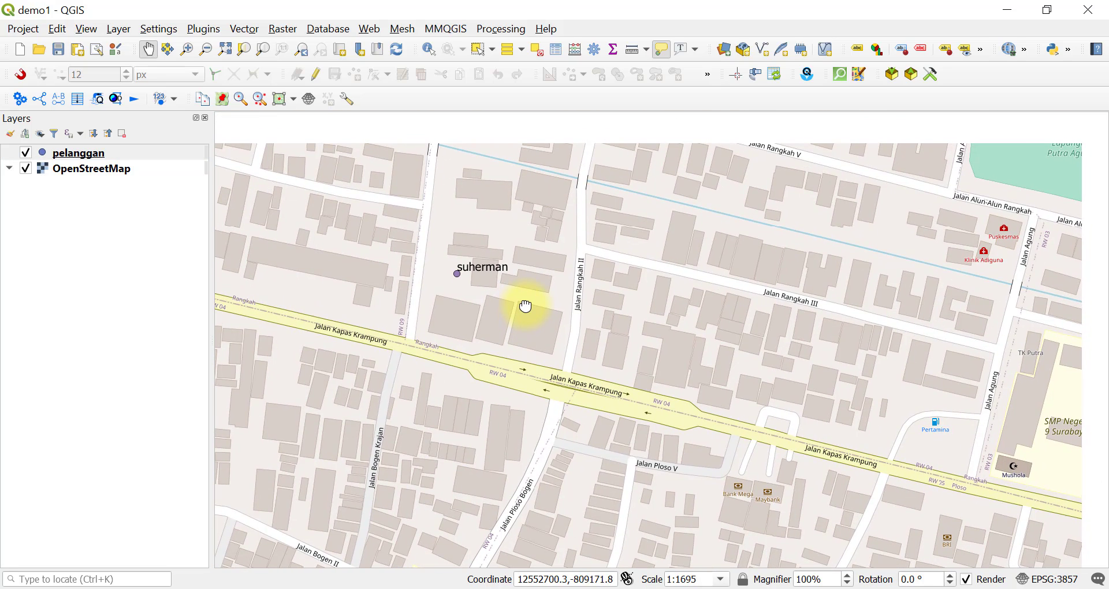
right_click(89, 154)
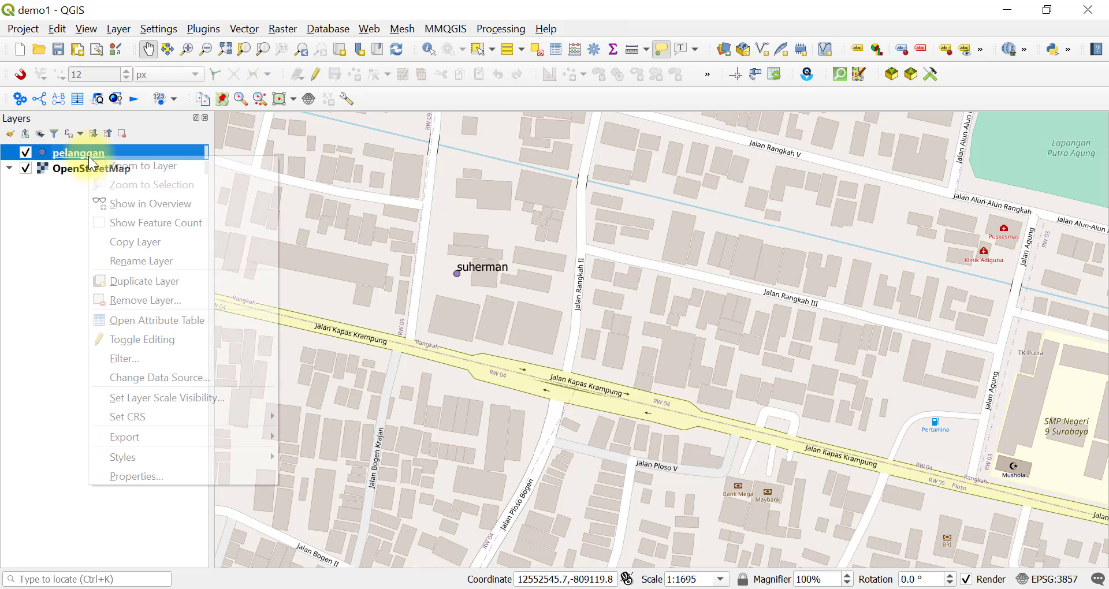
click(157, 321)
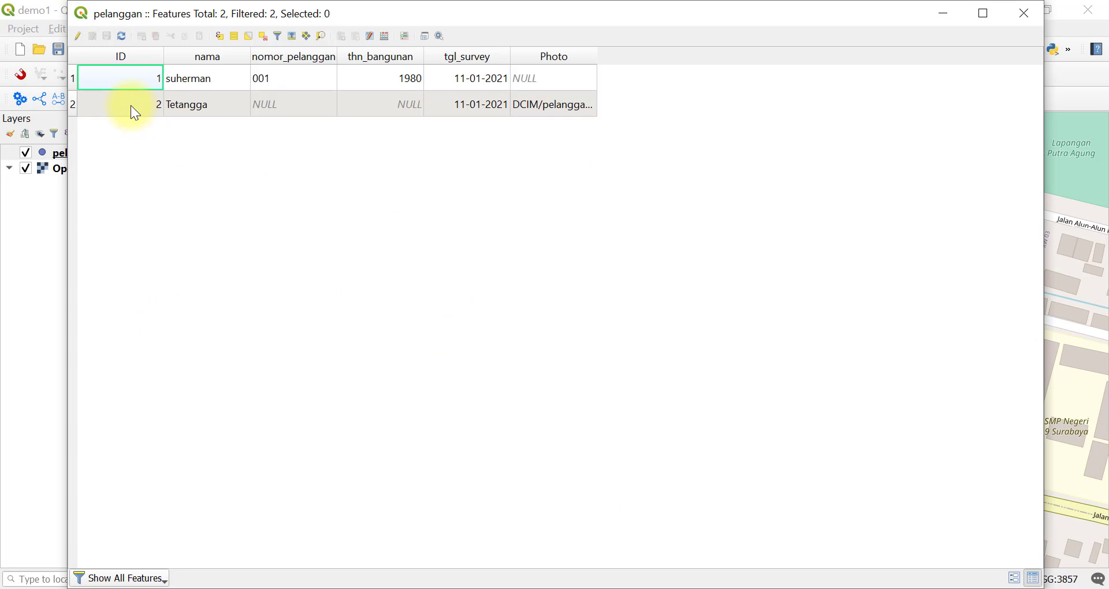
click(72, 104)
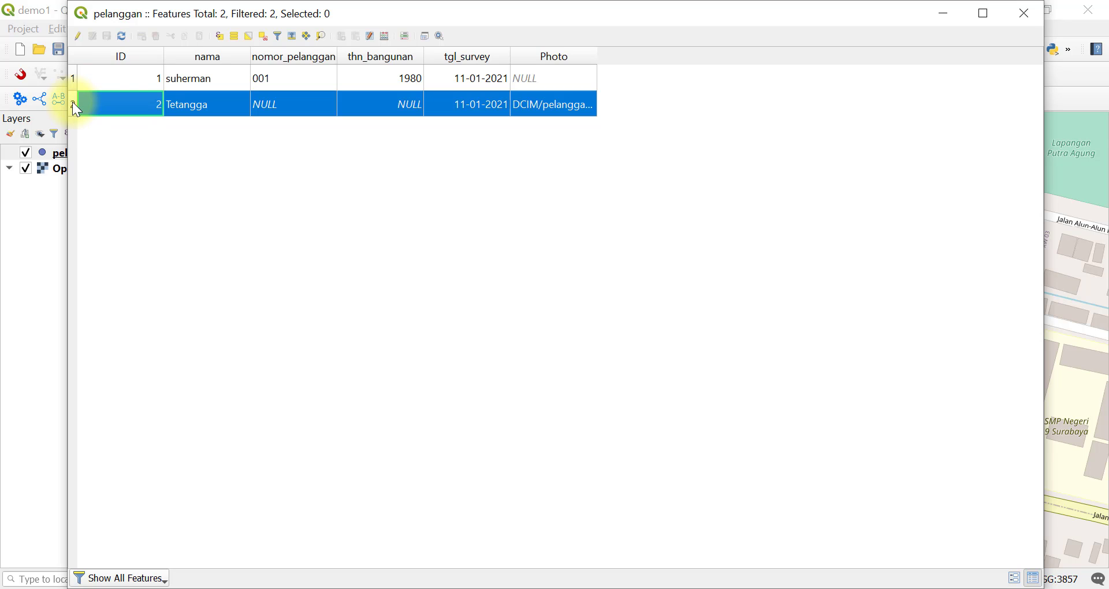
click(323, 36)
click(1026, 14)
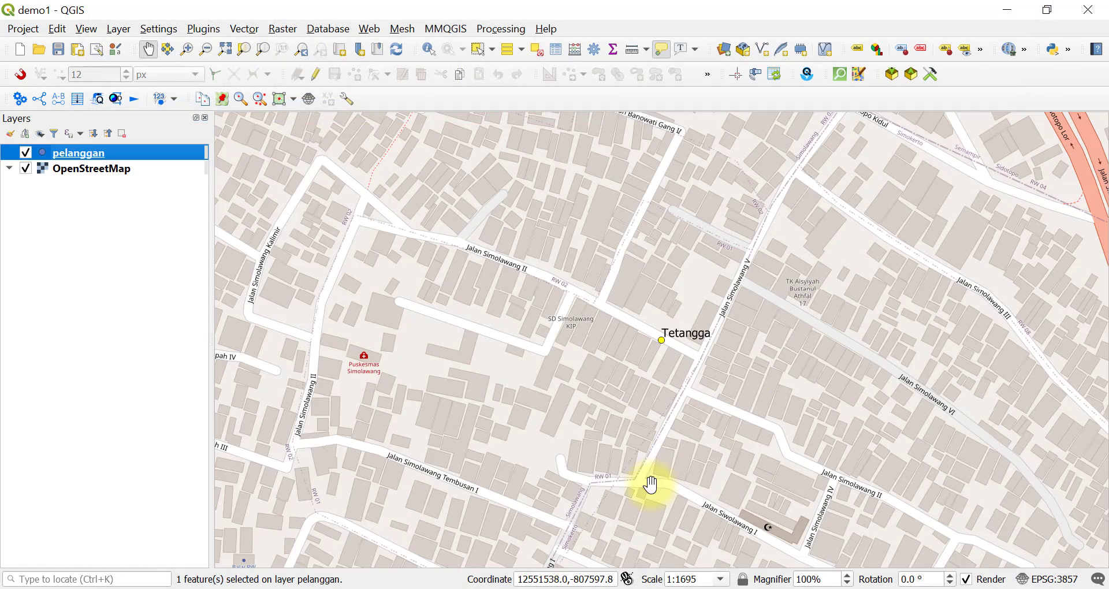
scroll(673, 363, down, 1)
scroll(674, 360, up, 1)
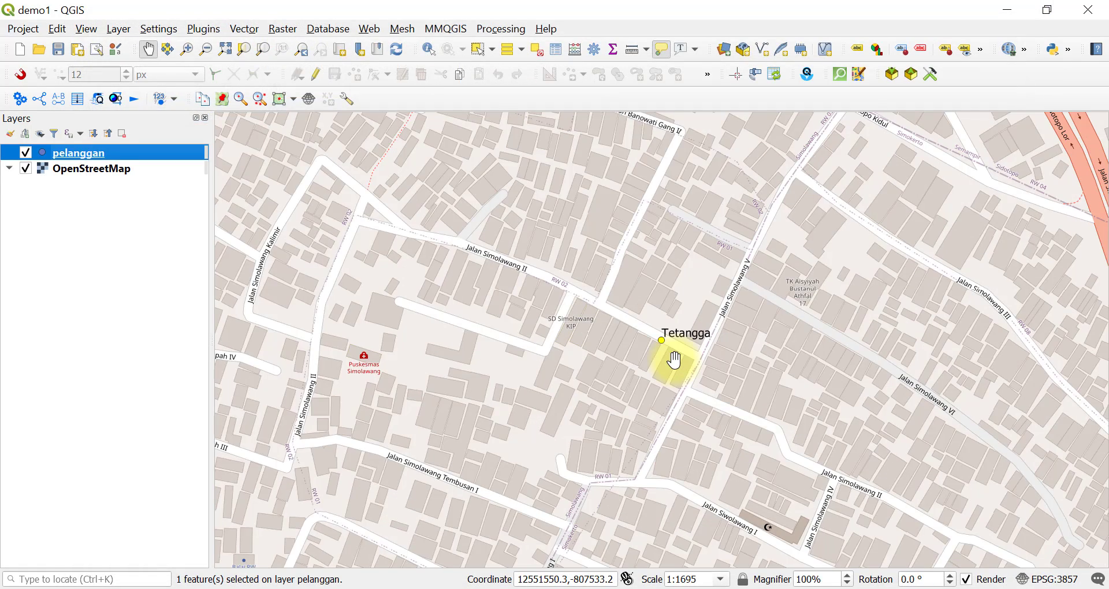
Widen the Photo column in the pelanggan attribute table to show the full photo path of the Tetangga record
right_click(105, 149)
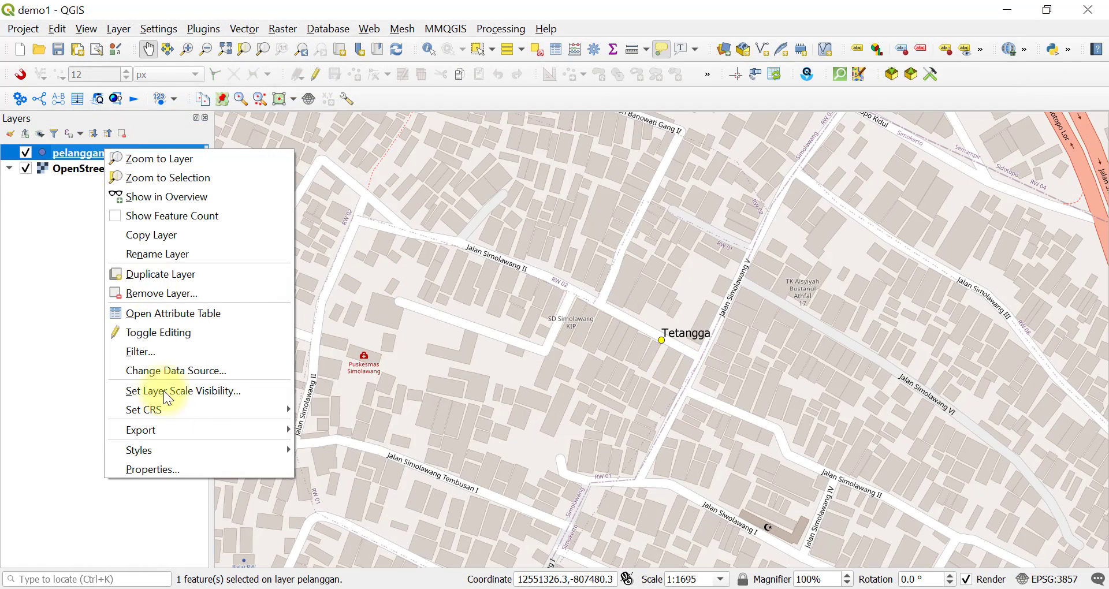
click(163, 312)
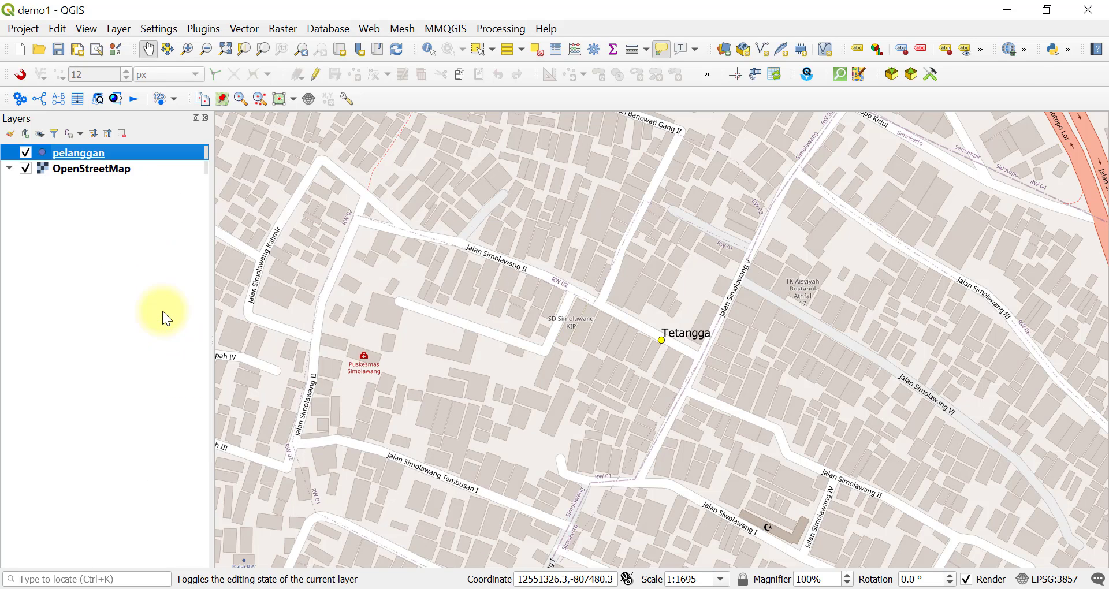
click(74, 79)
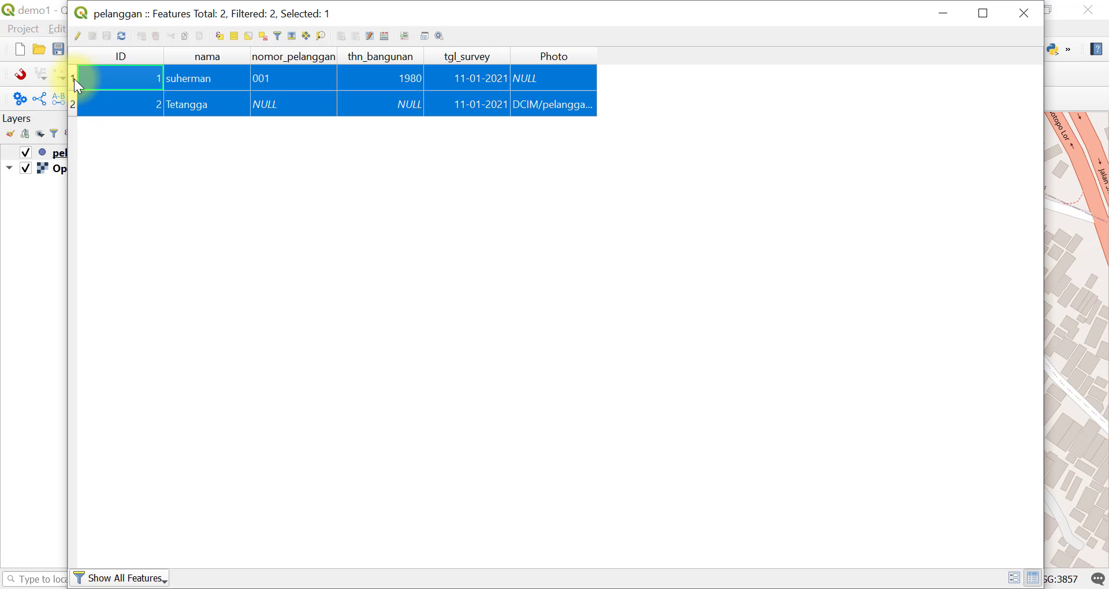
click(75, 106)
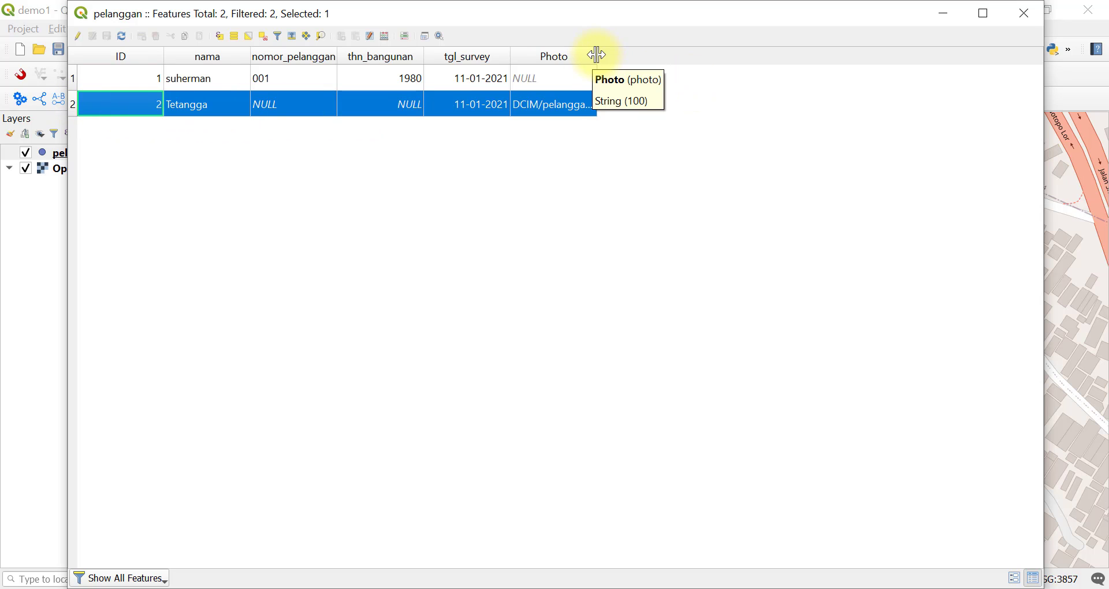
drag(598, 55, 771, 58)
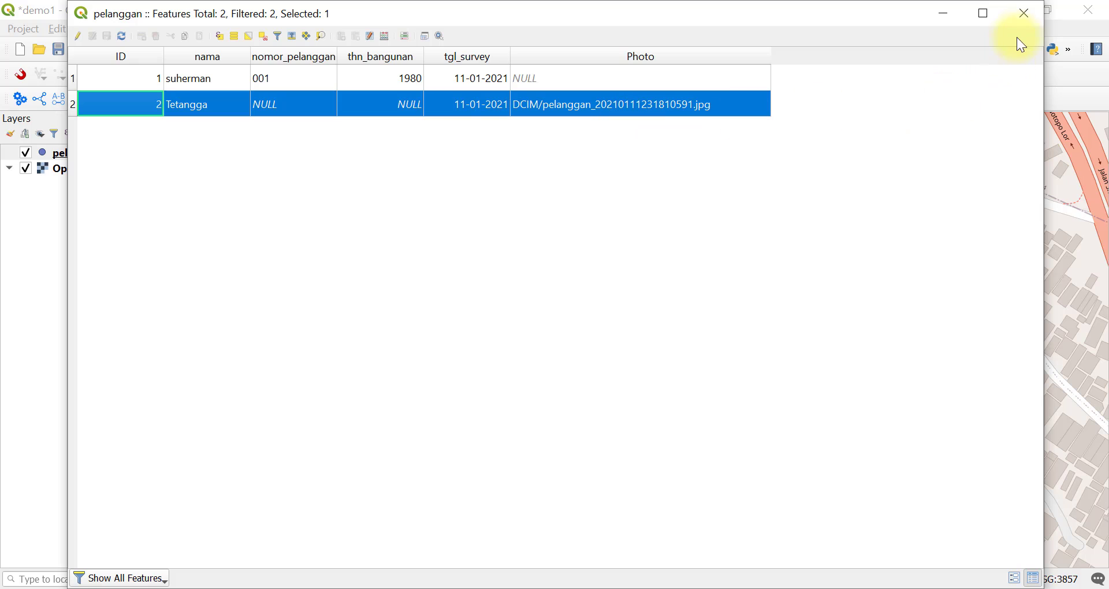
click(1022, 22)
Identify the Tetangga point of the pelanggan layer and examine its photo and profile attributes in the feature form
scroll(687, 354, up, 2)
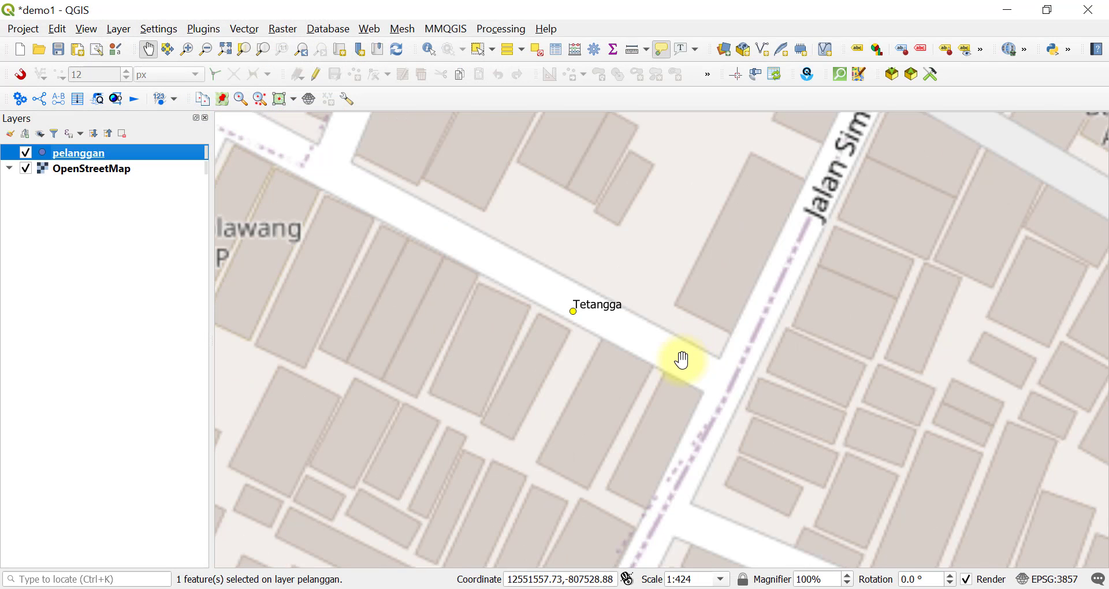
scroll(643, 311, down, 1)
drag(614, 329, 550, 290)
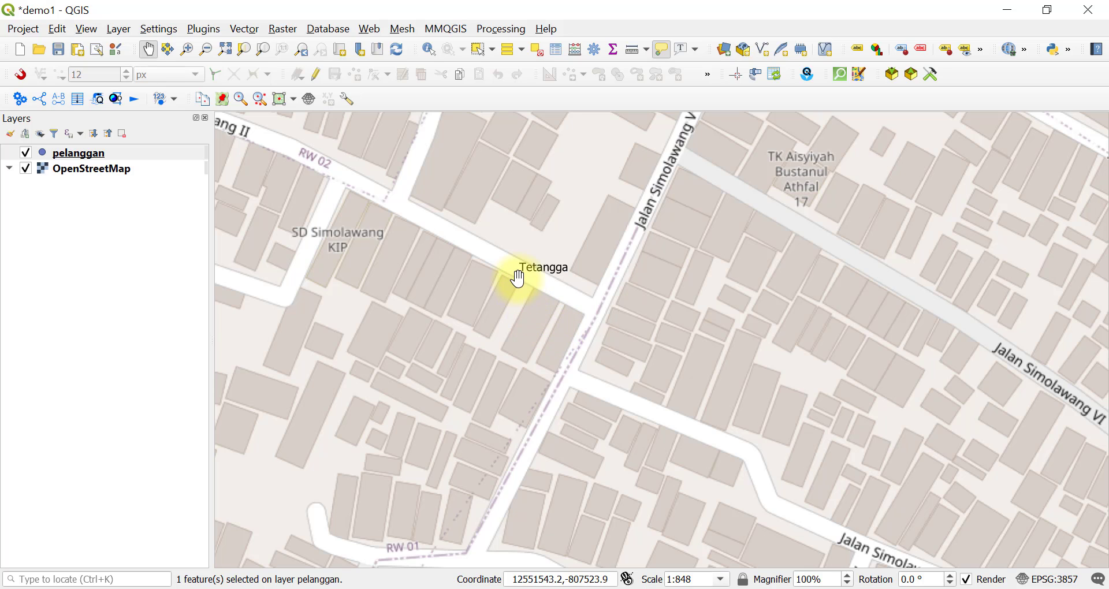
click(86, 153)
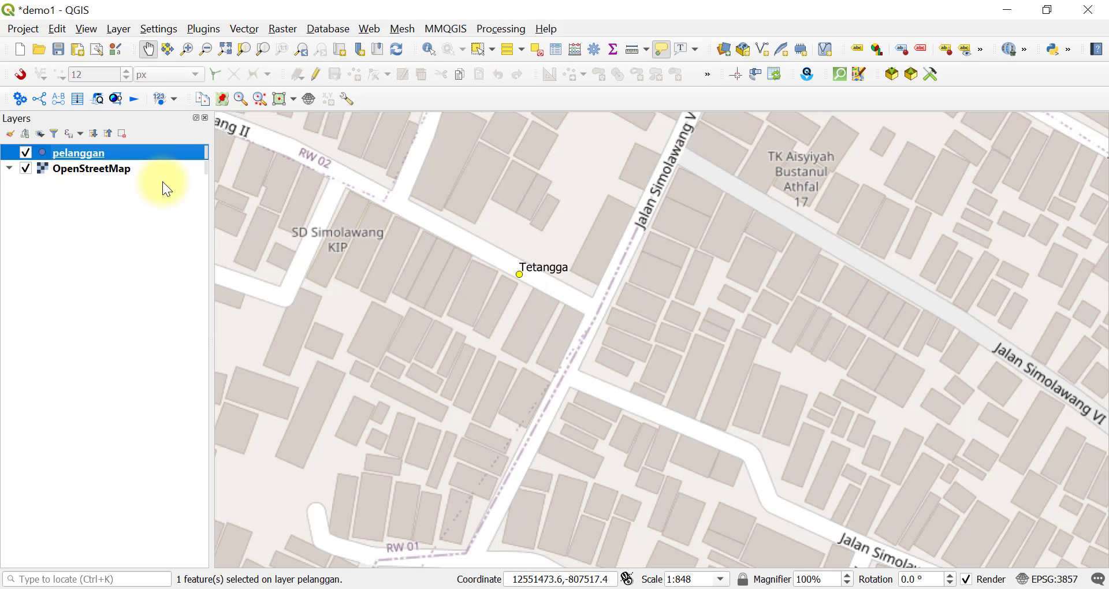
click(428, 52)
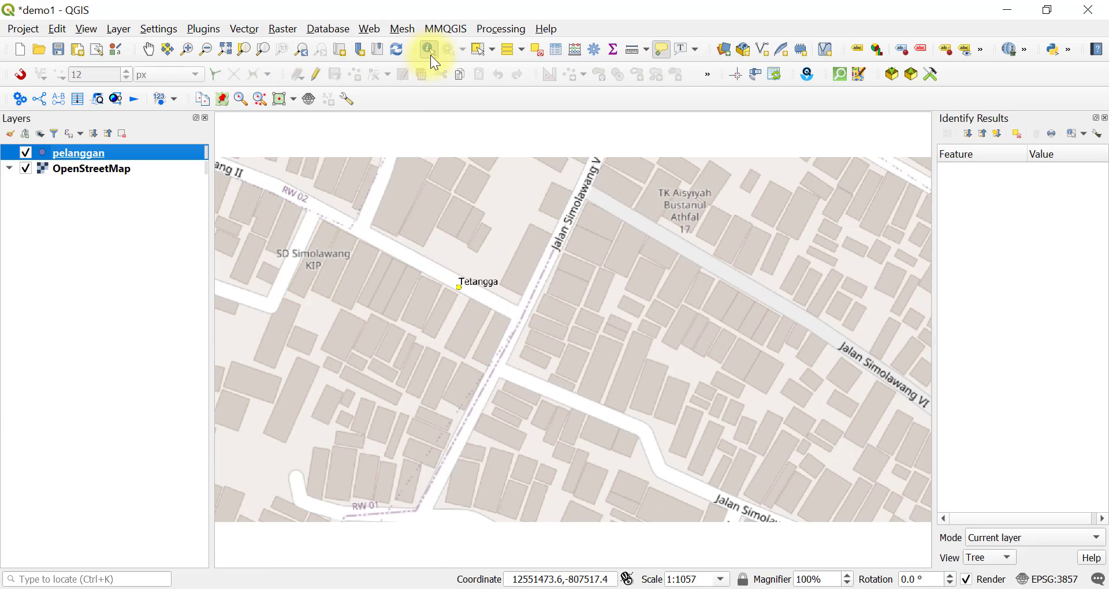
click(463, 291)
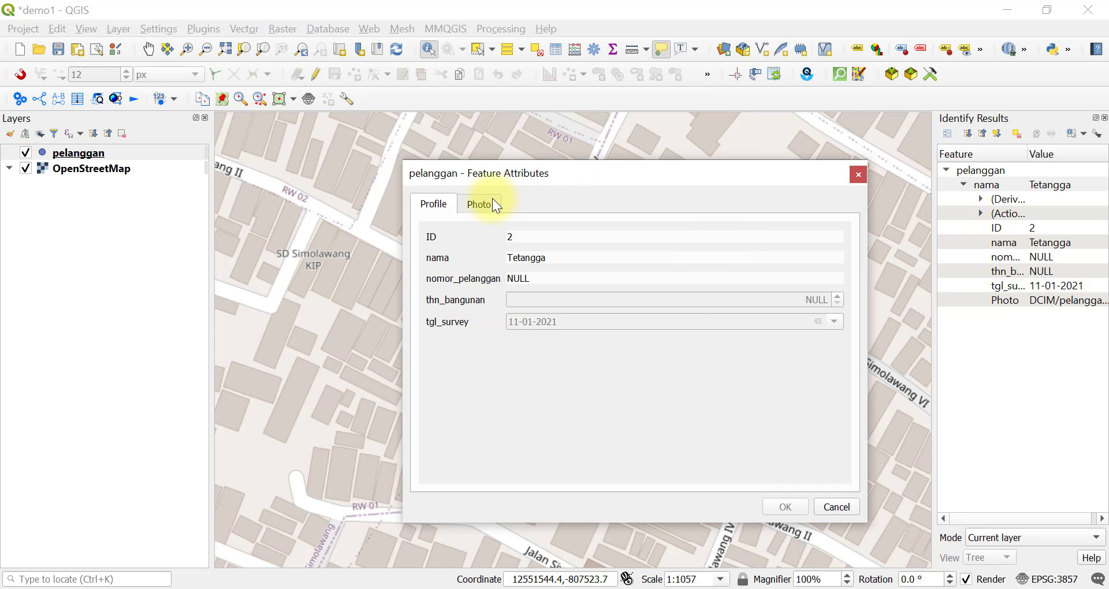
click(494, 205)
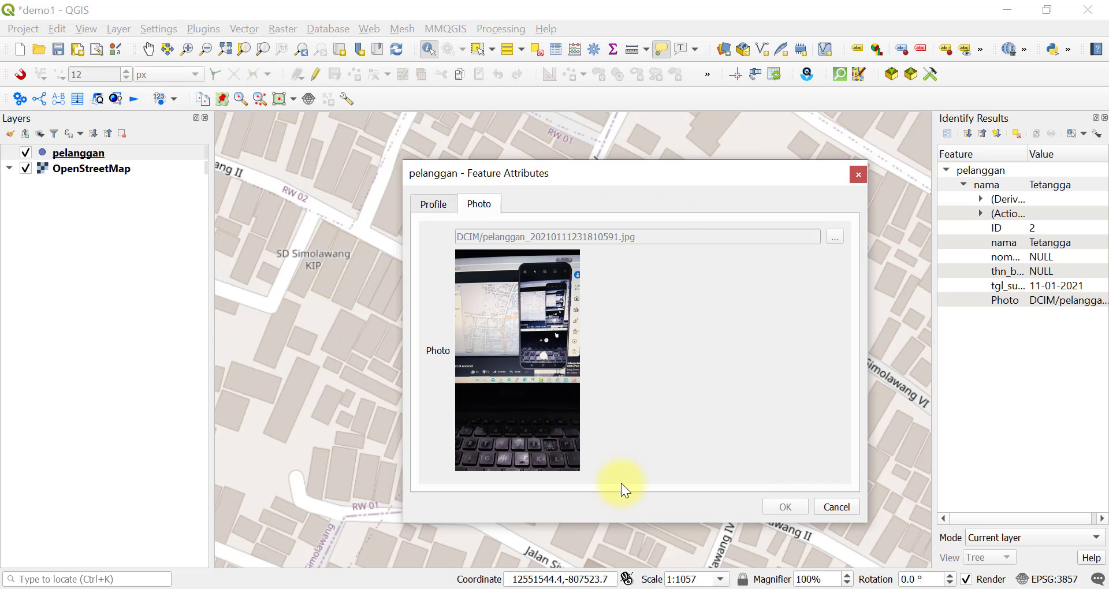
click(436, 211)
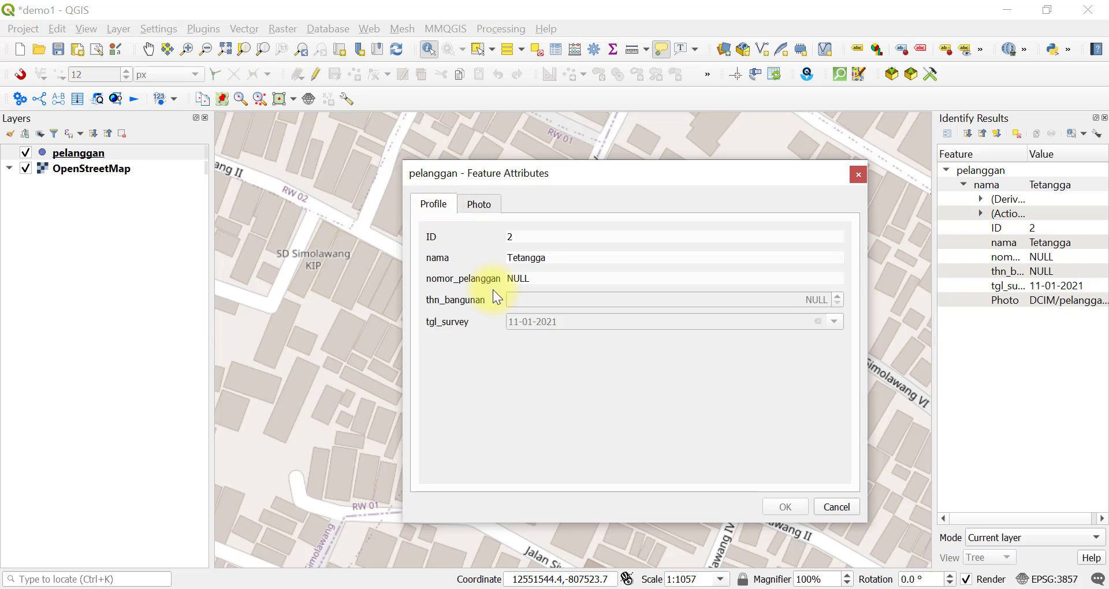
click(837, 508)
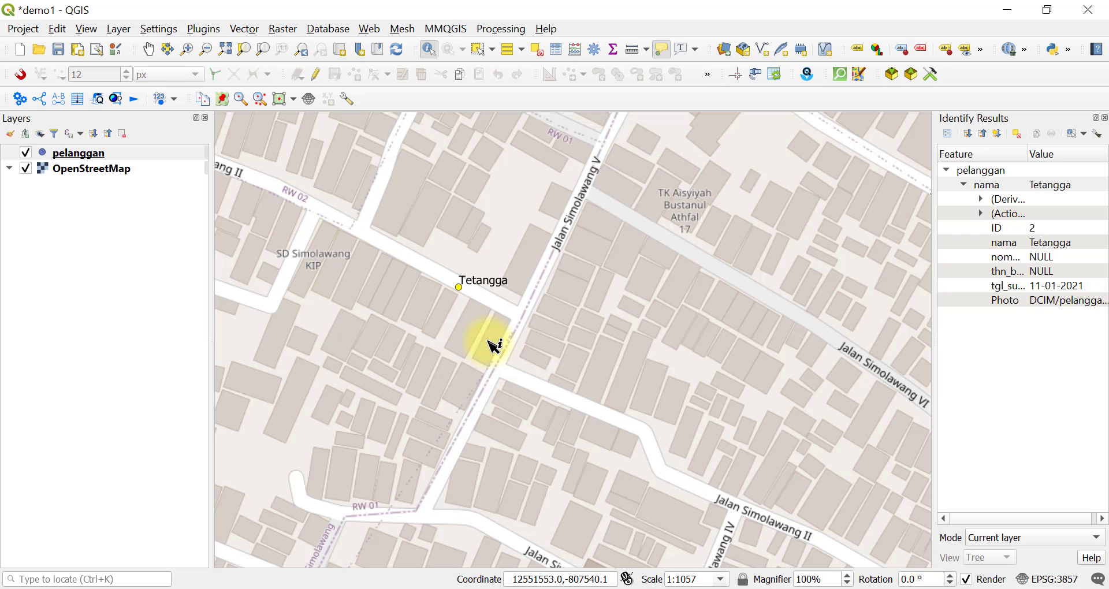
click(1104, 117)
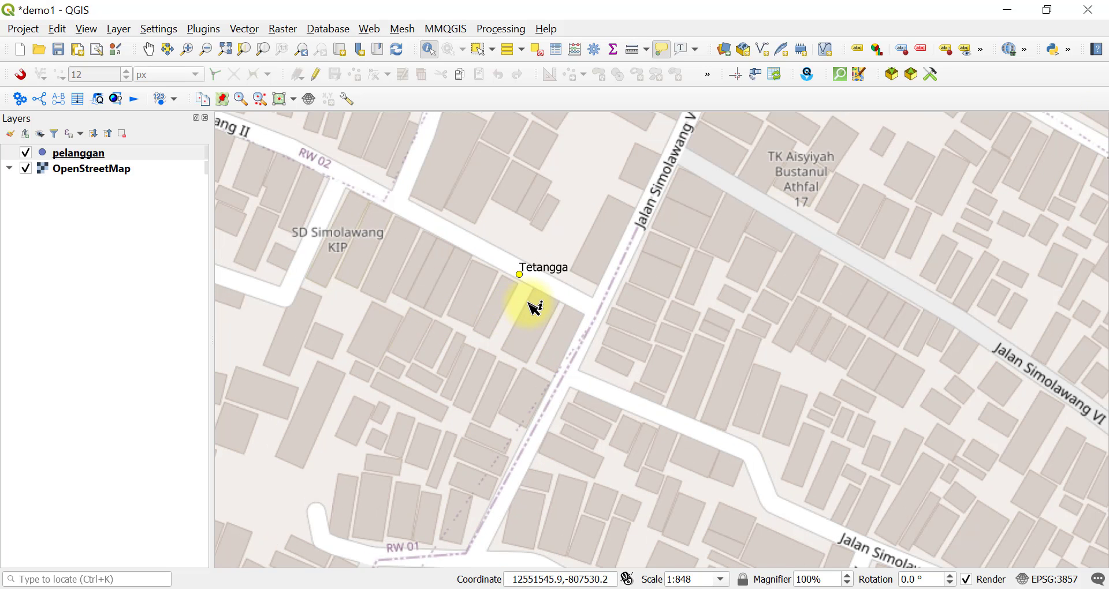
drag(536, 309, 601, 314)
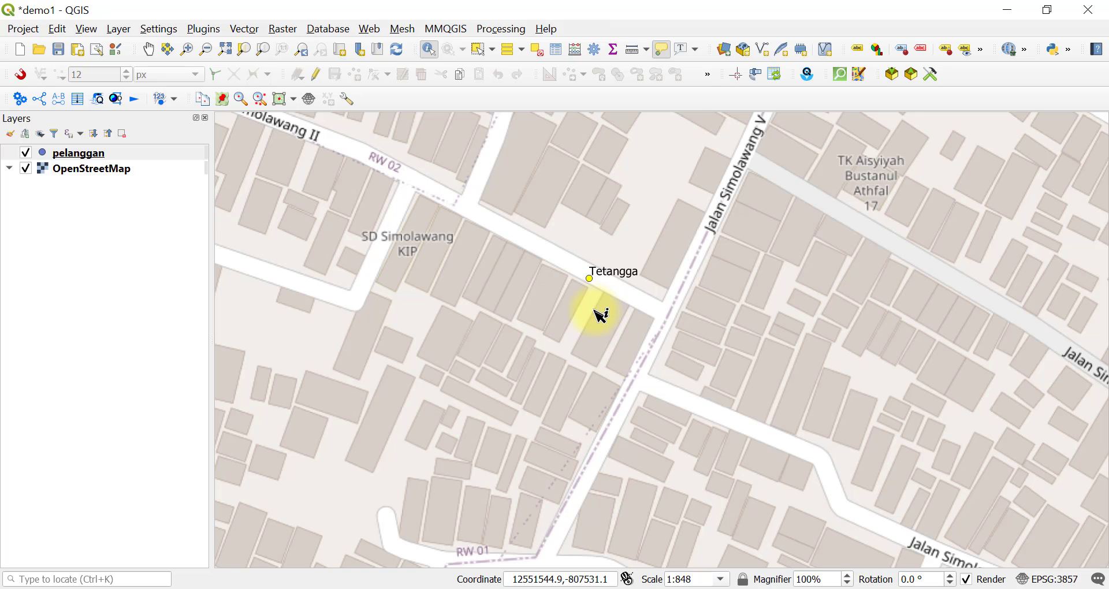